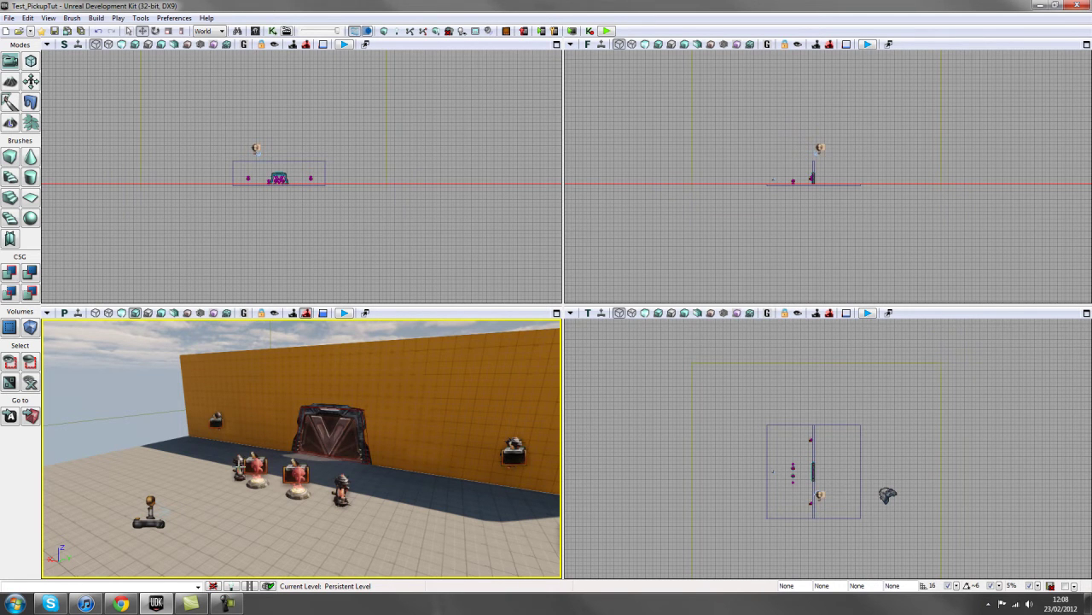
Play the level in the editor preview, examine the wall pickups, translucent pedestal placeholders and V door, and end the preview.
drag(338, 498, 316, 484)
right_drag(316, 483, 276, 551)
right_click(317, 510)
click(346, 497)
key(w)
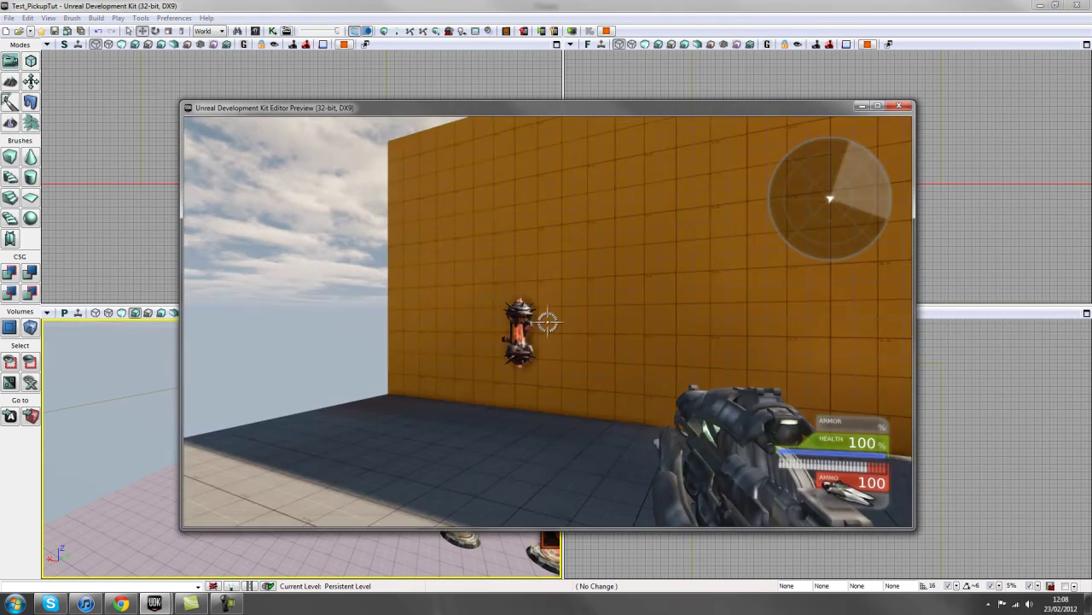
key(w)
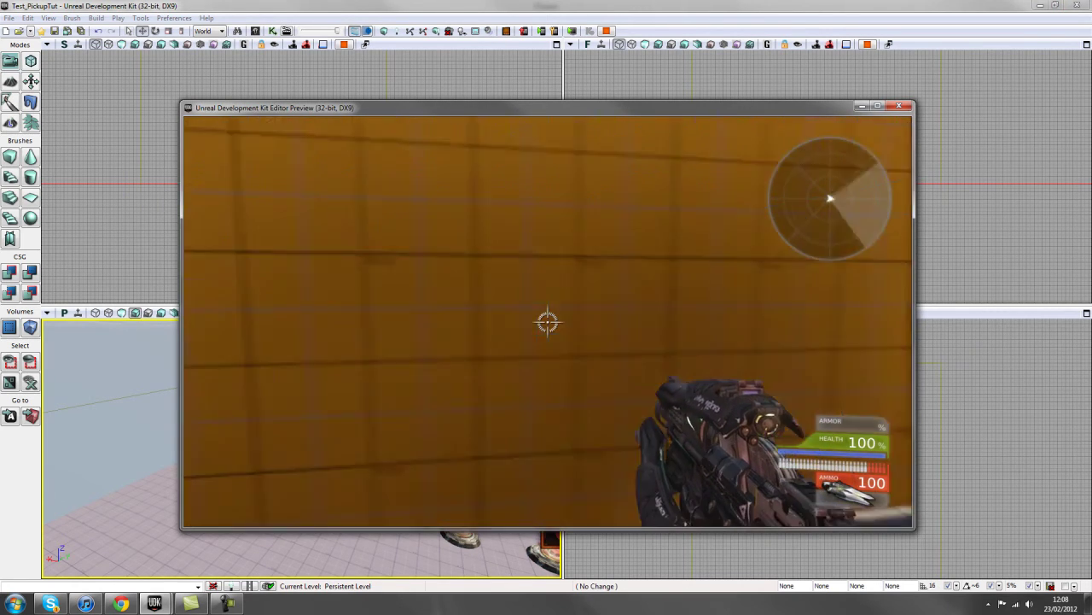
key(w)
key(w)
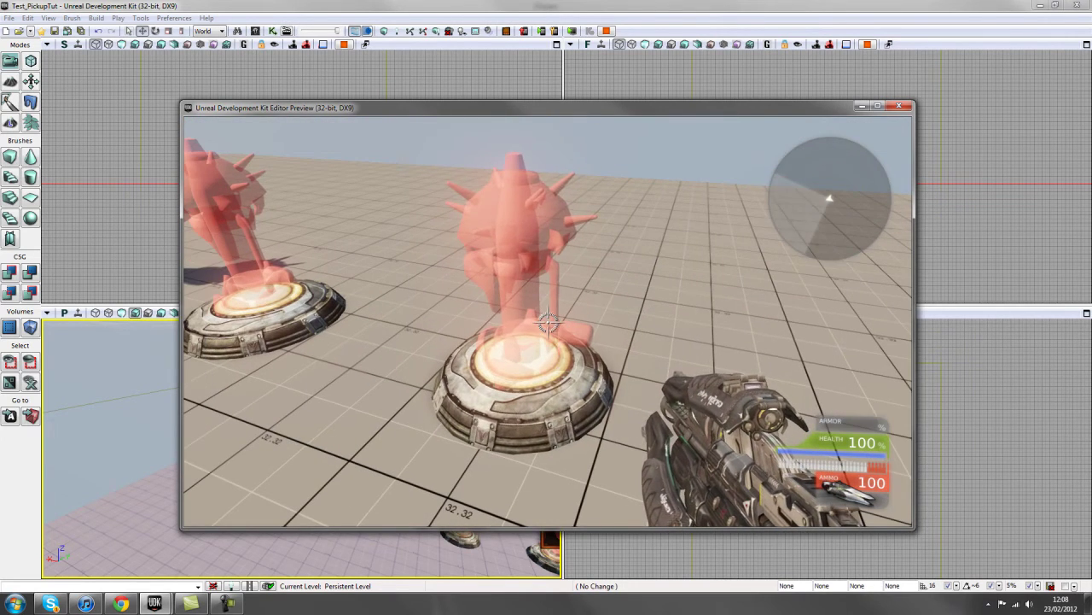
key(e)
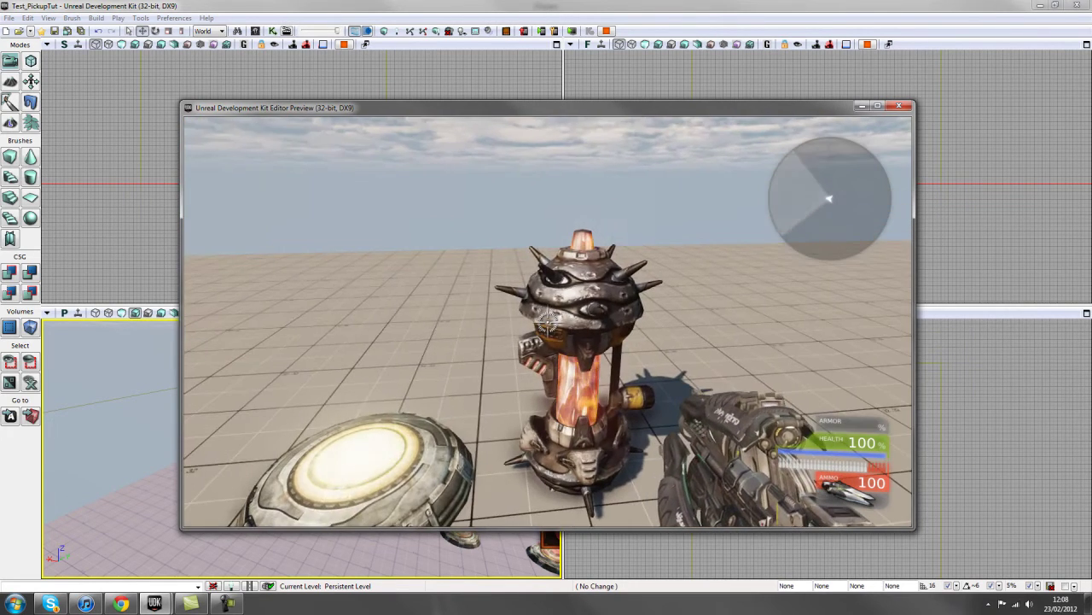
key(d)
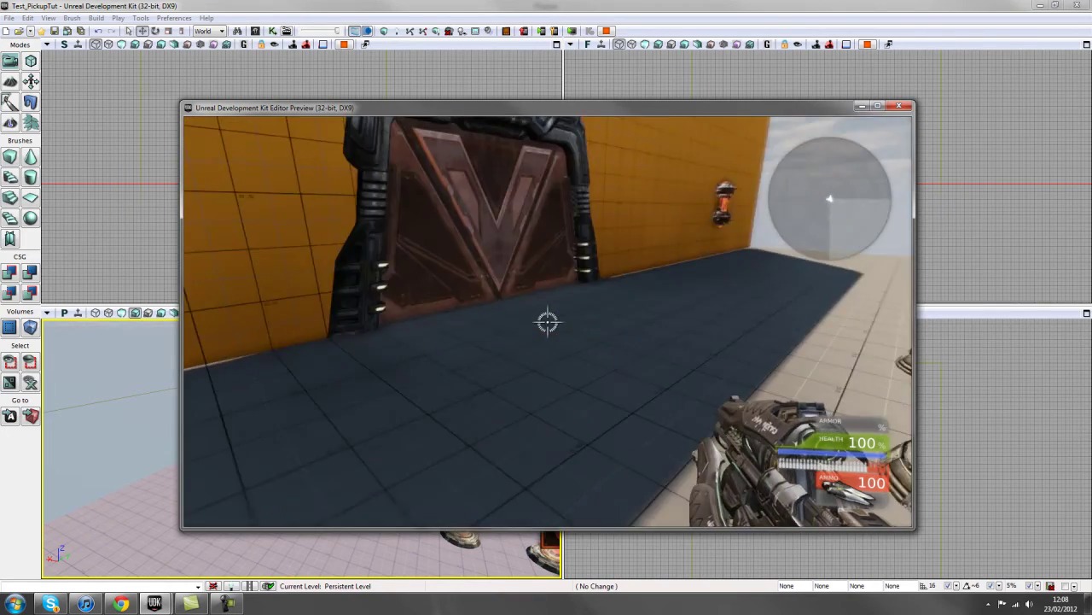
key(d)
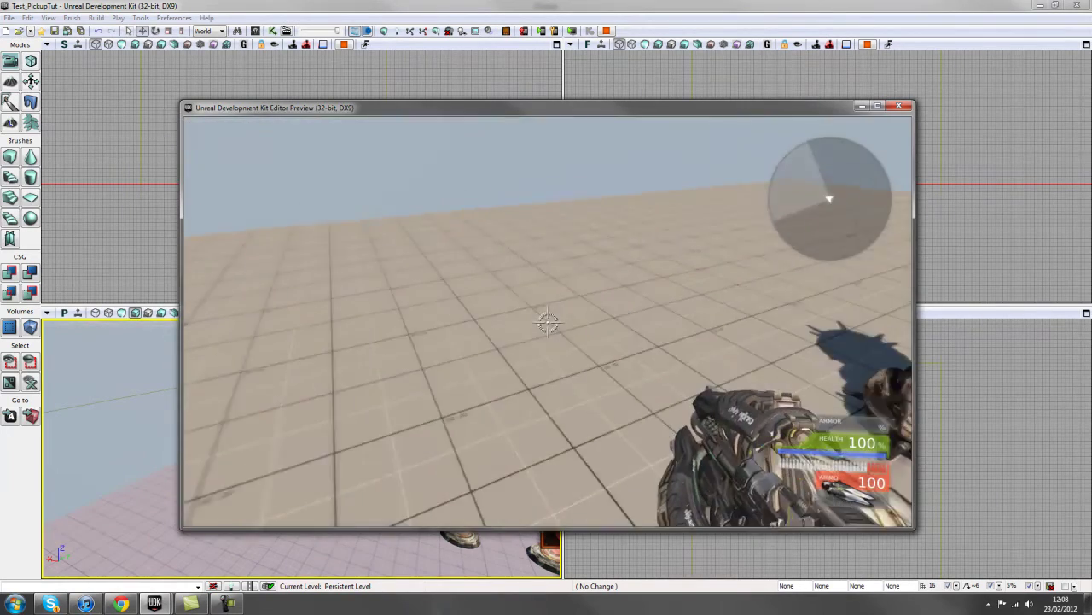
key(Escape)
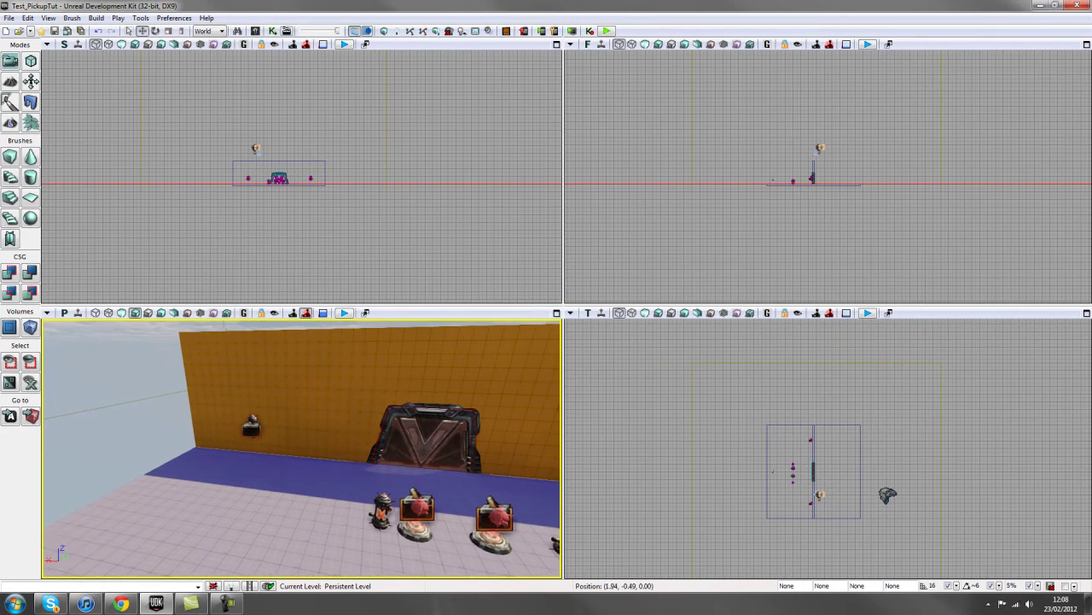
Bring the Main_Sequence Kismet window partly onto this screen and select the trigger at a pedestal in the level.
middle_drag(301, 448, 280, 448)
drag(1091, 89, 957, 95)
drag(335, 401, 410, 416)
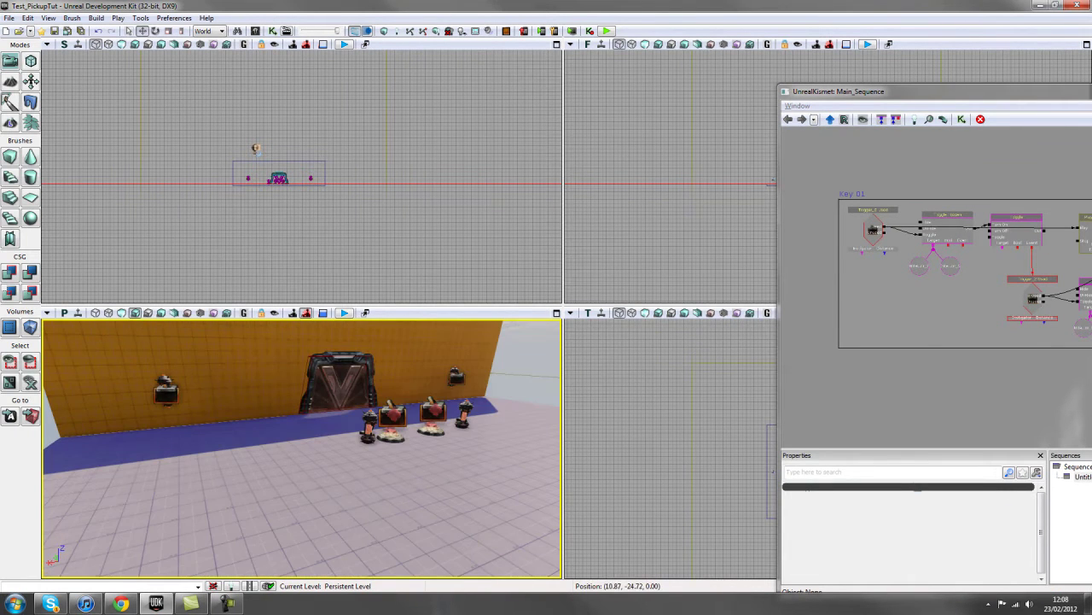
click(409, 417)
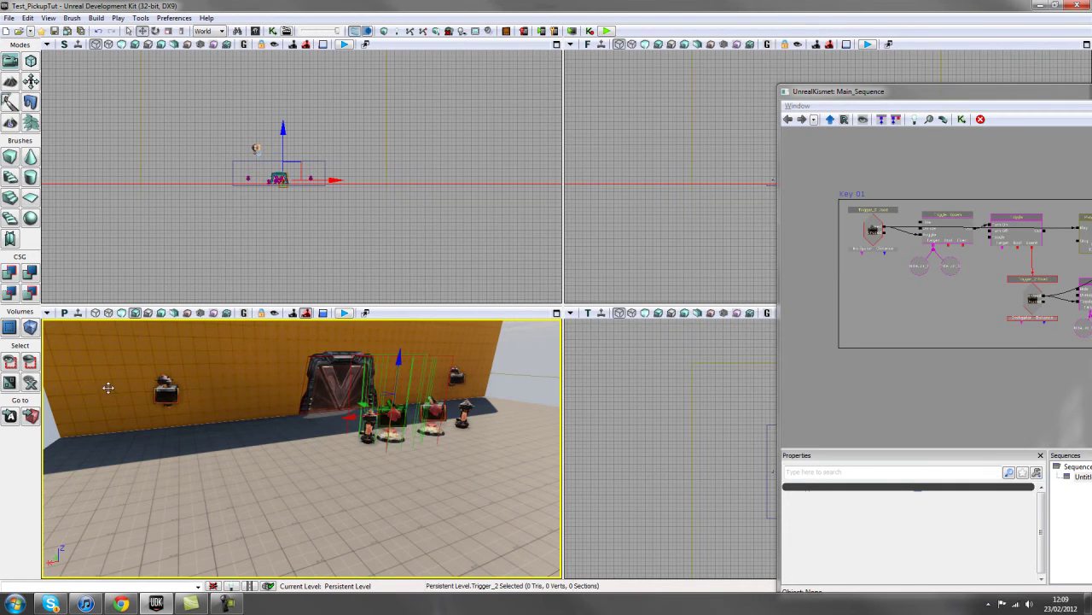
Locate the static mesh of the pickup mounted on the orange wall in the Content Browser.
click(164, 397)
drag(164, 397, 128, 329)
mouse_move(227, 466)
mouse_down()
mouse_move(227, 426)
mouse_move(227, 466)
mouse_up()
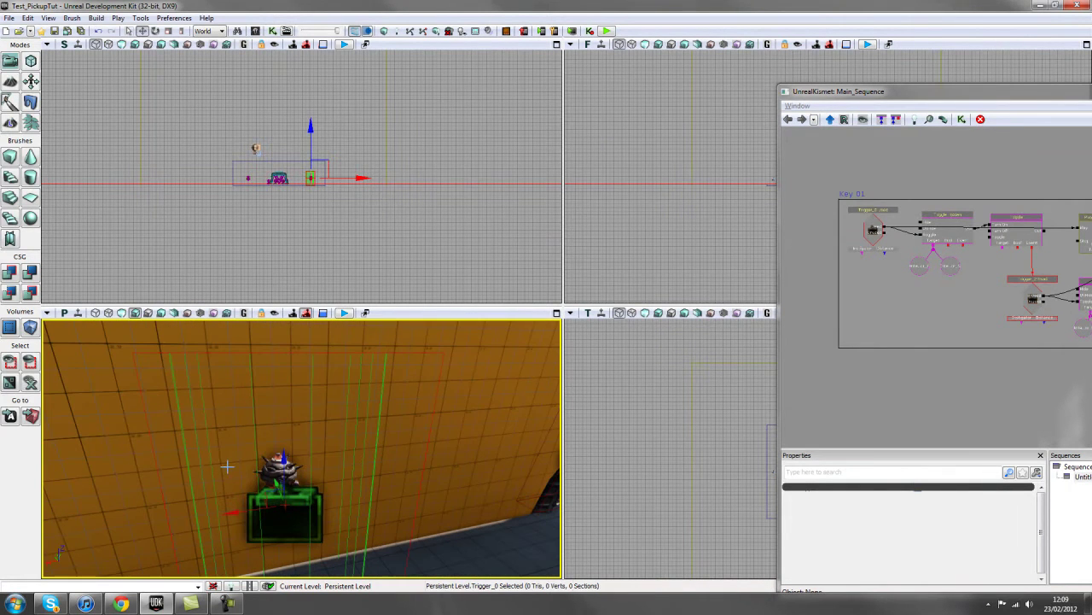
right_click(275, 468)
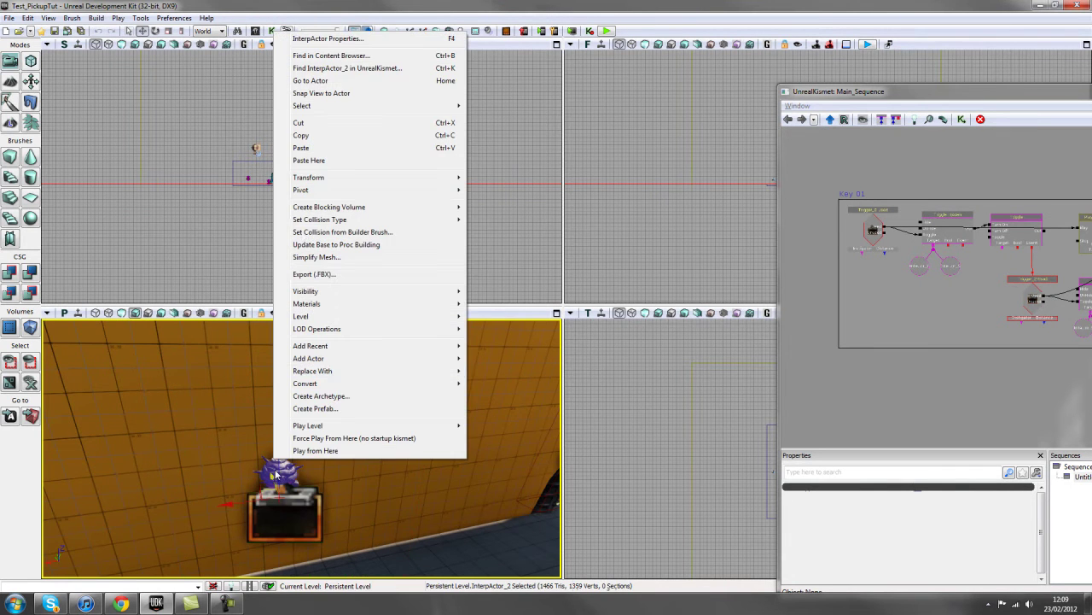
click(348, 58)
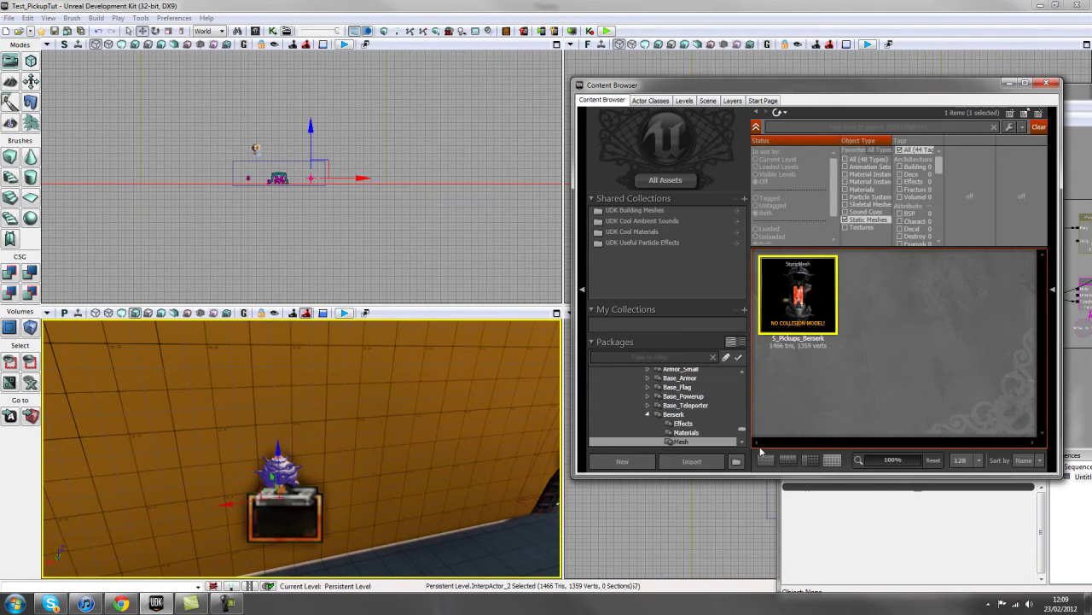
Search the UDKGame static meshes for "pickup", inspect the details of S_Pickups_Berserk, and close the Content Browser.
drag(743, 433, 717, 383)
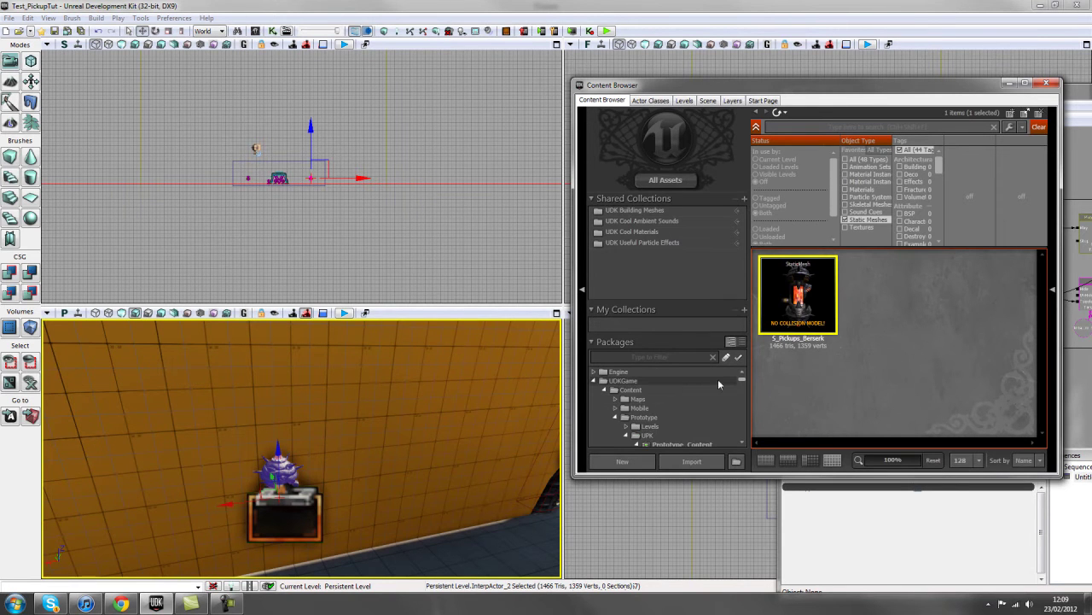
click(632, 381)
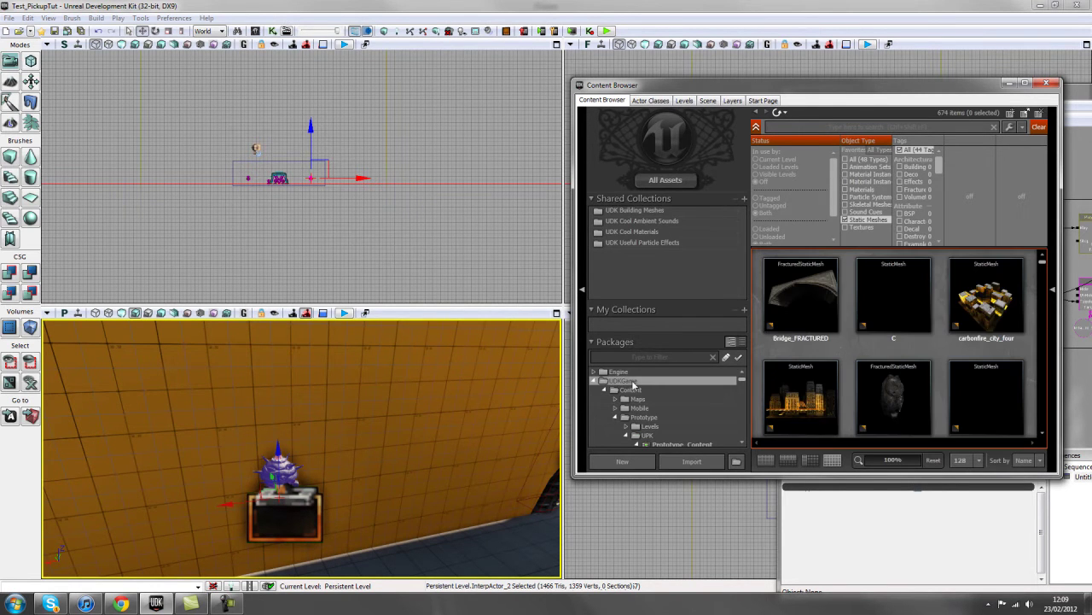
click(867, 221)
text(pickup)
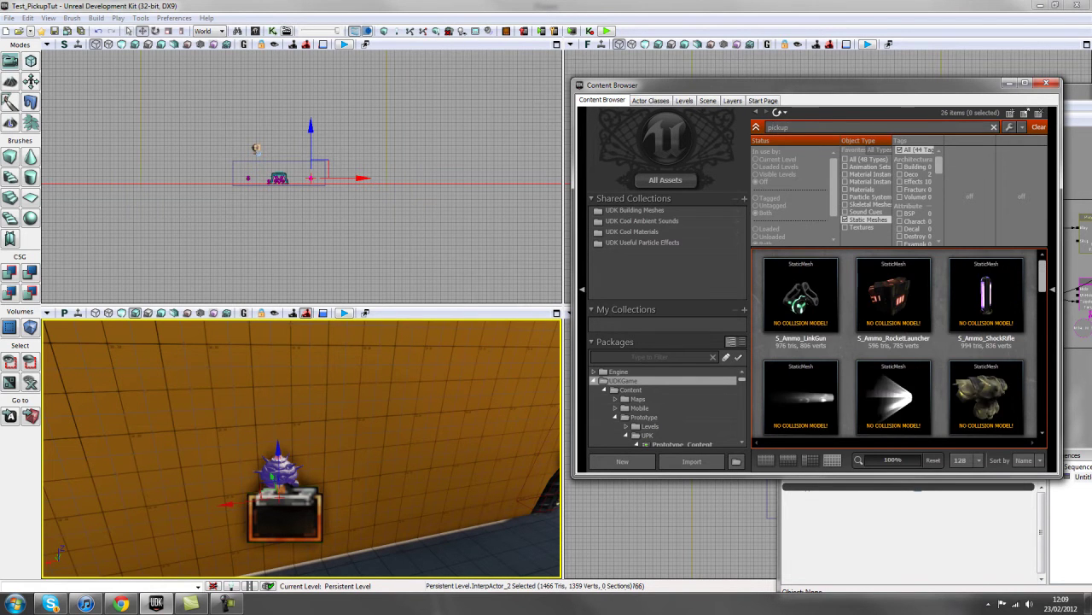
scroll(1030, 341, down, 5)
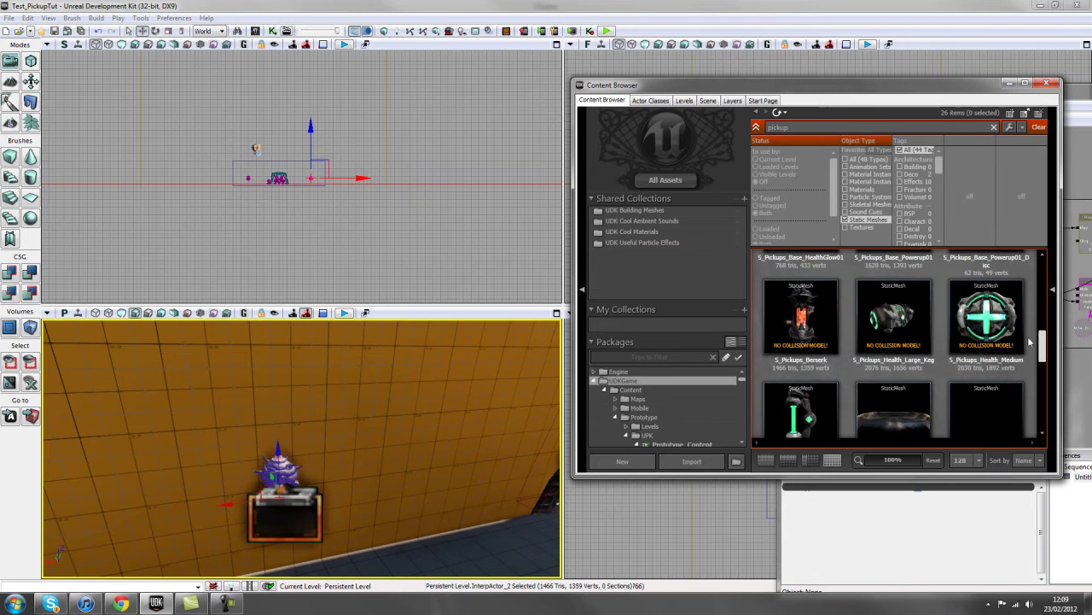
mouse_move(802, 322)
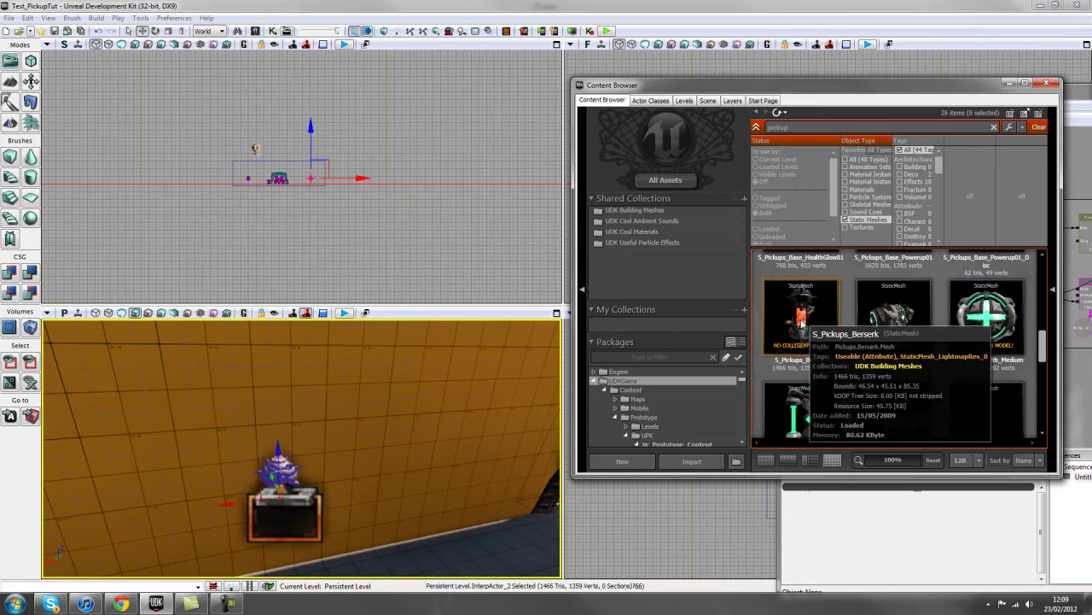
click(1047, 84)
Select the solid Berserk pickup standing on the floor beside the pedestal.
mouse_move(302, 448)
right_down()
mouse_move(342, 448)
mouse_move(316, 487)
mouse_move(301, 461)
right_up()
drag(301, 461, 299, 376)
middle_drag(420, 426, 420, 472)
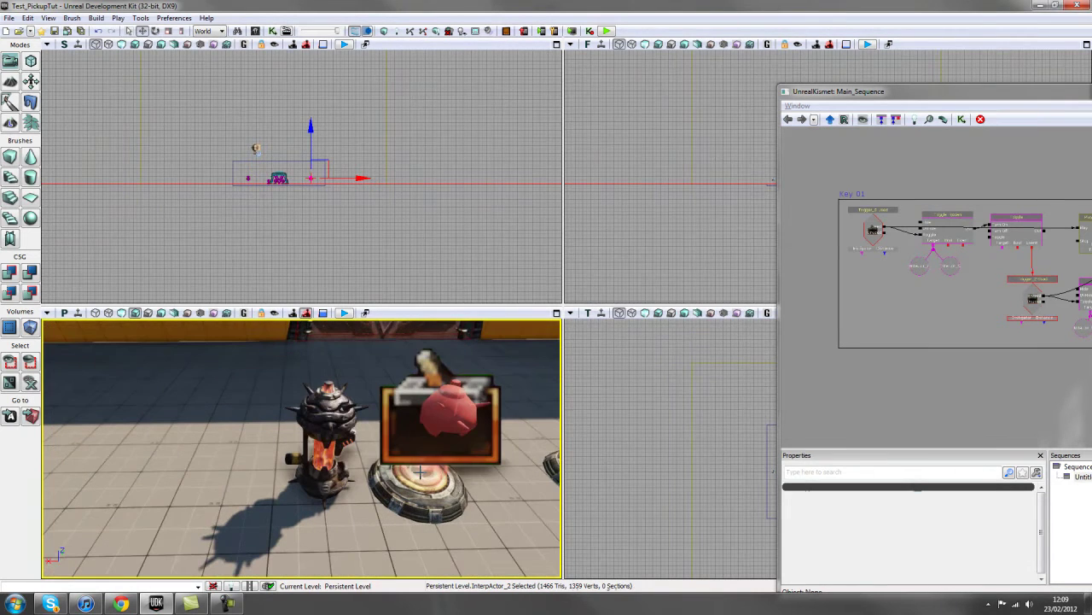
click(331, 433)
drag(331, 433, 77, 370)
Move the trigger at the pedestal back toward the V door, clear of the translucent pickup.
drag(462, 489, 476, 509)
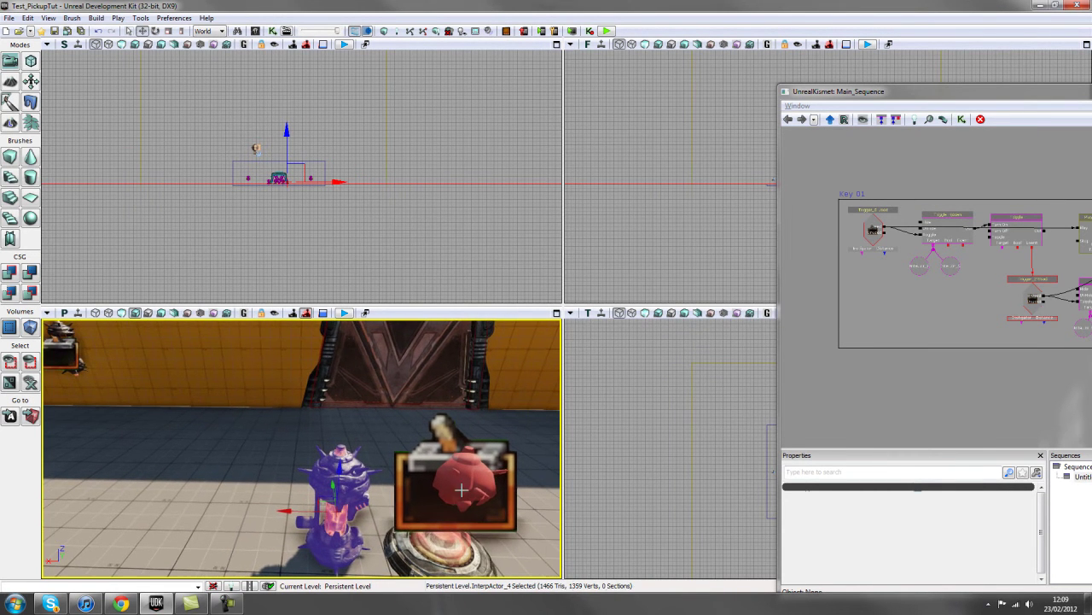
click(408, 472)
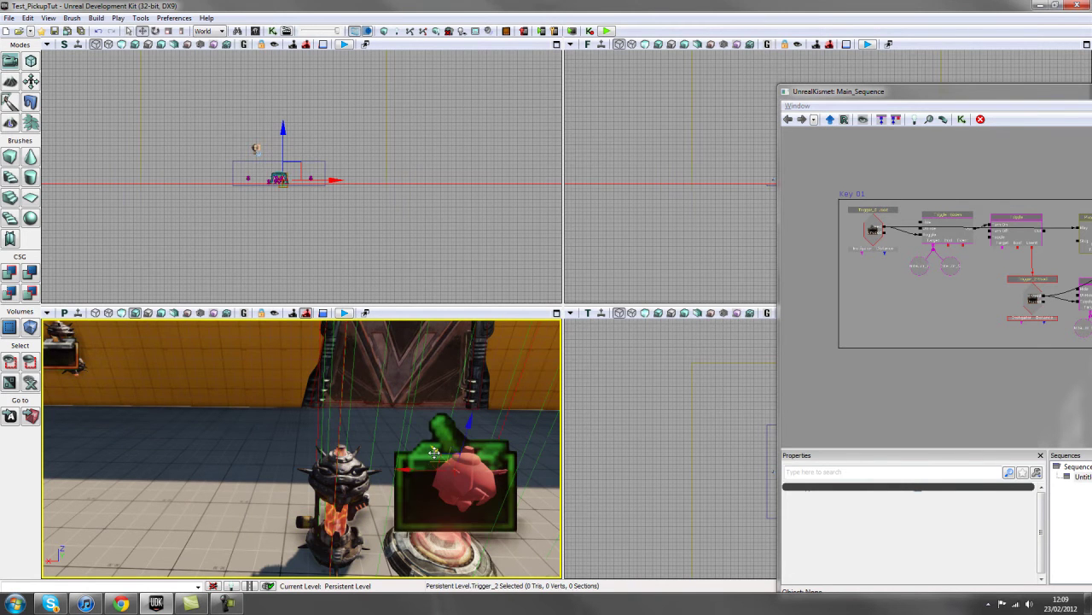
drag(426, 427, 408, 405)
Open the properties of the translucent red pickup above the pedestal.
click(452, 478)
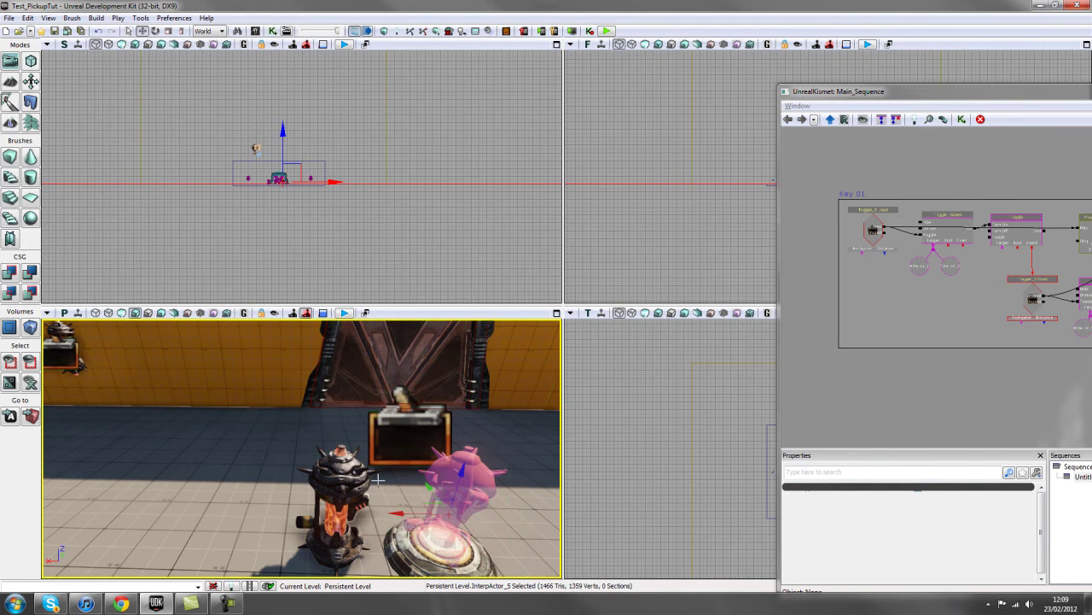
drag(378, 481, 390, 495)
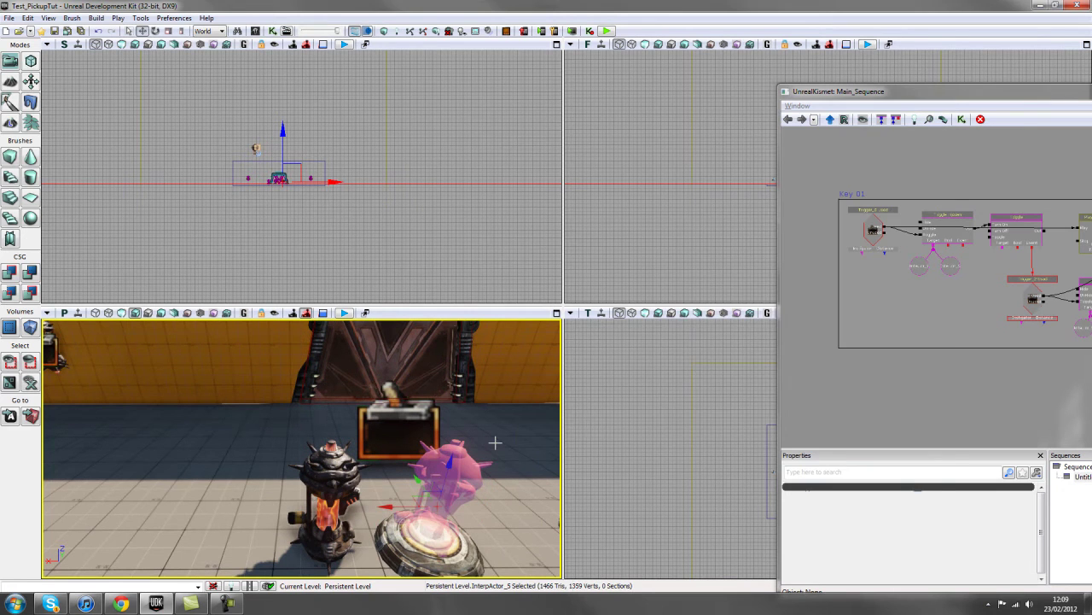
key(F4)
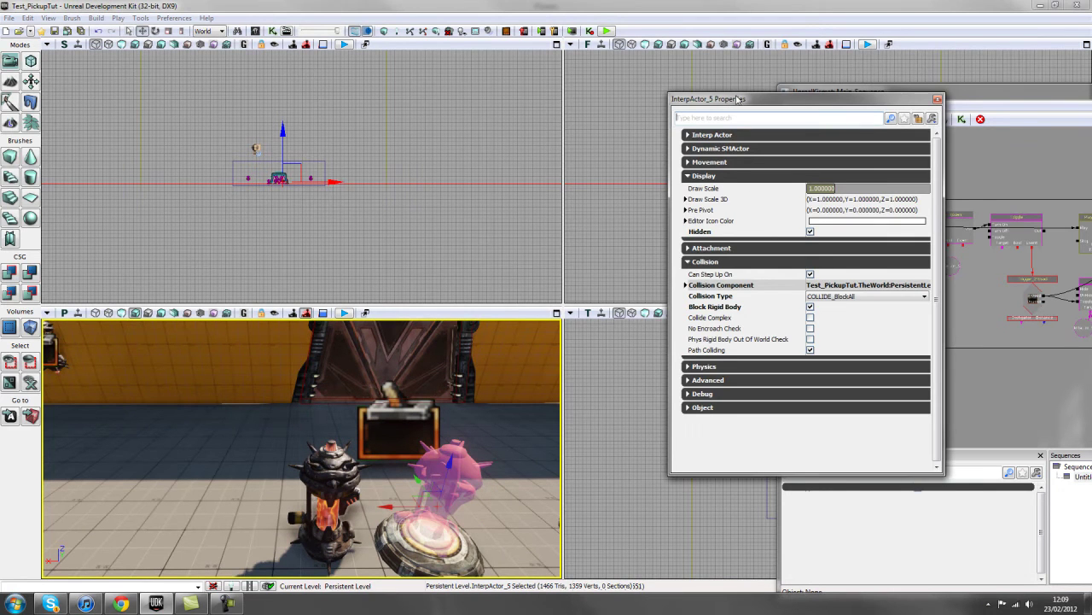
drag(737, 99, 721, 88)
Expand the translucent pickup's Static Mesh Component rendering materials and open its MAT_InteractableObject material for editing.
click(701, 137)
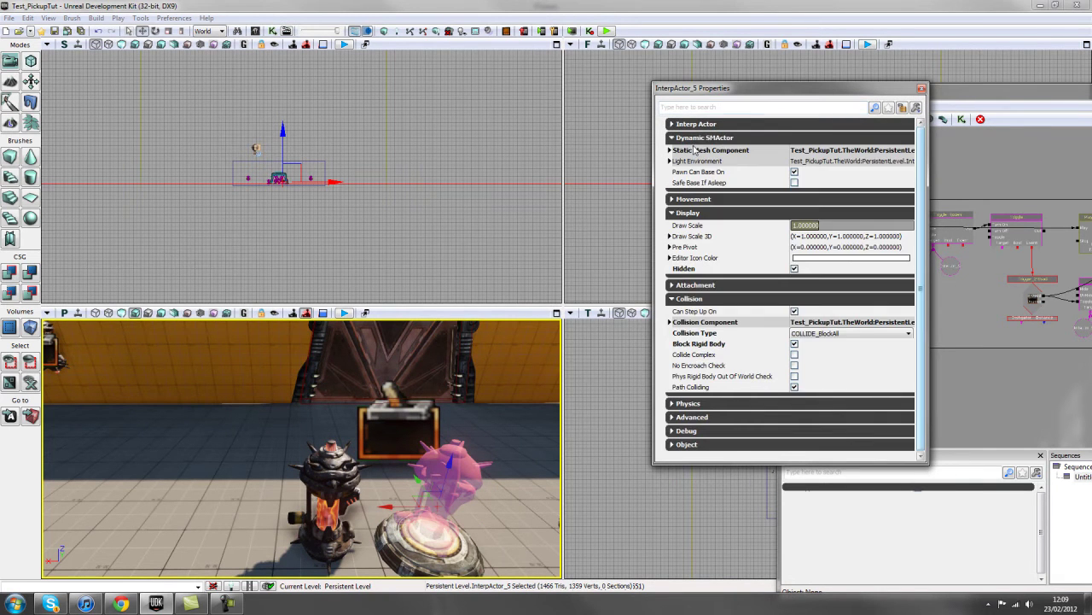
click(696, 151)
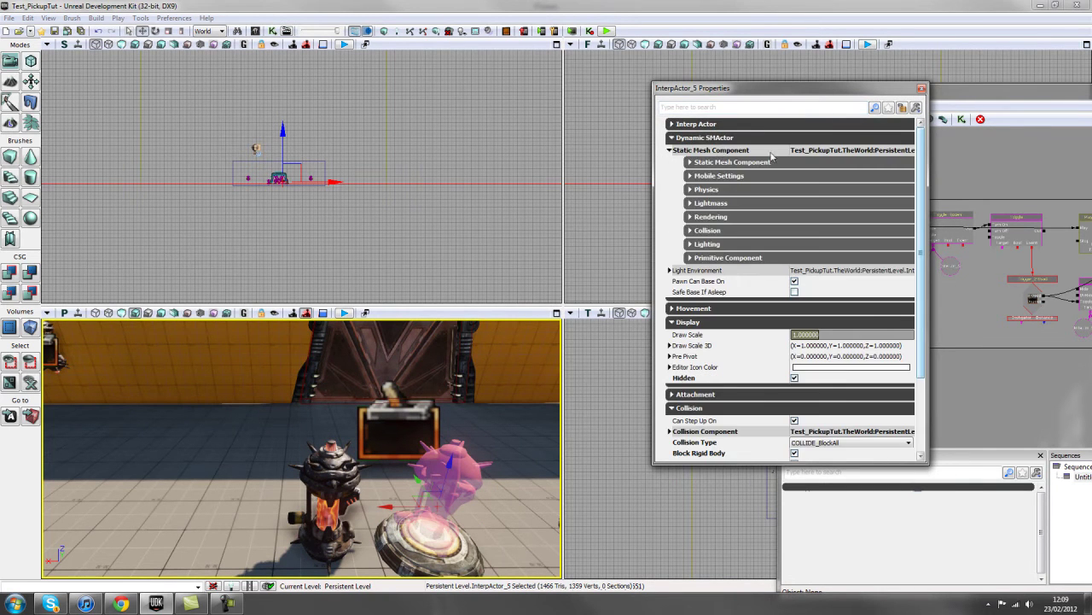
click(710, 216)
click(707, 231)
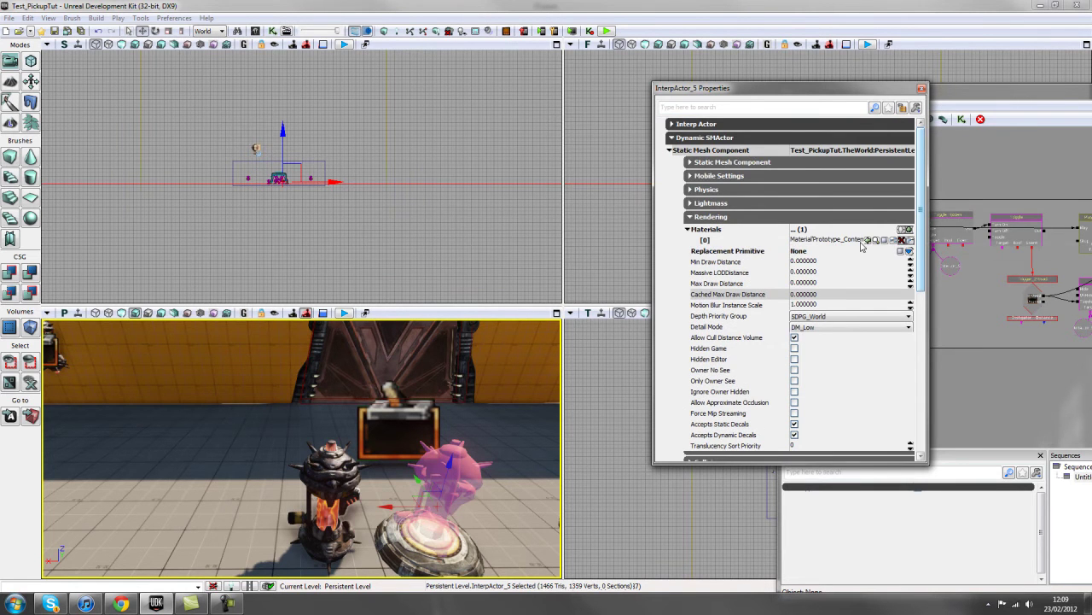
click(874, 241)
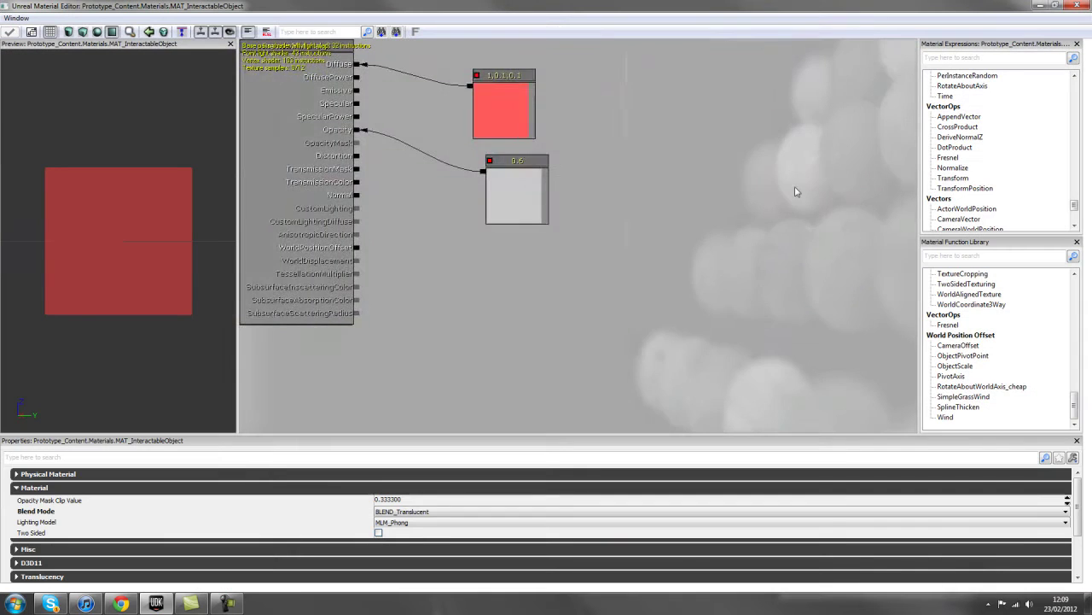
Examine the red colour constant feeding Diffuse and the constant feeding Opacity in the material graph.
scroll(695, 256, down, 1)
drag(695, 256, 773, 297)
scroll(695, 256, up, 1)
click(589, 153)
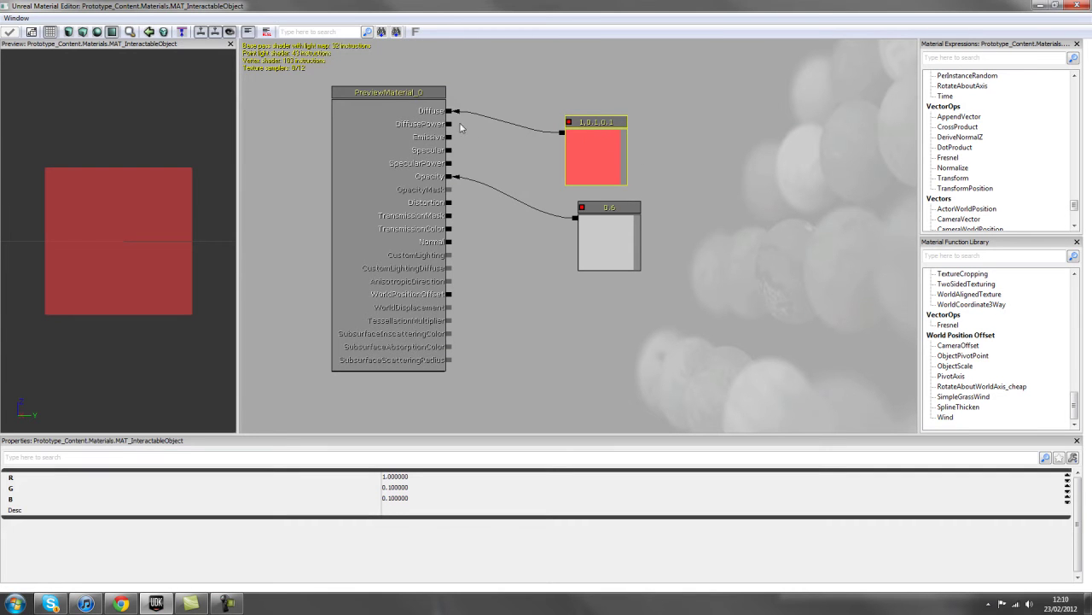
drag(472, 217, 488, 205)
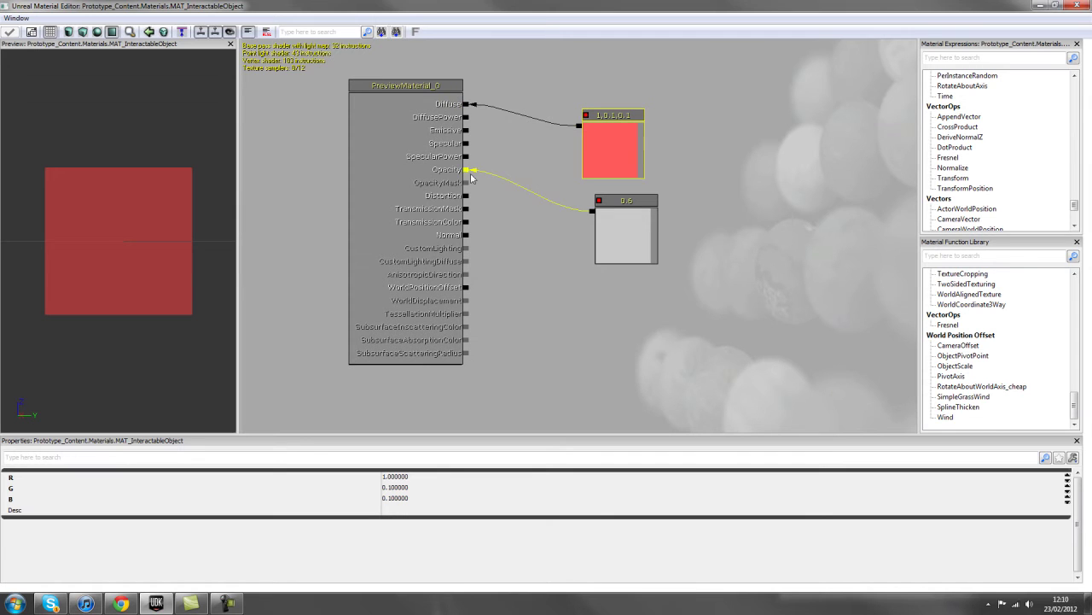
Examine the material's Blend Mode and the available Lighting Model options, leaving them as they are, and close the Material Editor.
click(415, 286)
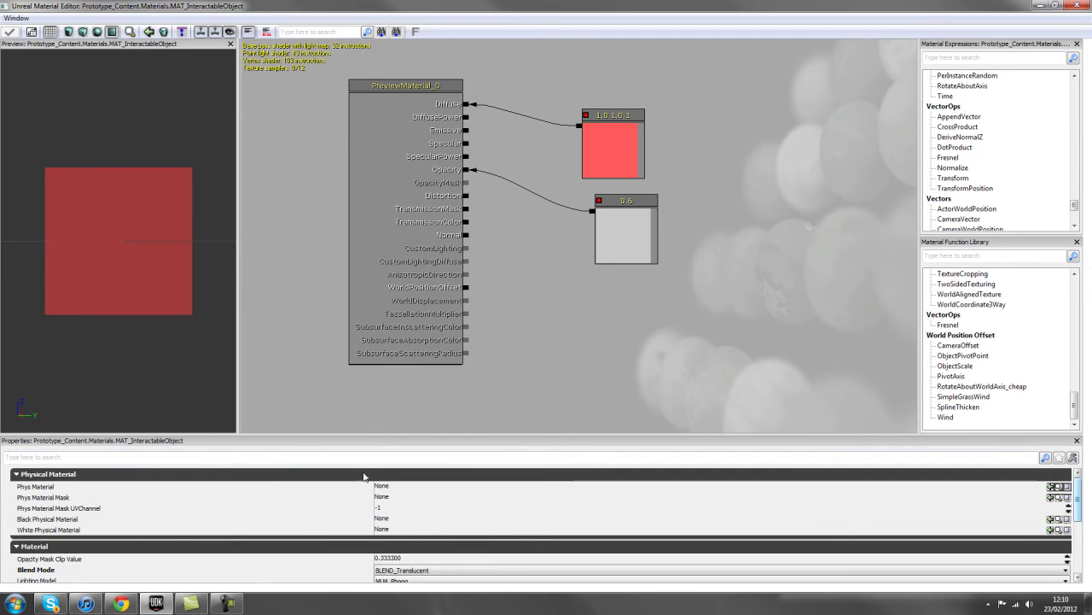
click(363, 474)
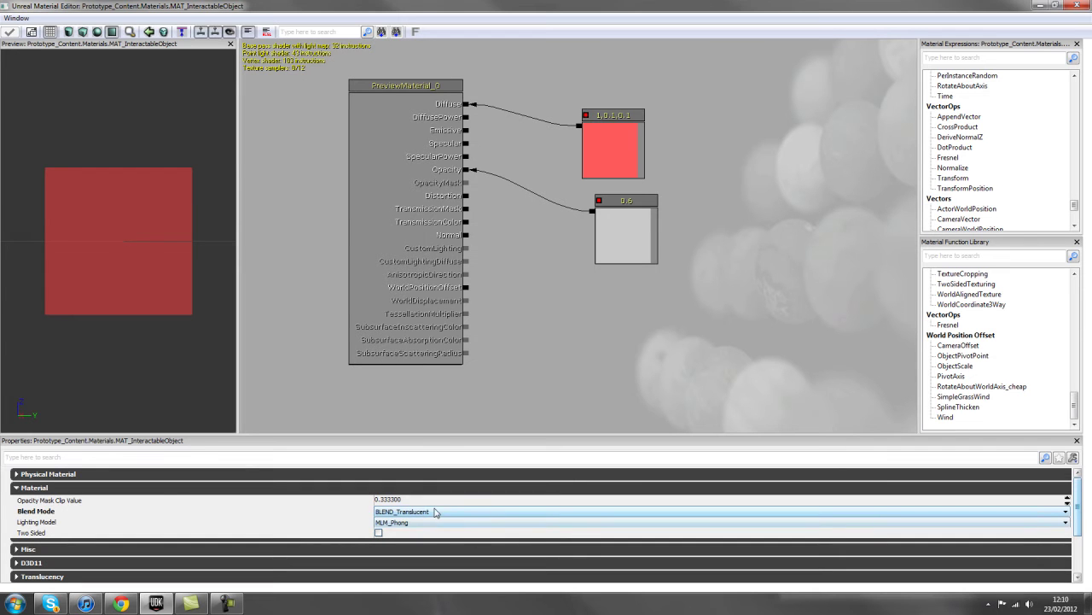
click(408, 524)
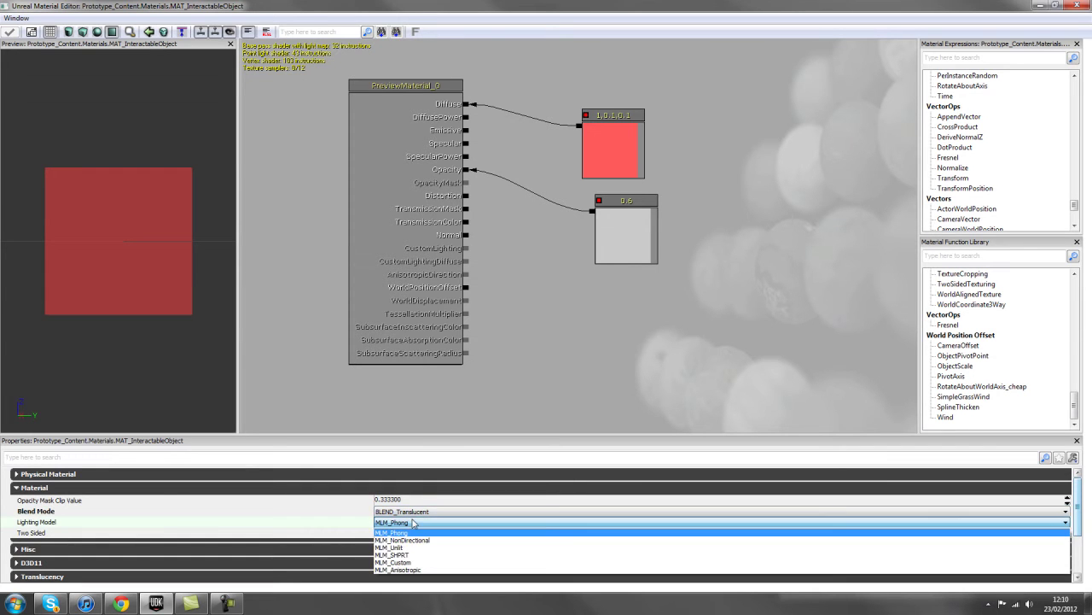
click(515, 331)
drag(516, 332, 522, 282)
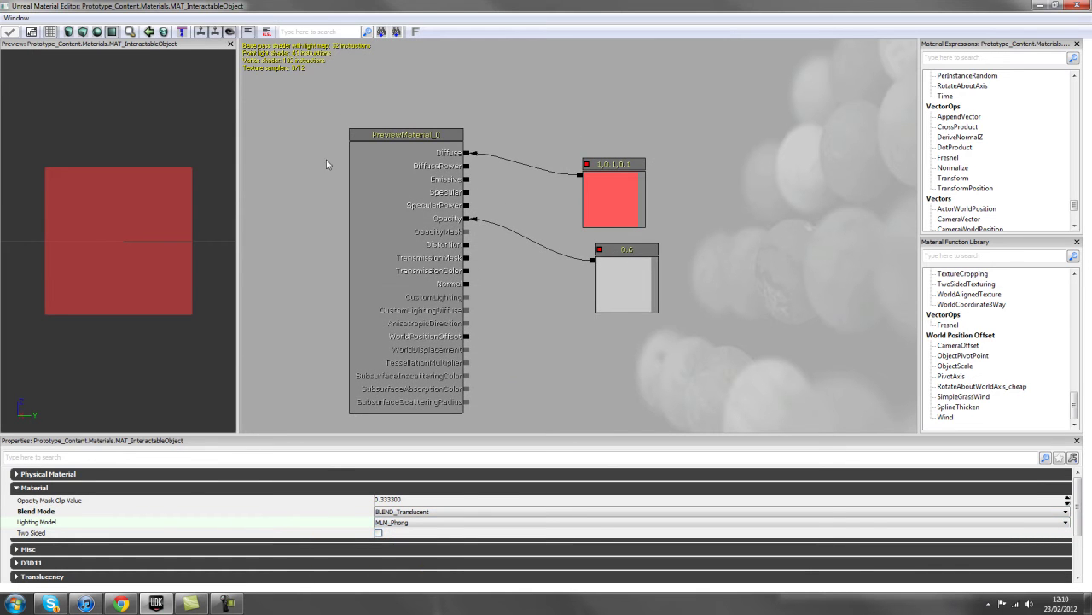
click(1079, 7)
Deselect the translucent pickup and examine it alongside the solid pickup, pedestals and trigger from above.
drag(276, 432, 264, 384)
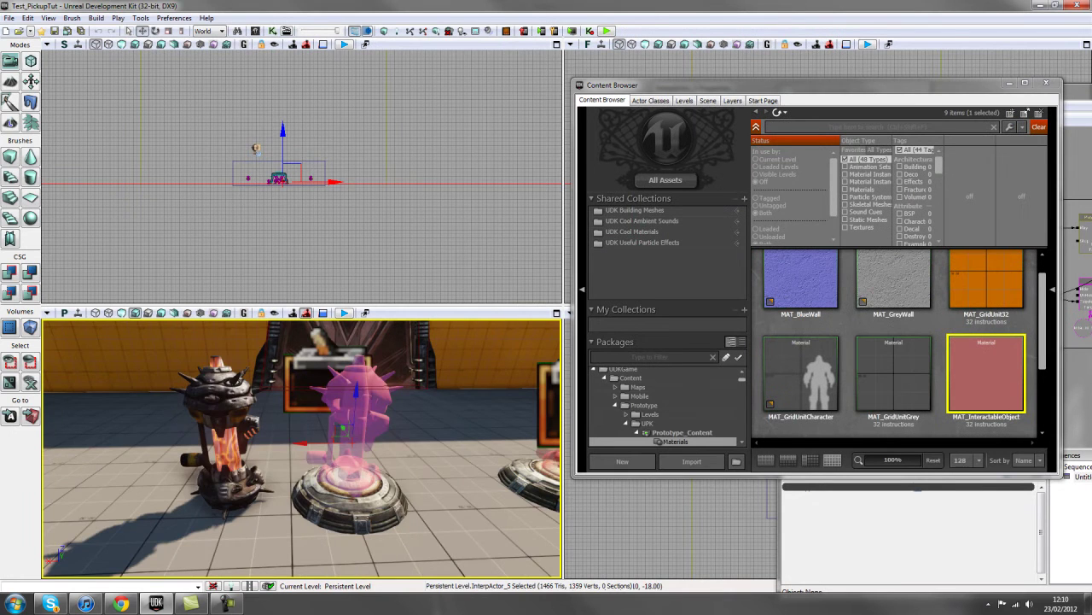
drag(301, 427, 301, 461)
click(476, 223)
drag(384, 401, 375, 379)
drag(336, 453, 374, 446)
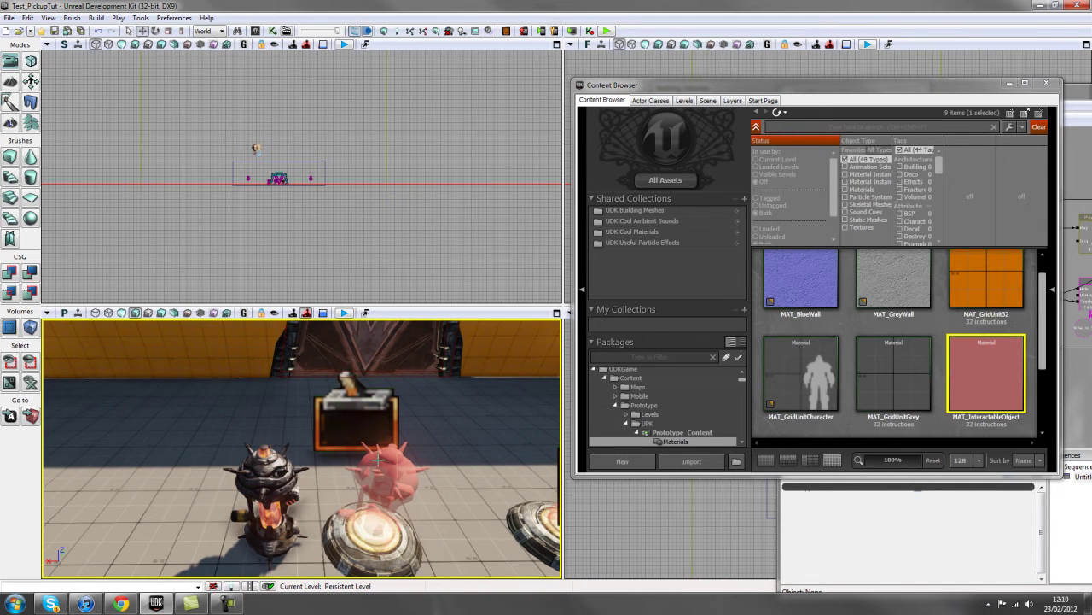
Examine the solid pickup, the translucent pickup and the trigger behind the pedestals, selecting each in the perspective view.
drag(202, 384, 201, 402)
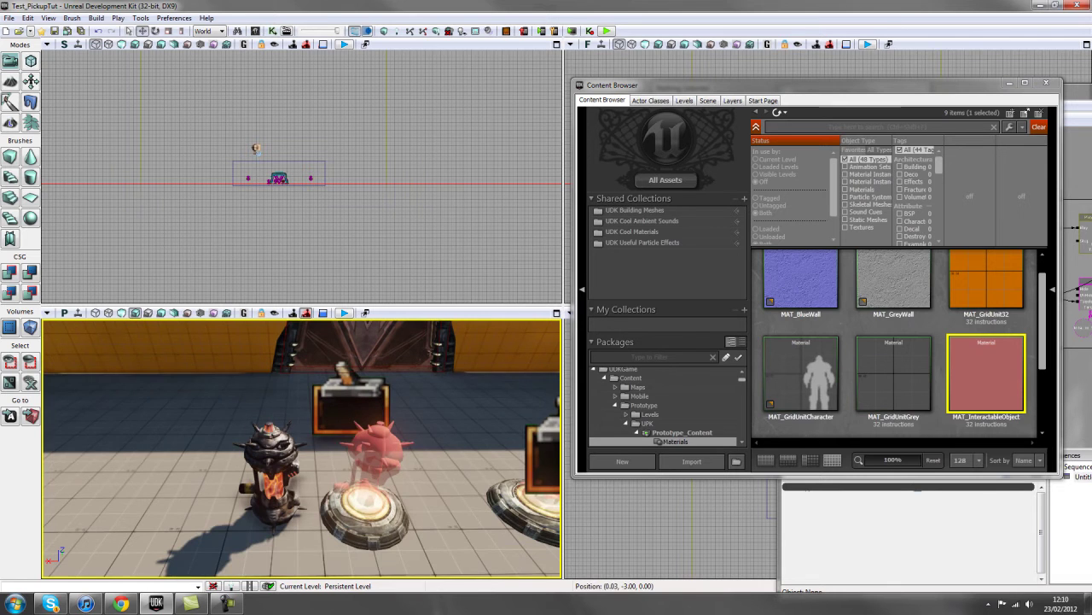
click(201, 384)
right_drag(202, 384, 168, 362)
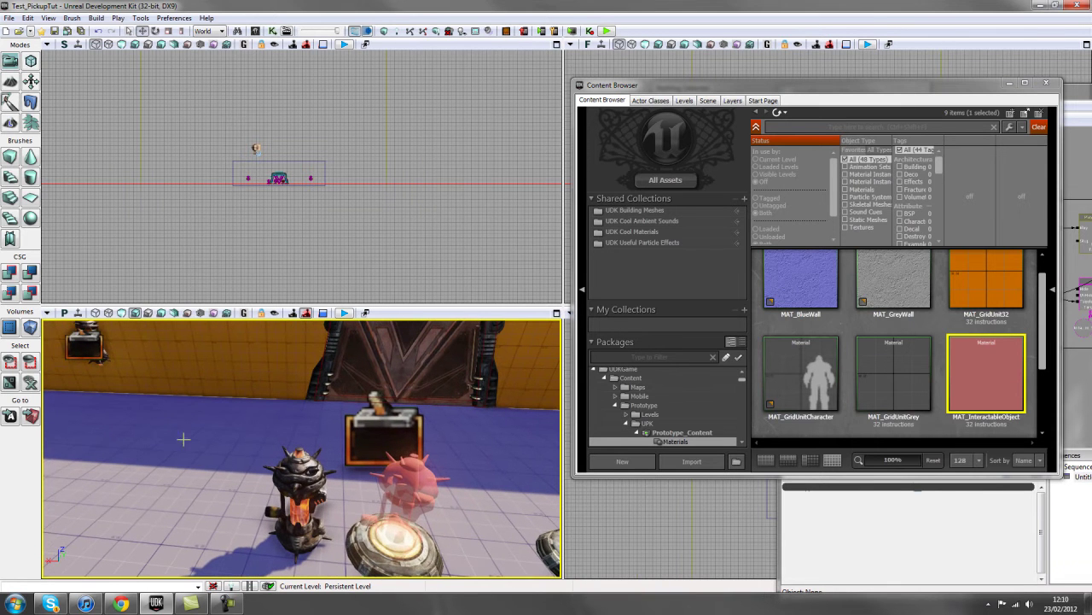
right_drag(370, 519, 329, 487)
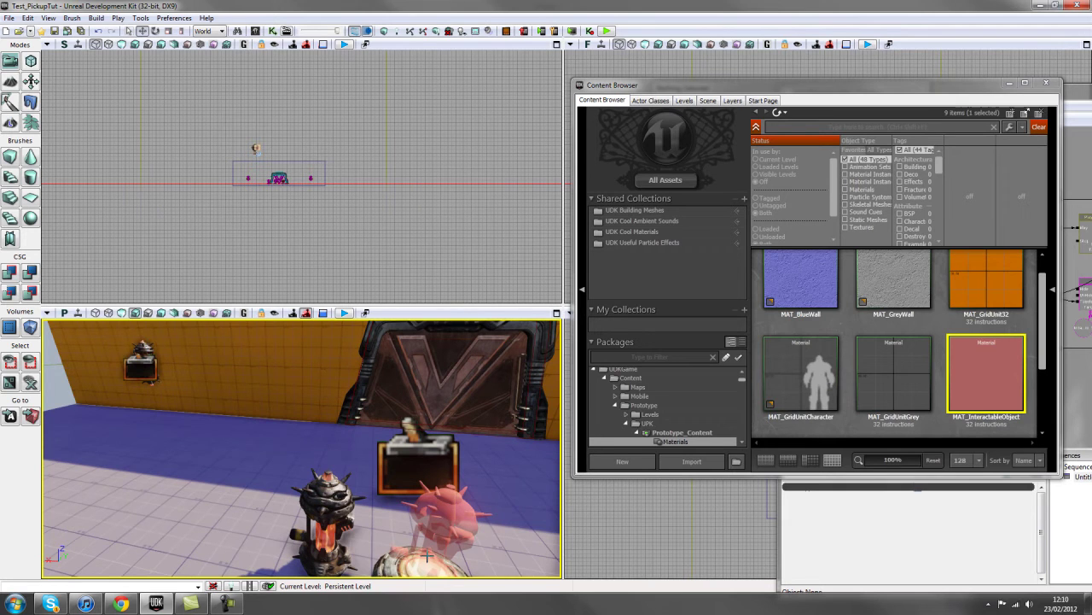
click(455, 527)
click(327, 512)
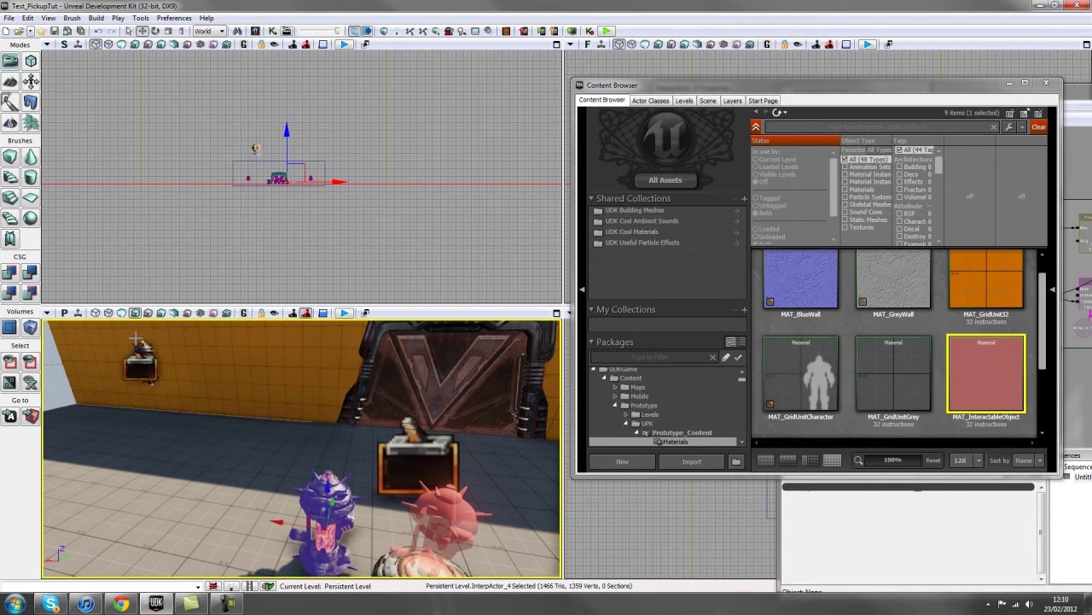
click(239, 367)
click(461, 519)
right_drag(461, 519, 482, 527)
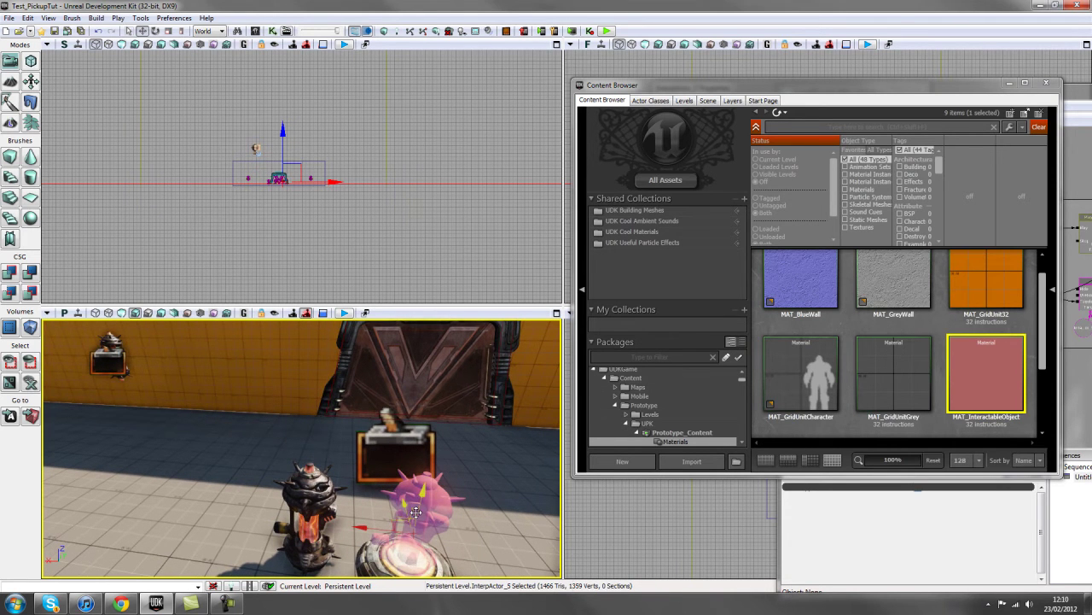
right_drag(322, 432, 307, 411)
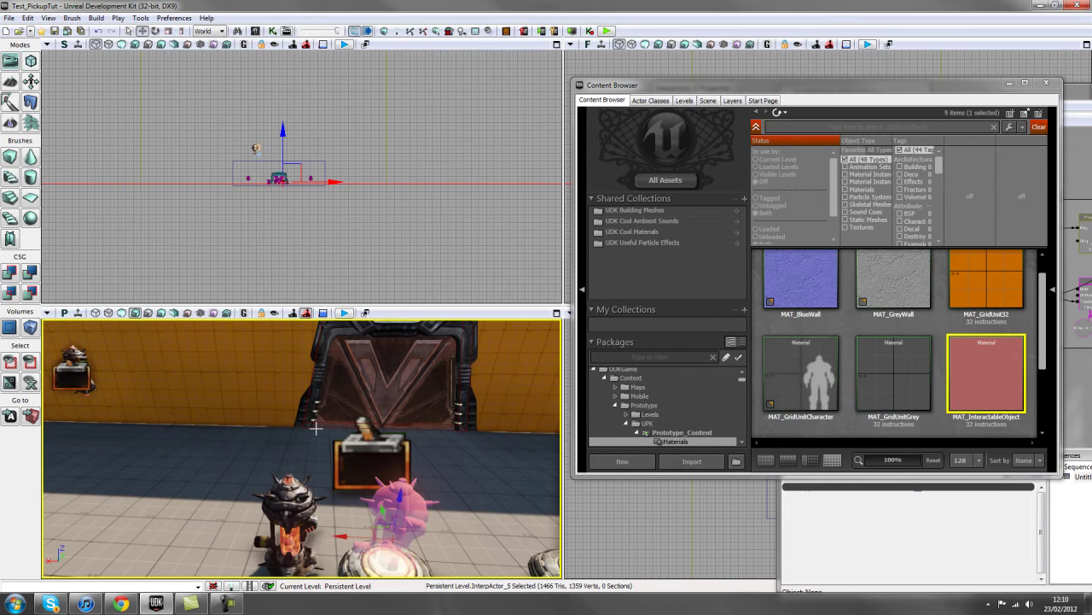
click(378, 479)
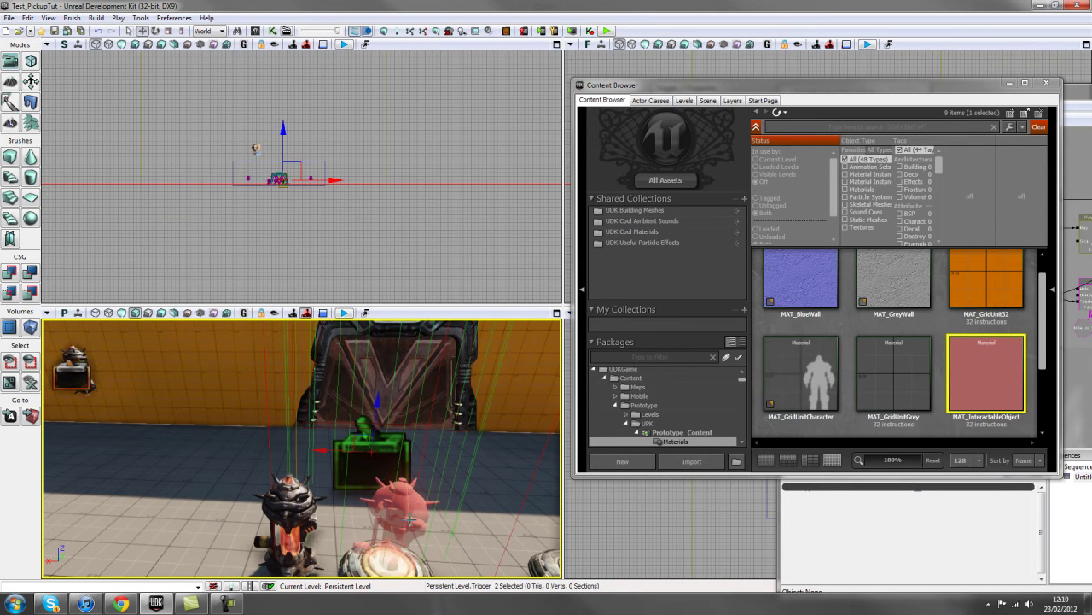
Move the solid floor pickup onto the pedestal inside its translucent placeholder and bring the pedestal's trigger forward over it.
click(293, 500)
right_drag(292, 500, 304, 515)
drag(226, 512, 312, 519)
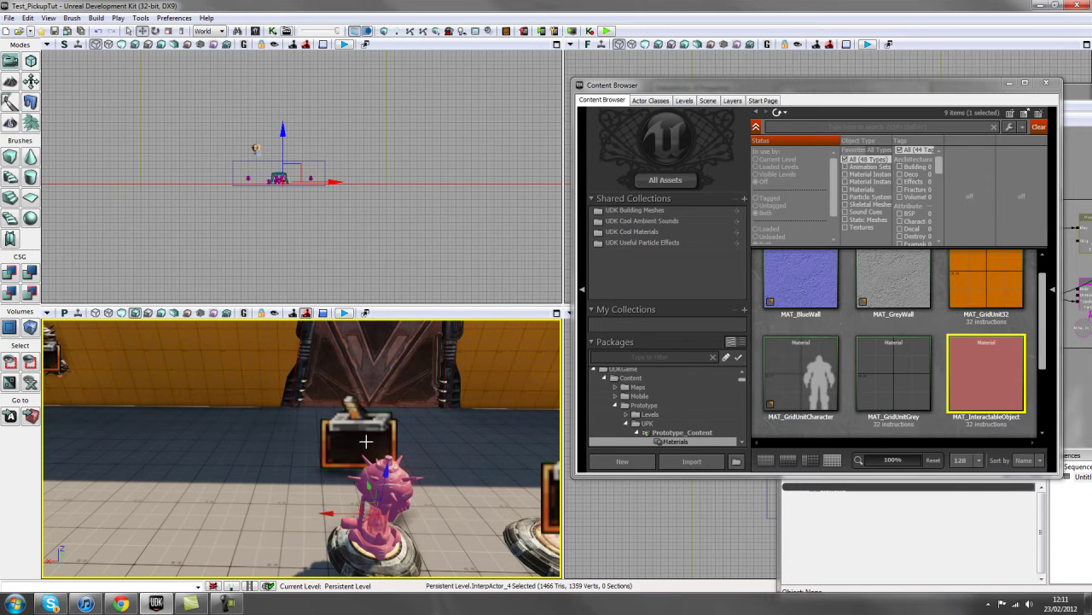
click(341, 433)
drag(352, 417, 355, 451)
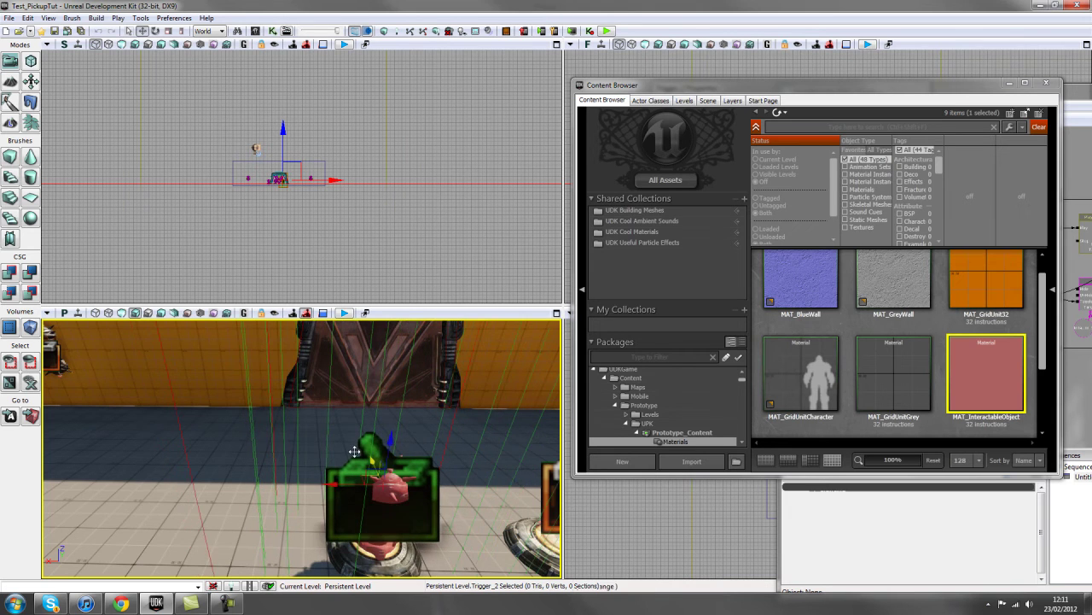
Start a playtest from the floor near the pedestals, walk to the wall-mounted pickup and collect it.
right_drag(144, 507, 121, 518)
right_click(144, 497)
click(179, 489)
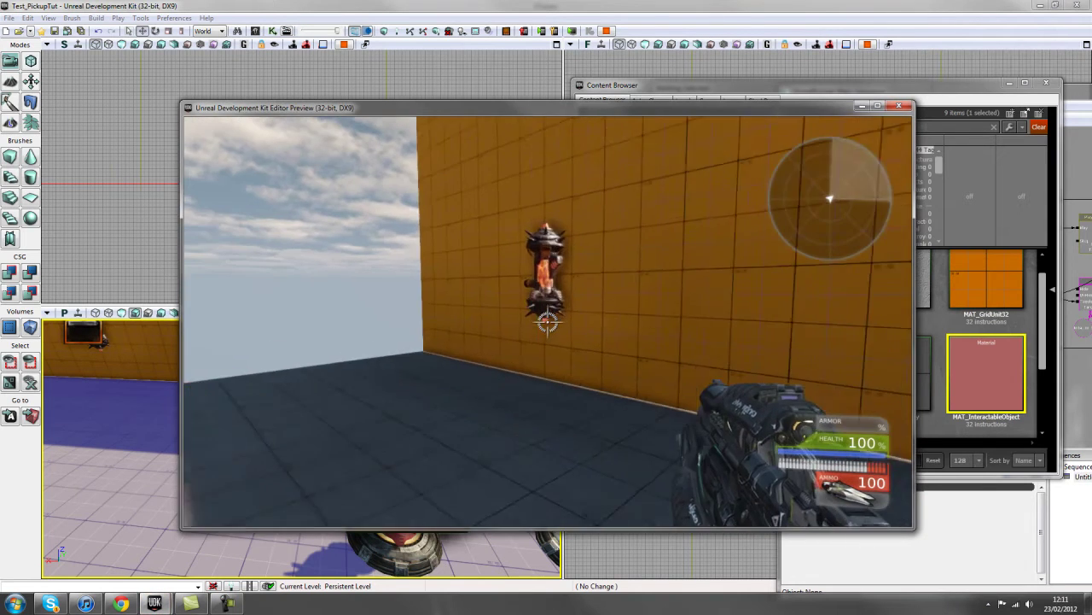
key(w)
key(w)
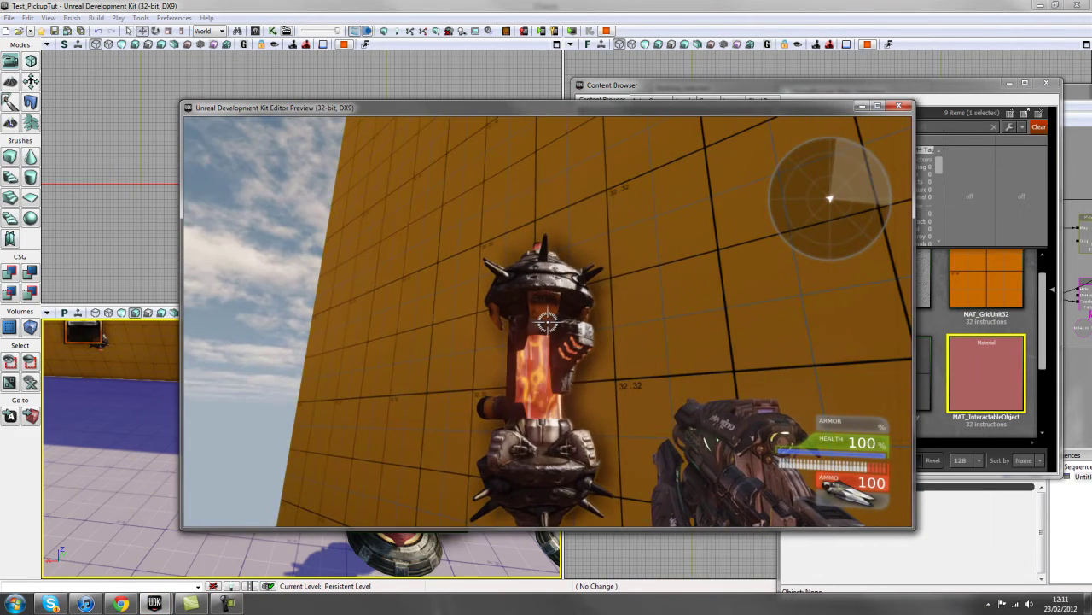
key(e)
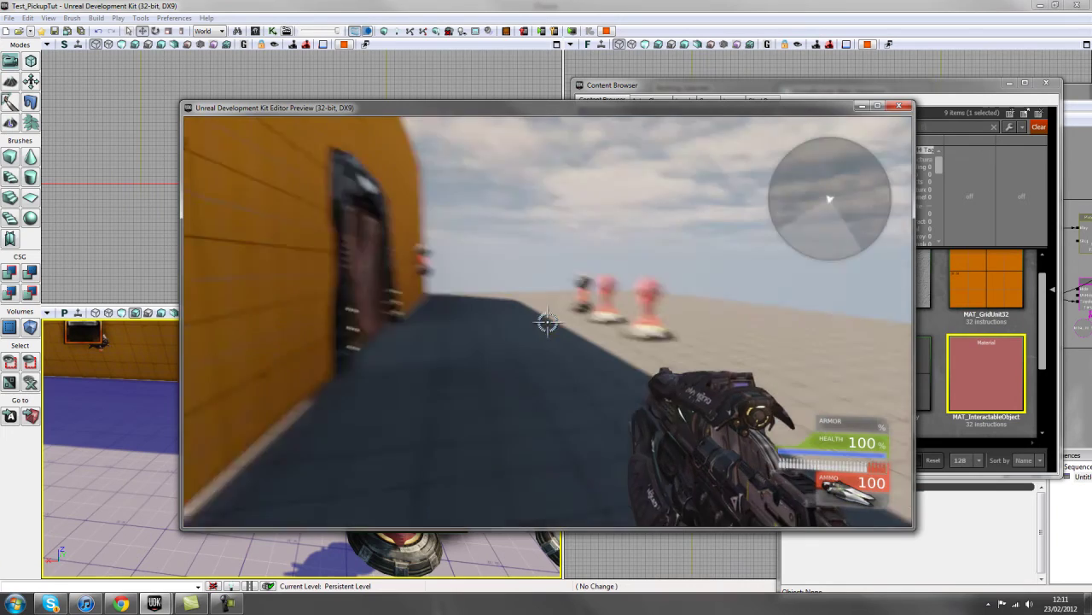
Walk to the pedestals, place the collected pickup on the one with the translucent placeholder, and end the playtest.
key(w)
key(w)
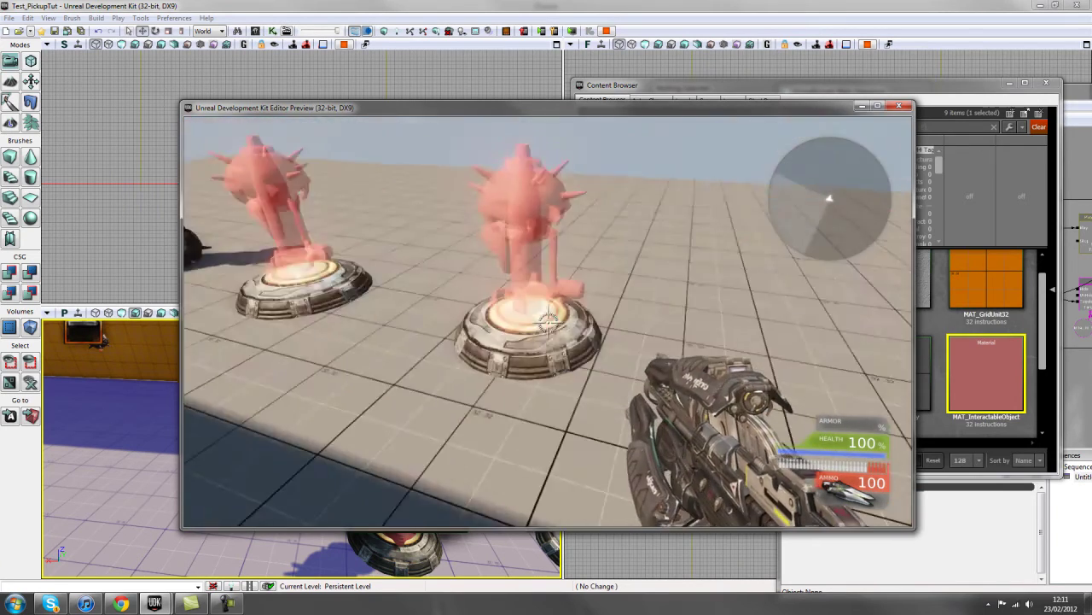
key(w)
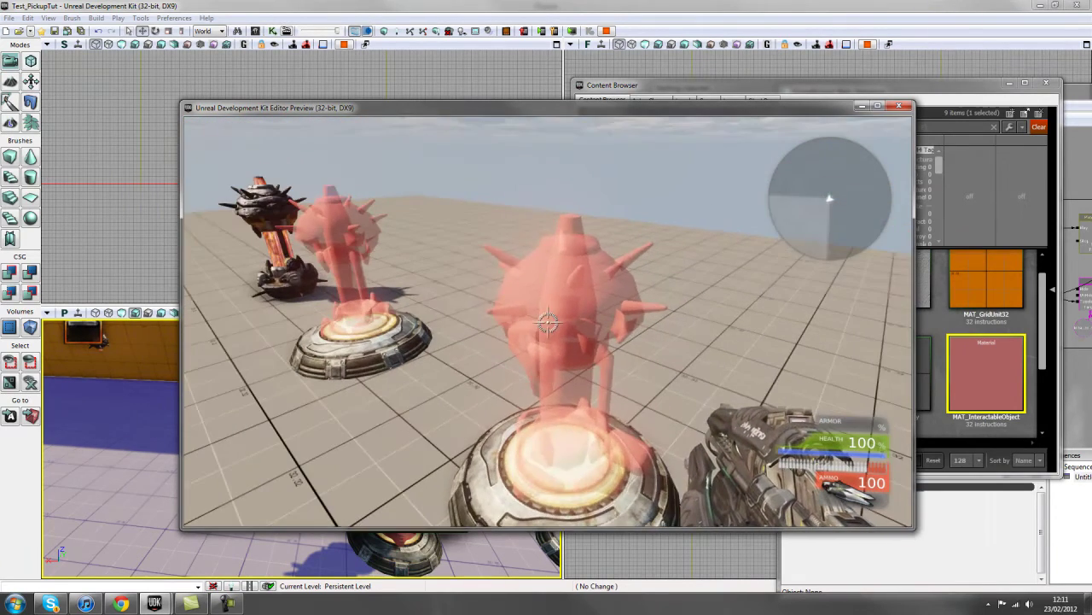
key(e)
key(d)
key(w)
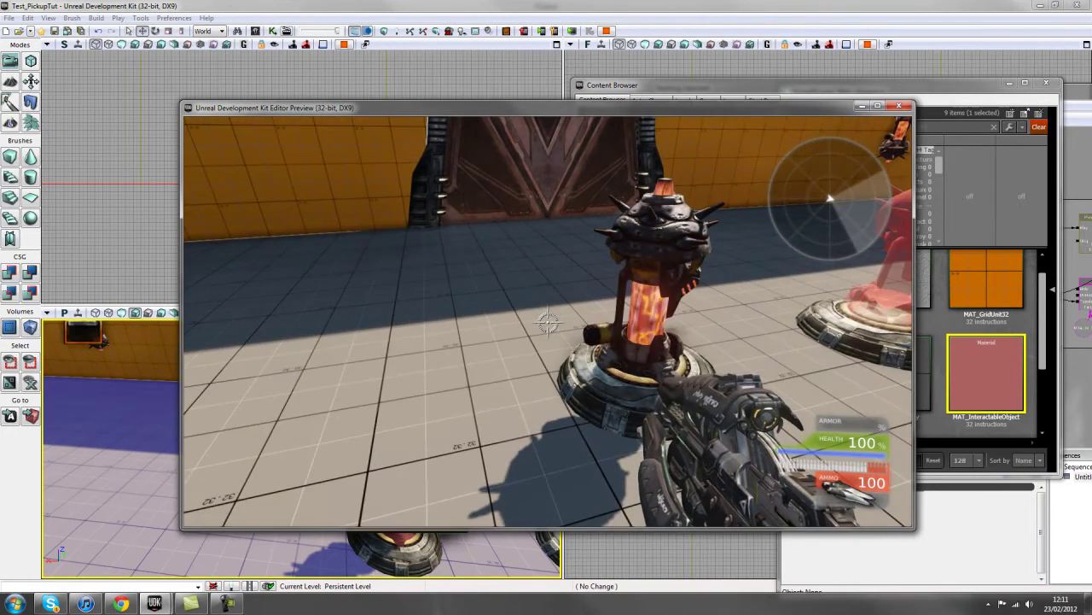
key(Escape)
Bring up the Kismet editor, arrange its window beside the perspective view and frame the Key 01 node group.
drag(1077, 90, 811, 1)
drag(378, 329, 640, 372)
scroll(507, 324, up, 3)
drag(495, 179, 546, 240)
scroll(546, 240, up, 4)
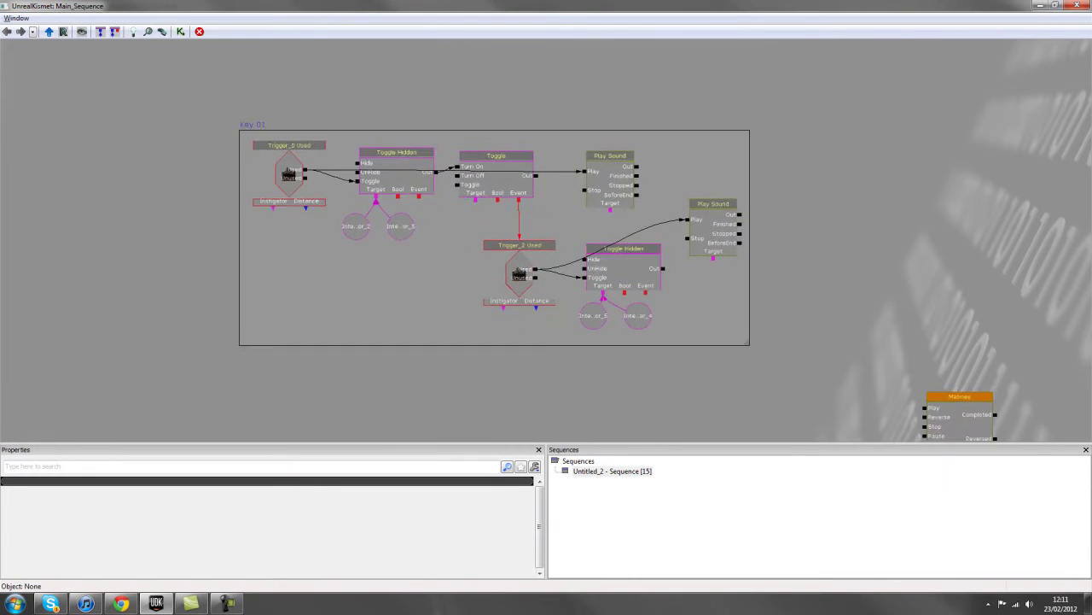
drag(460, 5, 776, 55)
drag(612, 271, 509, 239)
scroll(657, 258, down, 2)
drag(657, 258, 631, 275)
scroll(631, 275, up, 1)
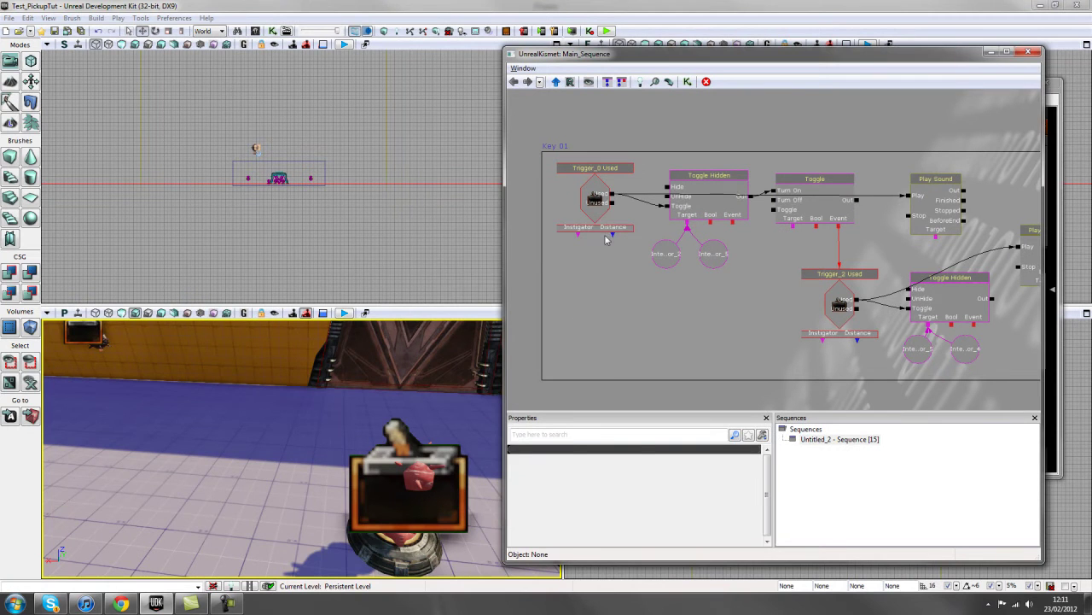
Examine the Trigger_0 Used event in Kismet and select its matching trigger by the wall pickup in the level.
click(603, 229)
right_drag(388, 354, 327, 392)
drag(327, 393, 293, 412)
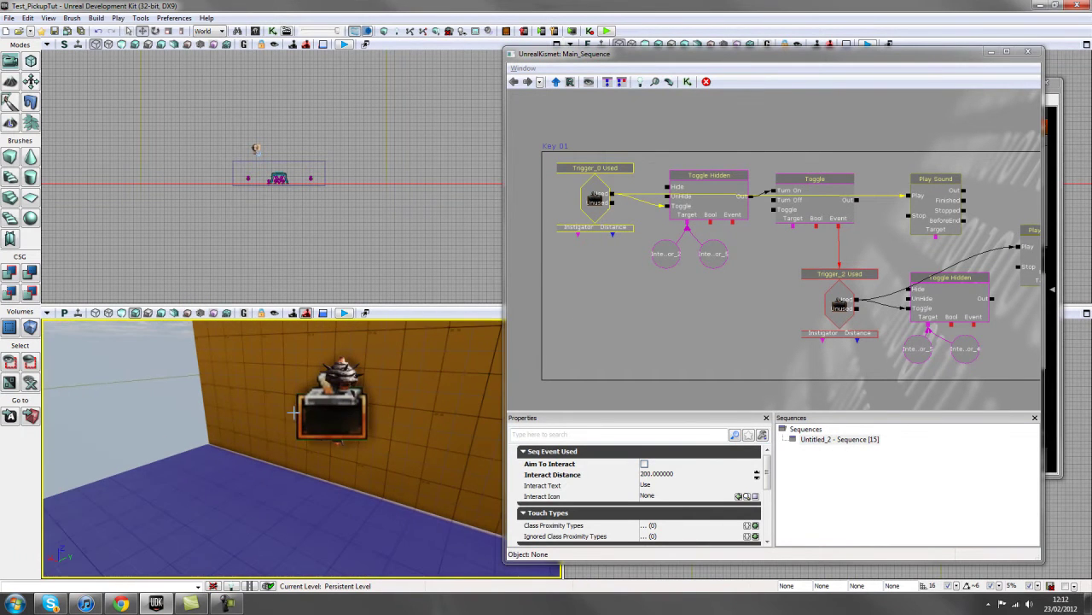
click(320, 413)
scroll(586, 341, up, 2)
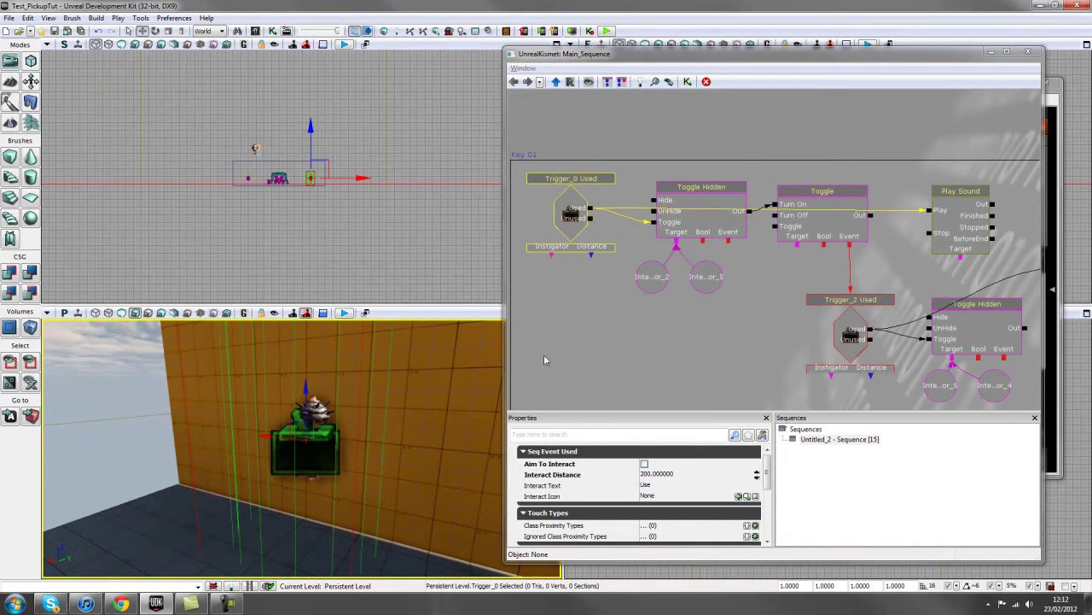
drag(600, 333, 612, 339)
scroll(590, 220, up, 1)
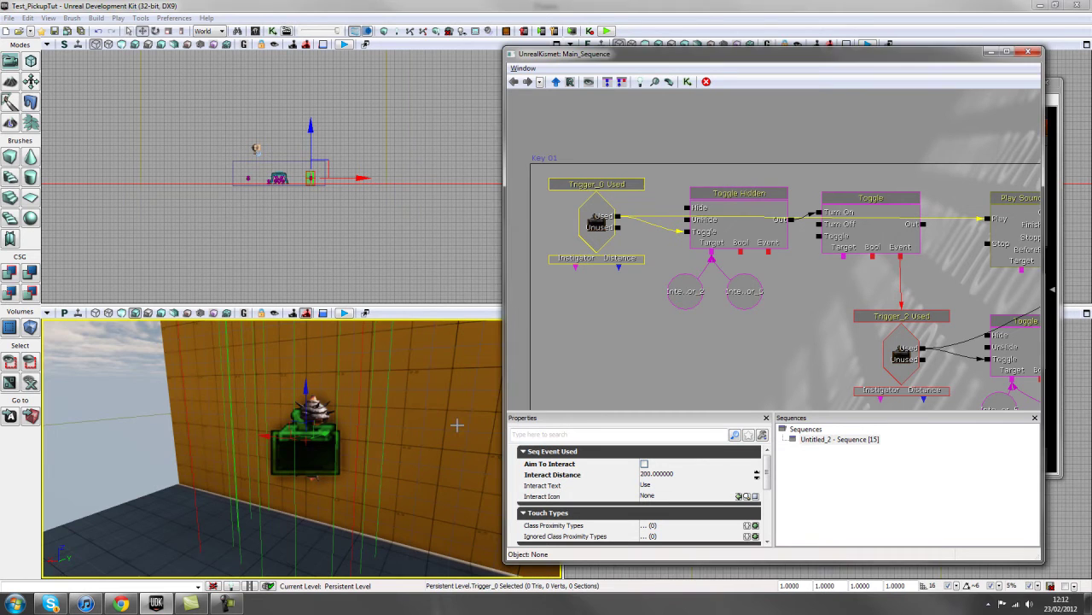
Examine the Toggle Hidden action's targets against the level, selecting the pedestal placeholder and the wall-mounted pickup.
right_drag(457, 425, 484, 425)
click(300, 409)
right_drag(336, 452, 366, 451)
drag(366, 451, 316, 453)
click(331, 430)
right_drag(316, 453, 256, 457)
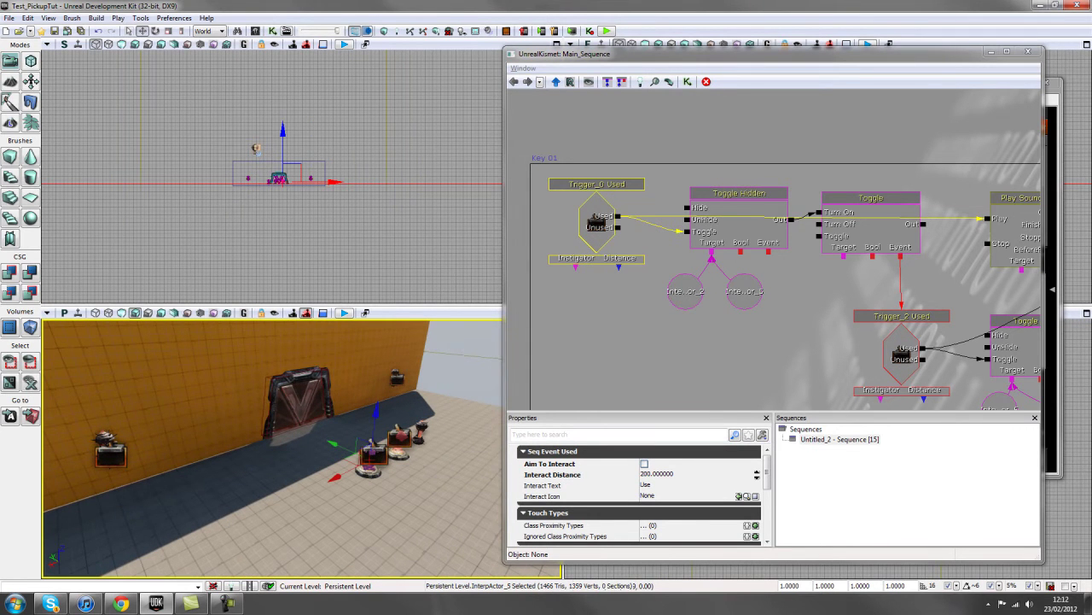
click(656, 321)
drag(646, 320, 610, 317)
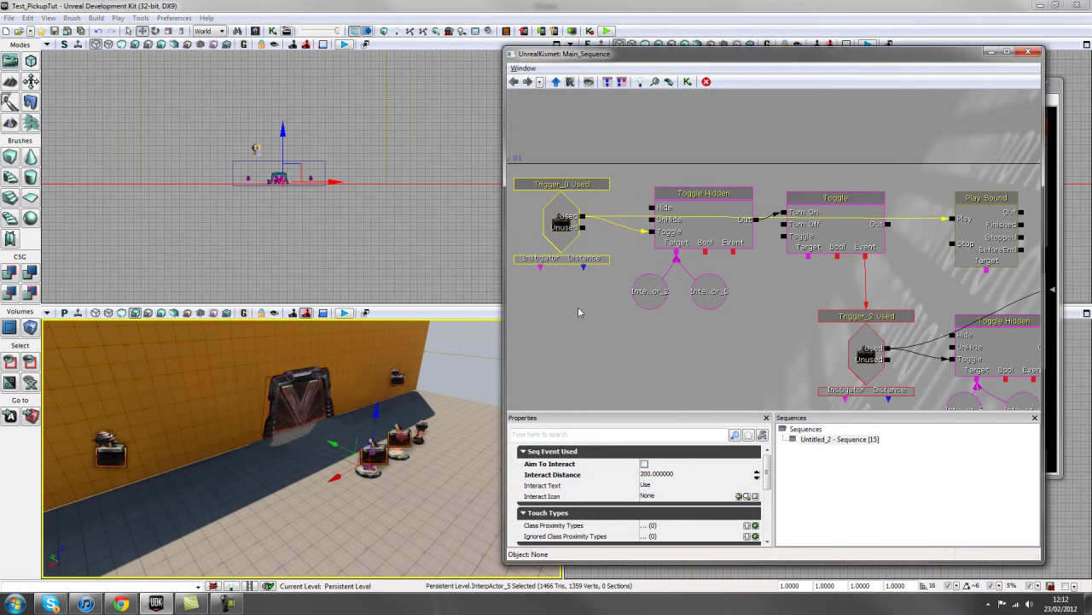
right_drag(271, 475, 227, 455)
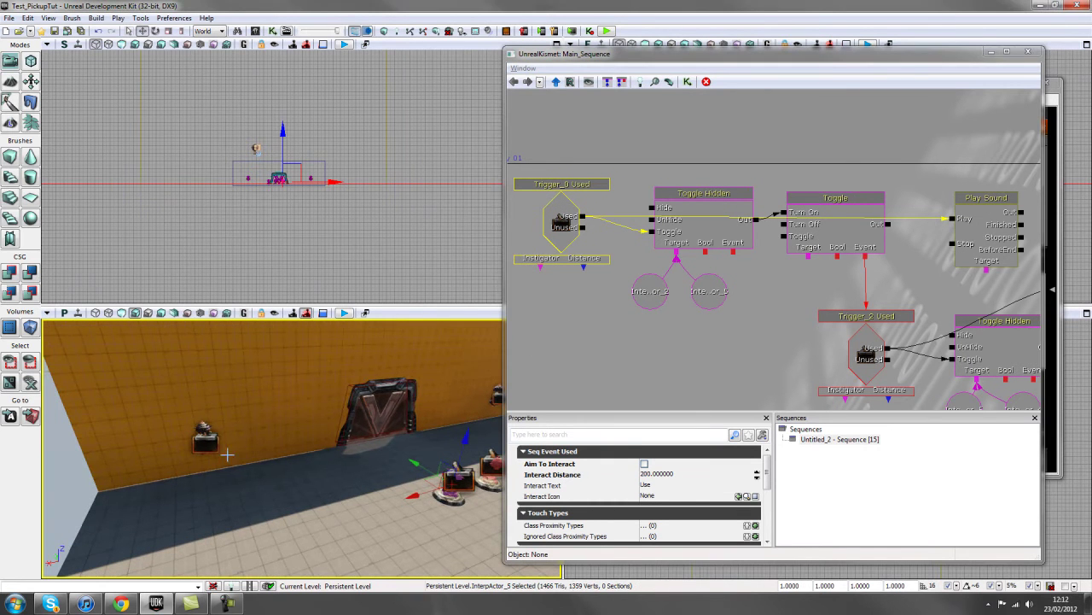
click(203, 426)
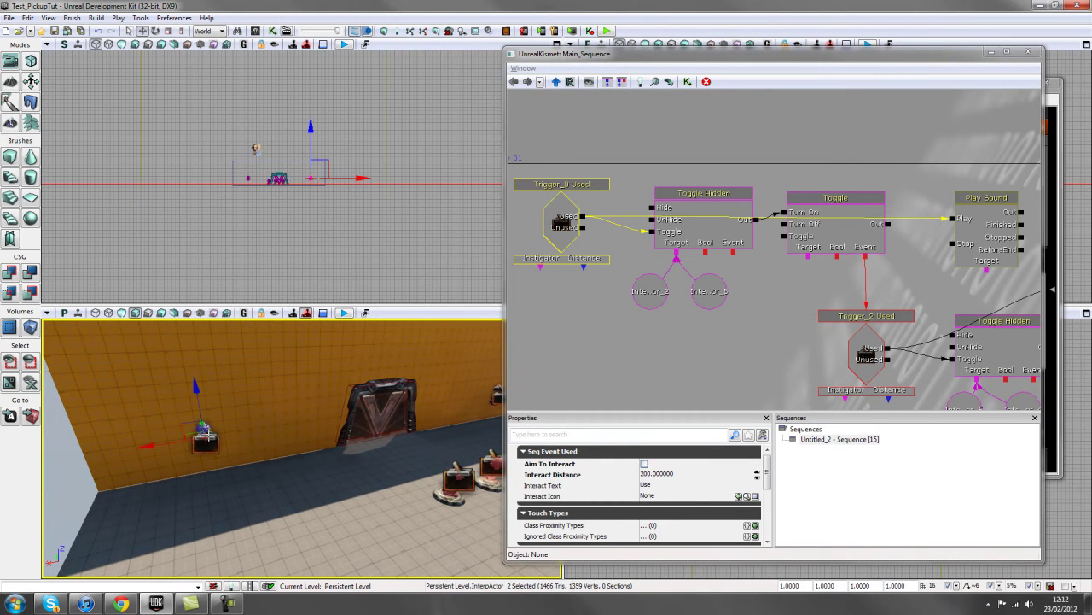
drag(203, 427, 342, 469)
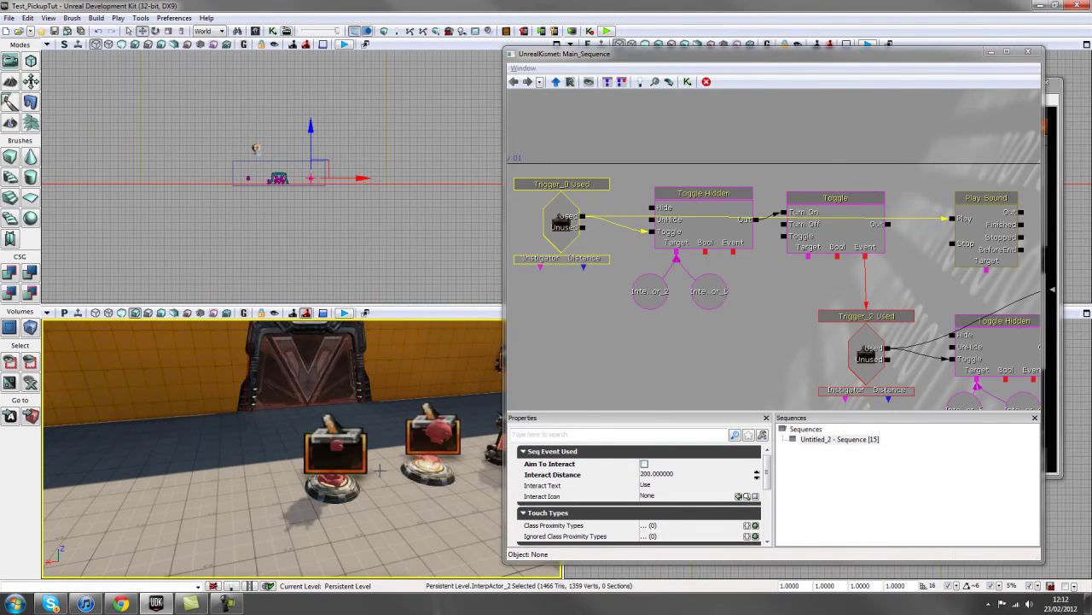
Move Trigger_2 back behind the first pedestal and shift the translucent pickup off the pedestal, beside the solid one.
click(322, 444)
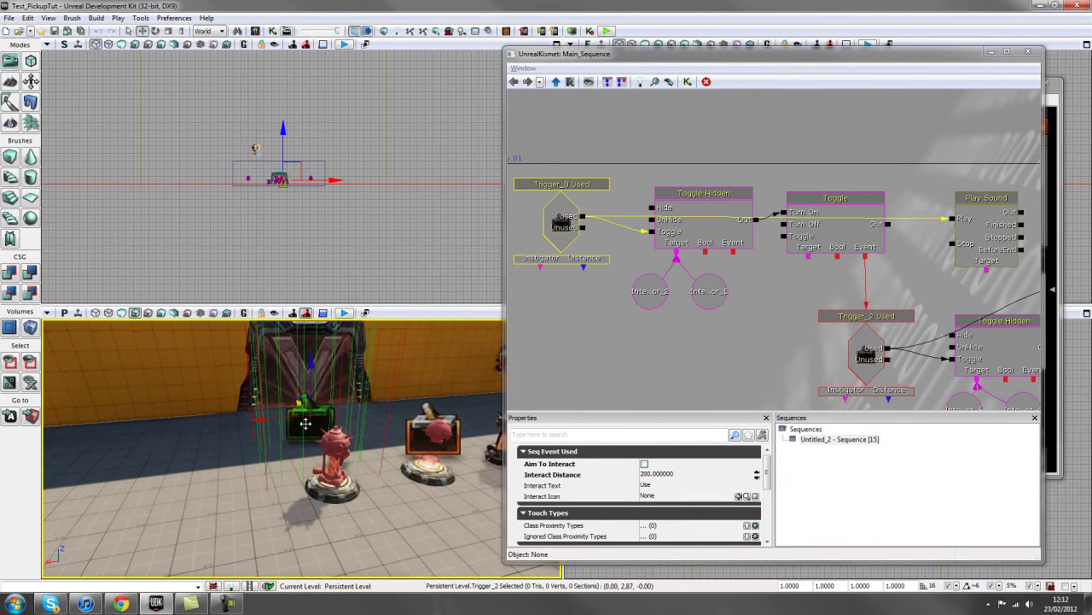
click(331, 453)
drag(291, 466, 213, 478)
Locate InterpActor_2 and InterpActor_5 in the level from the first Toggle Hidden action's target variables.
click(657, 292)
right_click(653, 284)
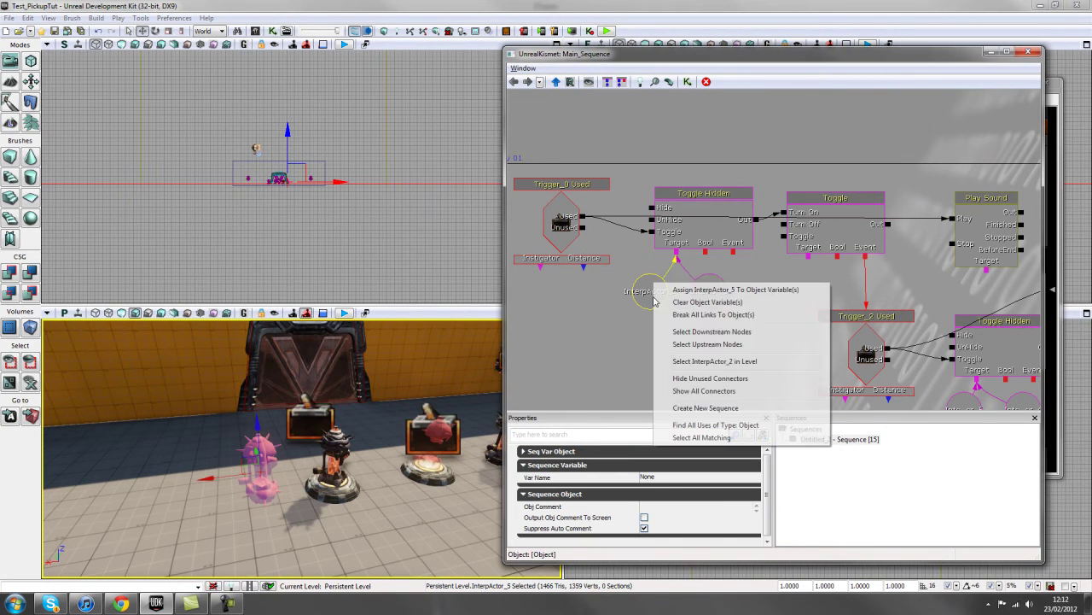
click(708, 361)
right_drag(434, 423, 18, 373)
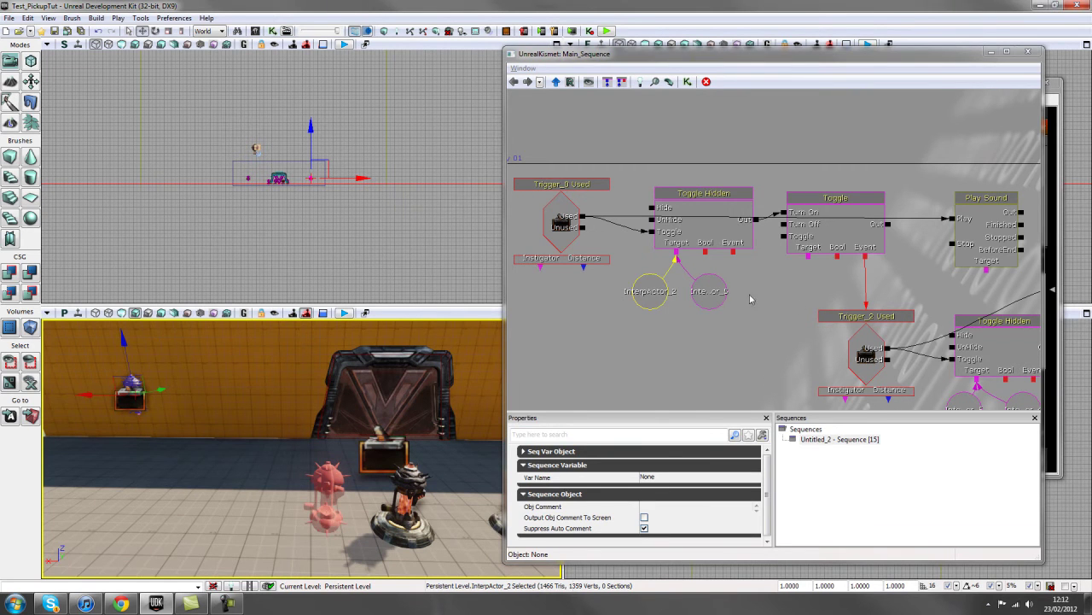
click(704, 286)
right_click(698, 279)
click(729, 354)
right_drag(366, 505, 371, 504)
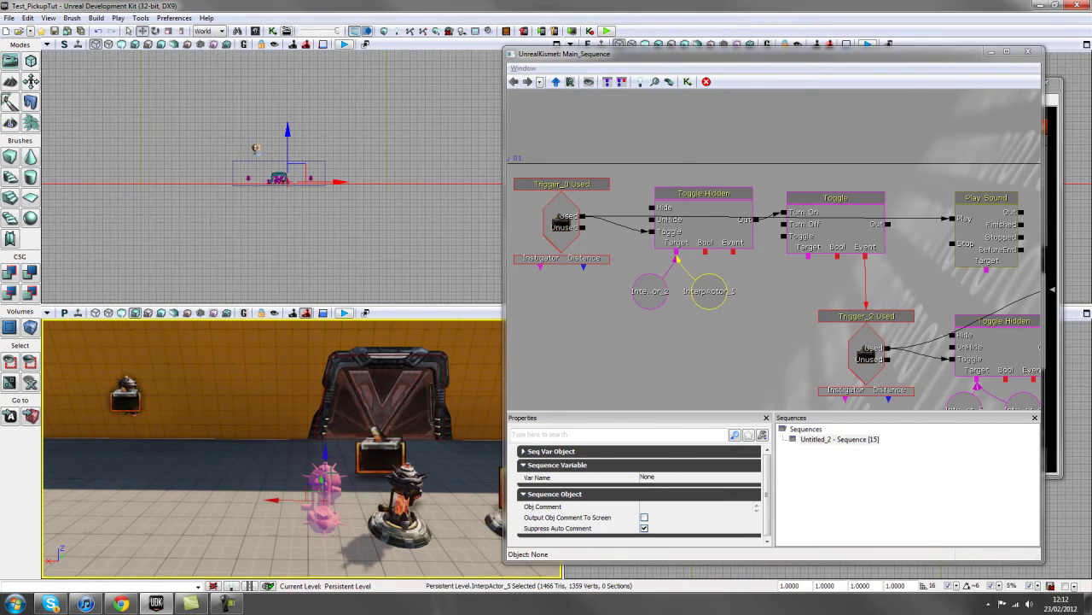
Check the Hidden display property of the translucent pickup and of the solid pedestal pickup, and close the properties.
key(F4)
click(693, 217)
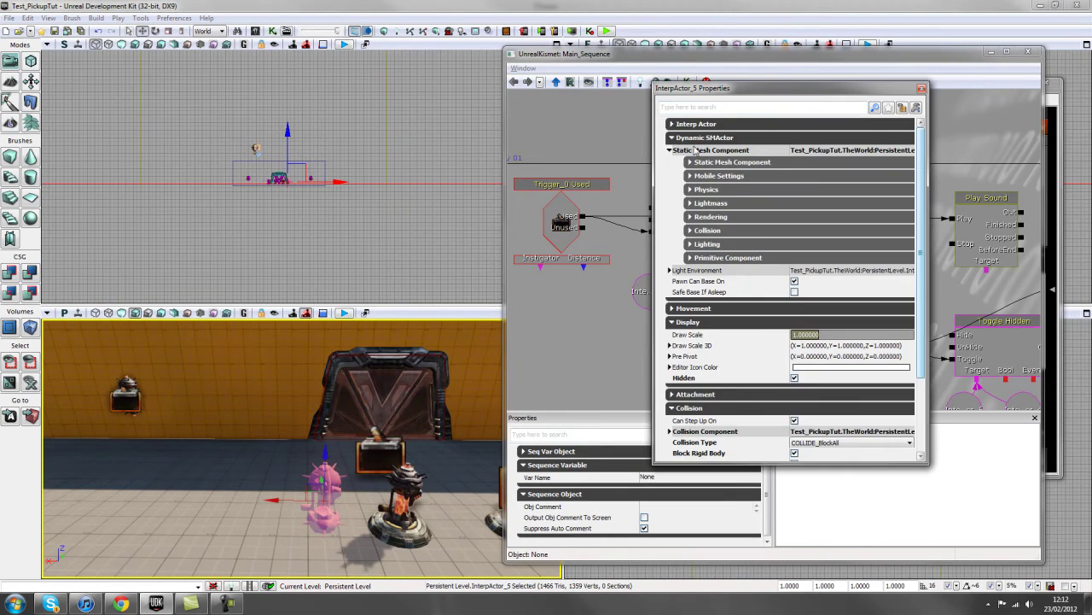
click(697, 137)
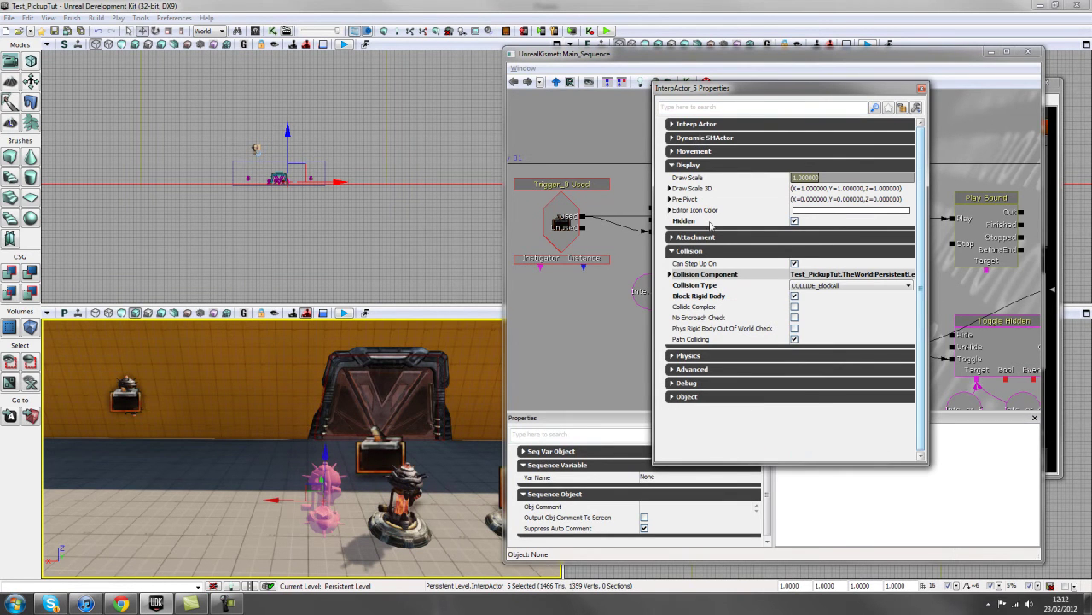
click(413, 477)
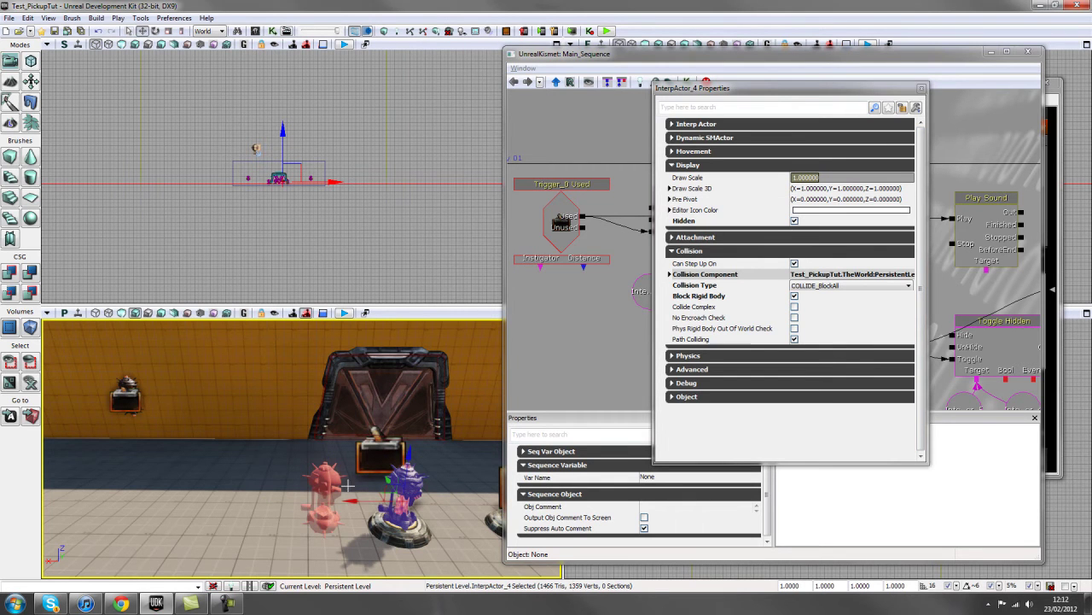
right_drag(348, 485, 362, 475)
click(921, 88)
Select the Toggle action in Kismet and examine its event link to Trigger_2 Used.
drag(778, 333, 625, 345)
right_click(626, 343)
click(686, 245)
drag(664, 313, 680, 261)
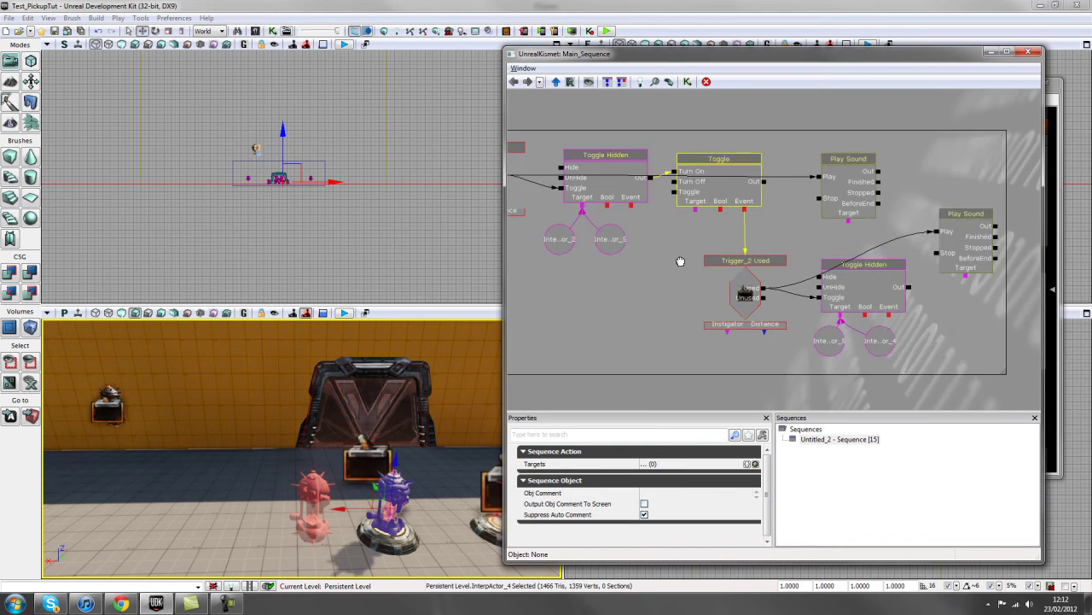
Select the Trigger_2 Used event and inspect its Sequence Event settings, including Max Trigger Count and Enabled.
scroll(680, 261, up, 1)
click(751, 306)
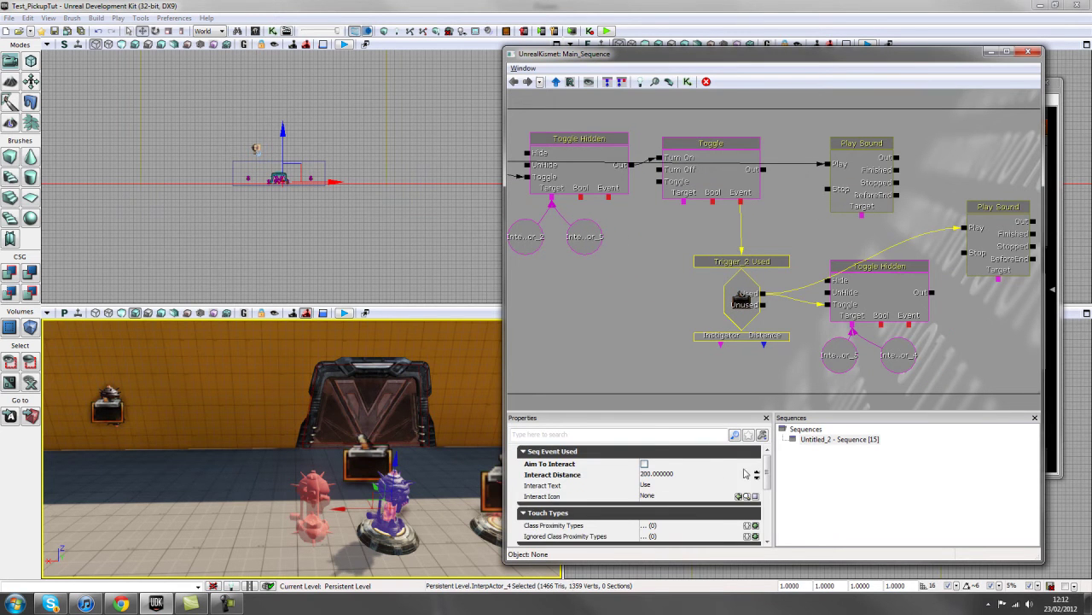
scroll(760, 474, down, 2)
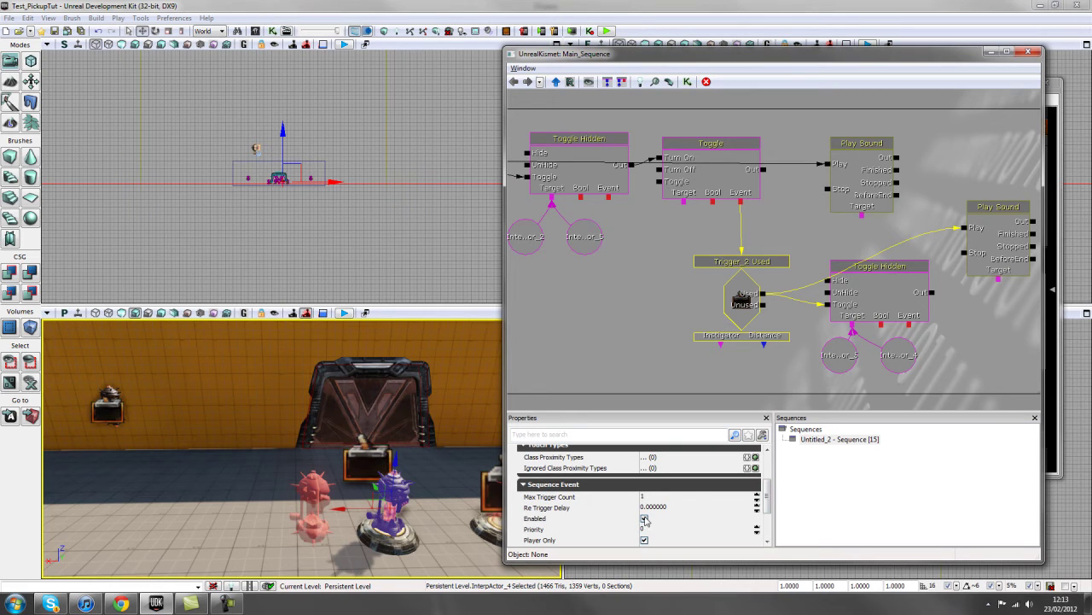
Disable the Trigger_2 Used sequence event, and locate Trigger_2 at the pedestal and Trigger_0 at the wall pickup in the level.
click(644, 518)
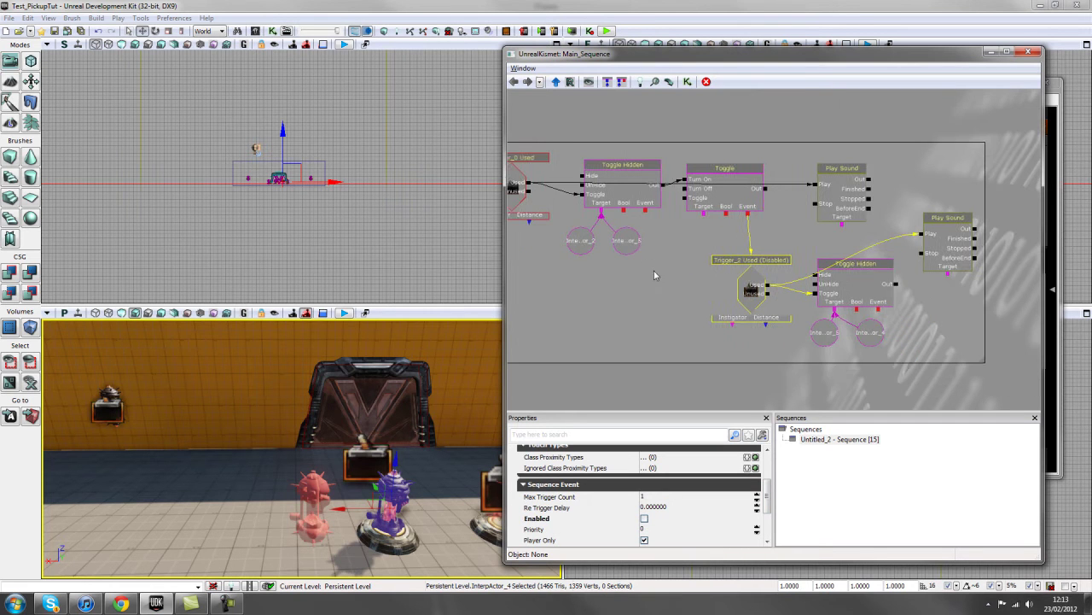
click(392, 505)
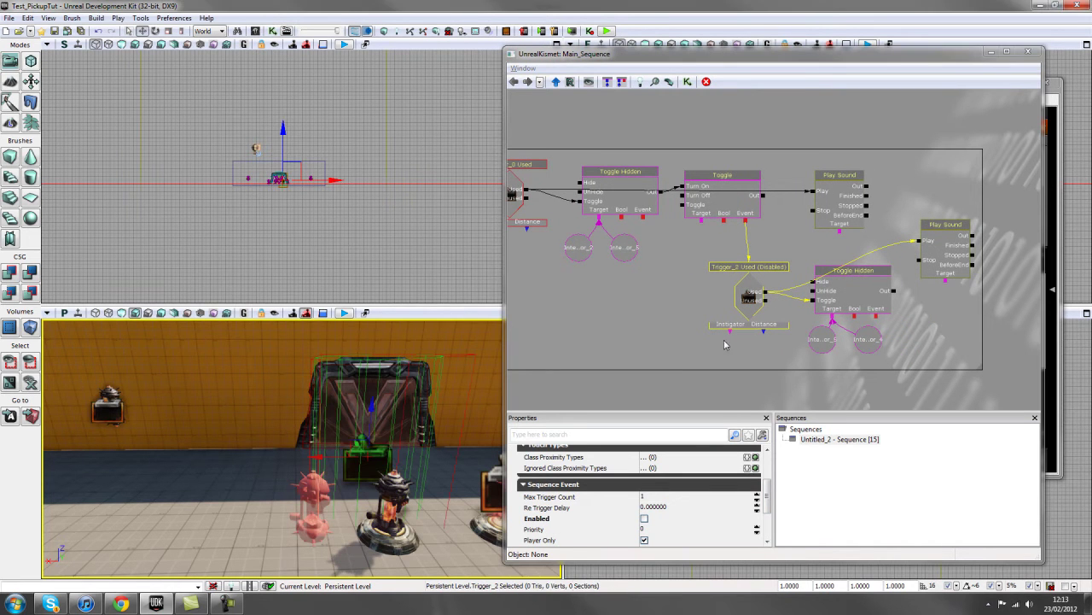
drag(253, 468, 168, 427)
click(150, 409)
drag(663, 289, 628, 286)
scroll(664, 290, up, 3)
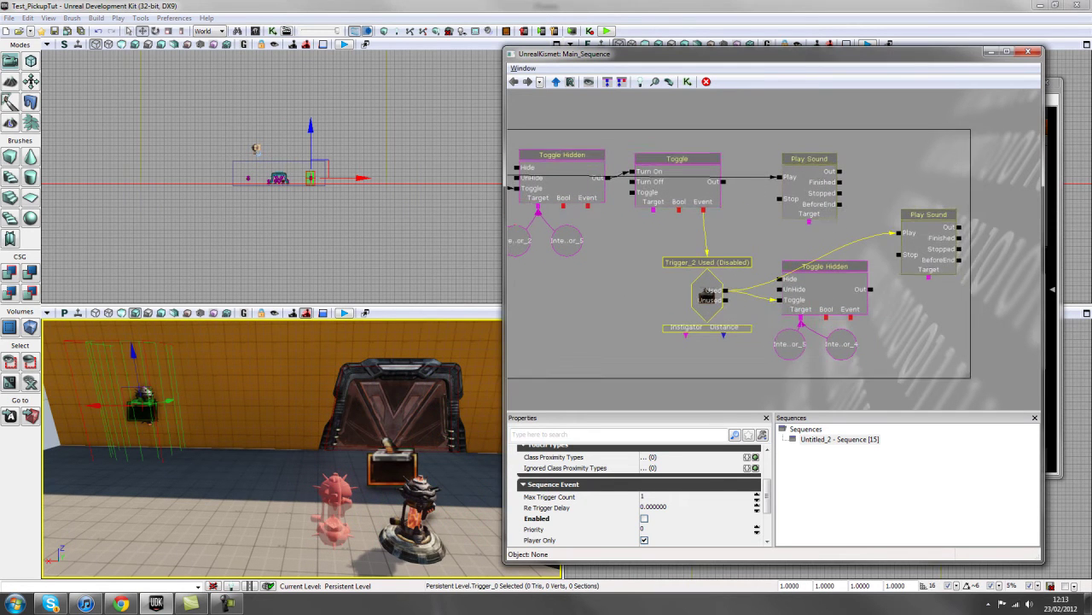
Examine the Trigger_2 Used event and its Toggle Hidden target variables, and locate the translucent pickup in the level.
click(706, 297)
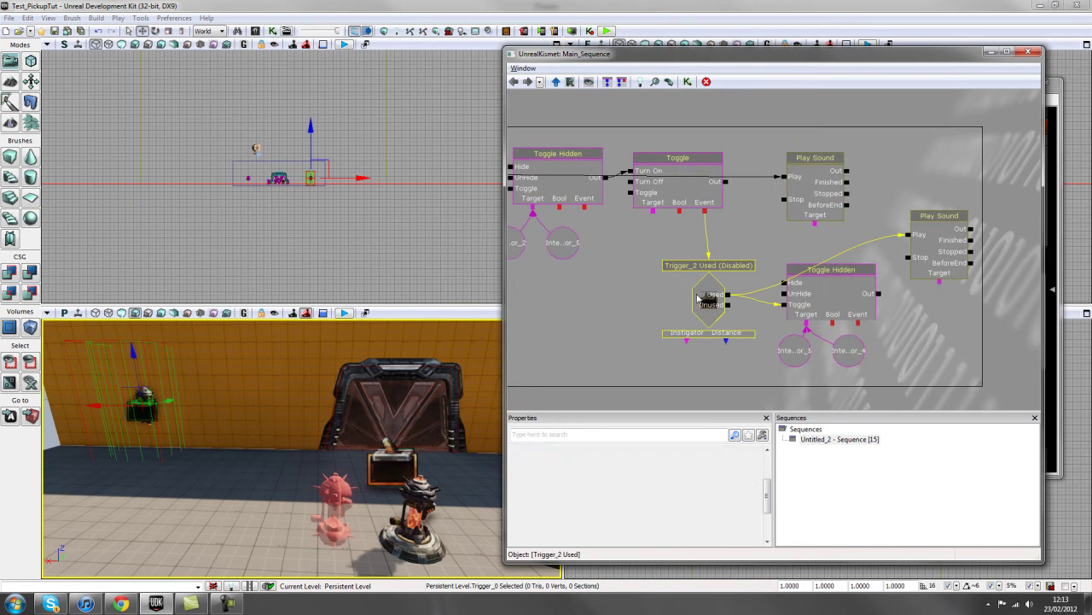
click(805, 352)
click(334, 504)
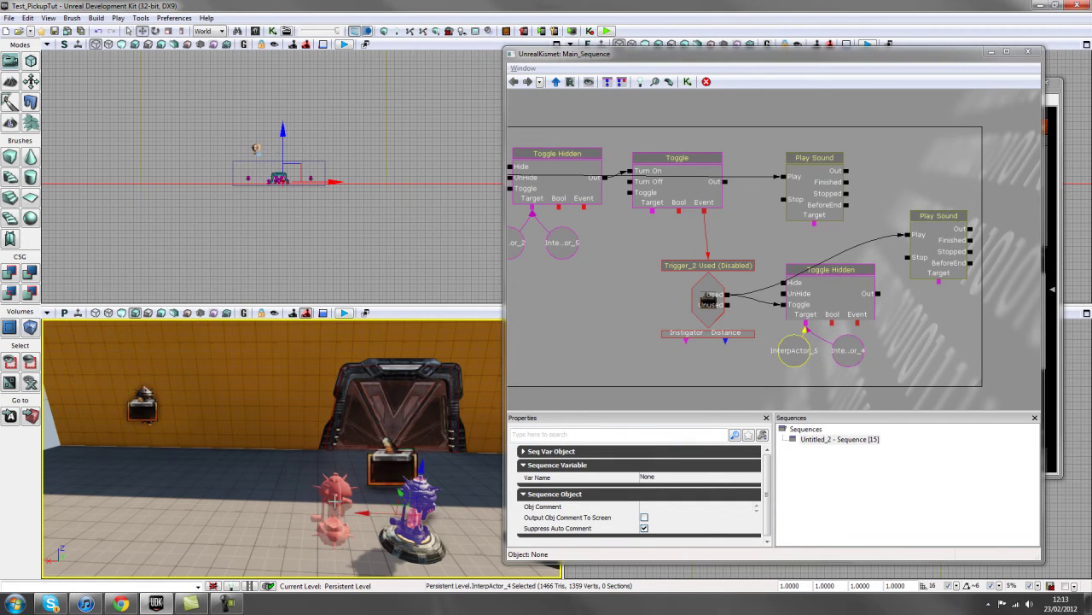
drag(782, 230, 821, 207)
click(800, 240)
Select the two Play Sound actions in turn and compare how each is linked to its trigger event.
click(943, 295)
scroll(786, 242, down, 4)
scroll(809, 218, up, 2)
click(846, 196)
drag(946, 237, 916, 255)
click(921, 253)
click(834, 215)
click(917, 248)
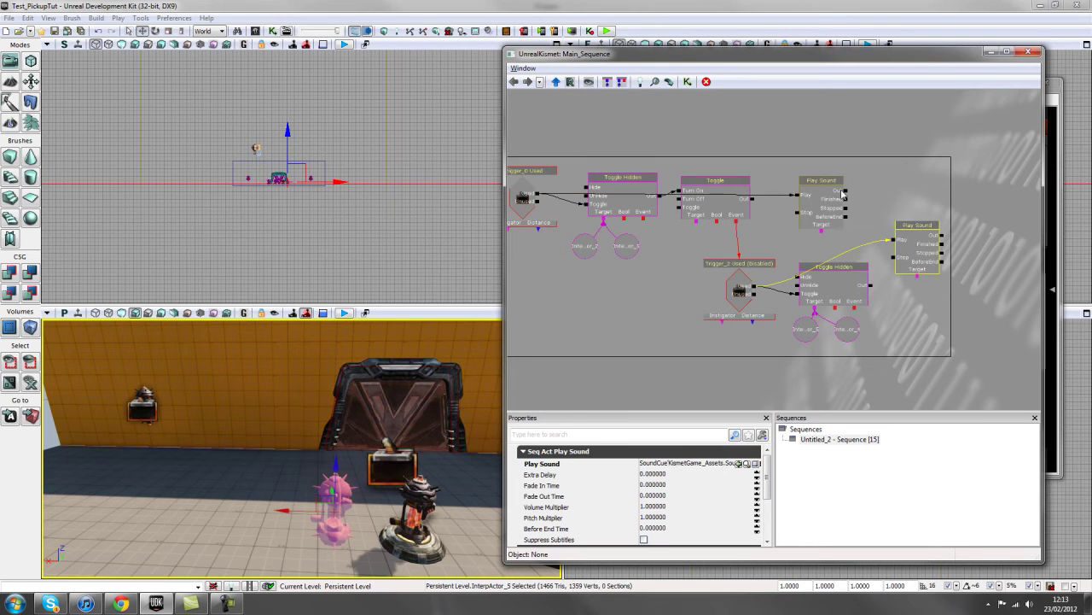
click(813, 201)
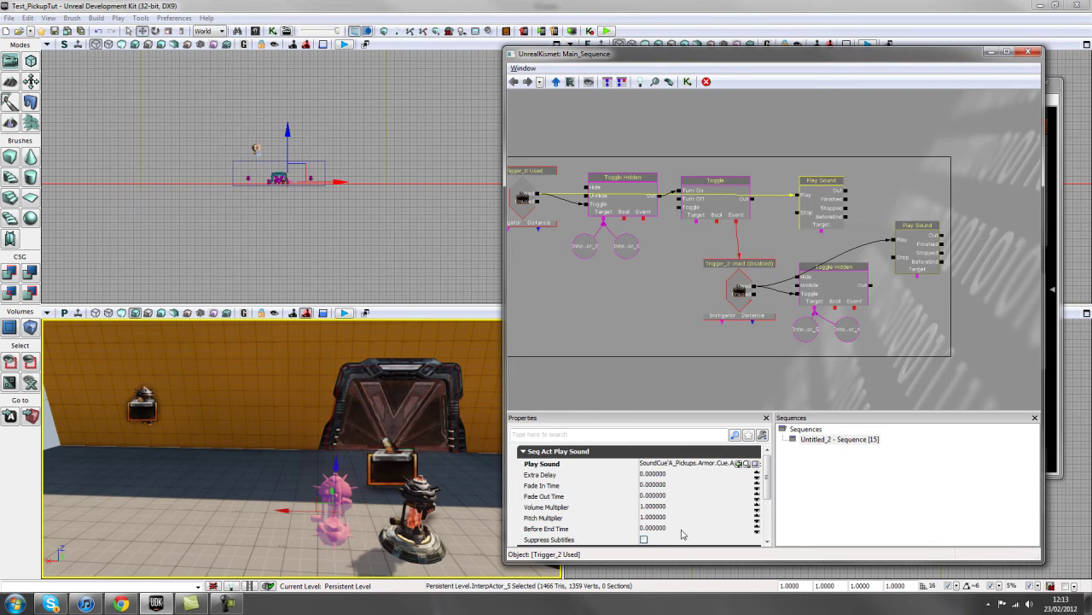
Find the first Play Sound's cue in the Content Browser, search UDKGame's Sound Cues for "pickup", browse them and close the browser.
click(748, 464)
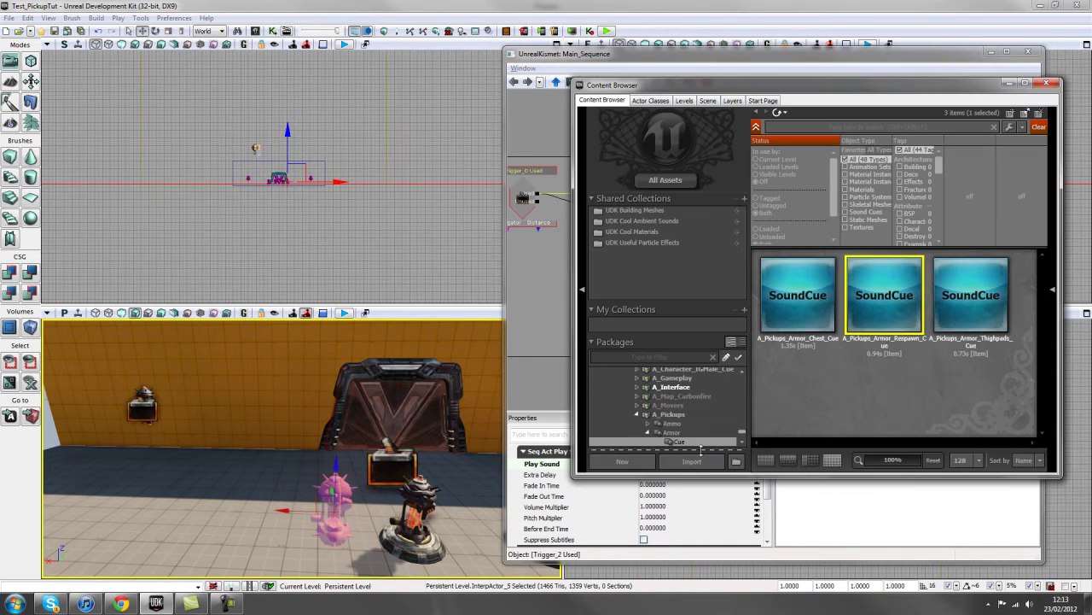
scroll(654, 397, up, 10)
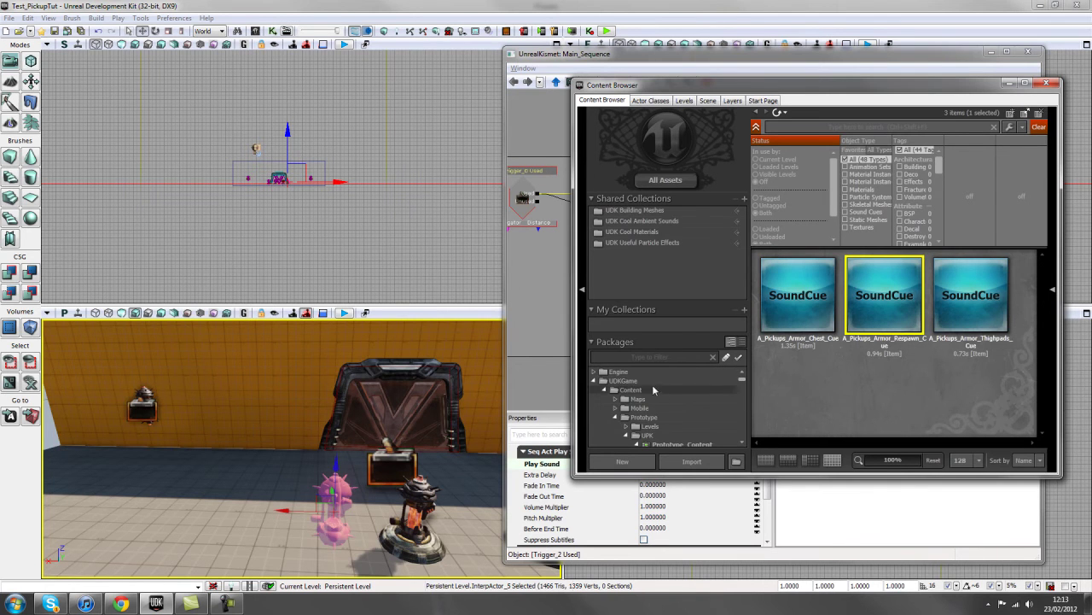
click(649, 380)
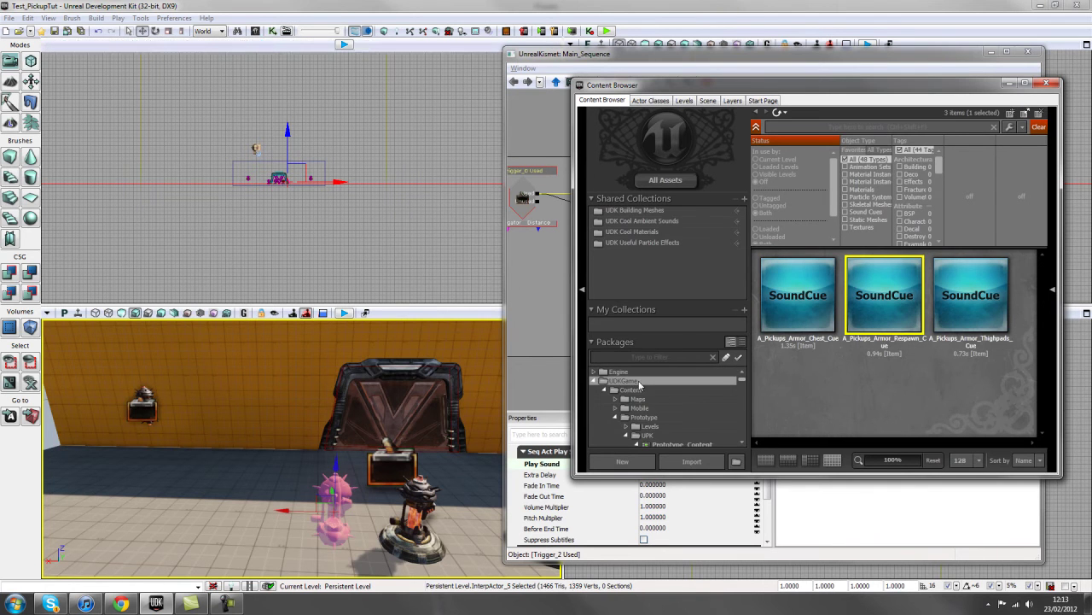
click(860, 213)
text(pickup)
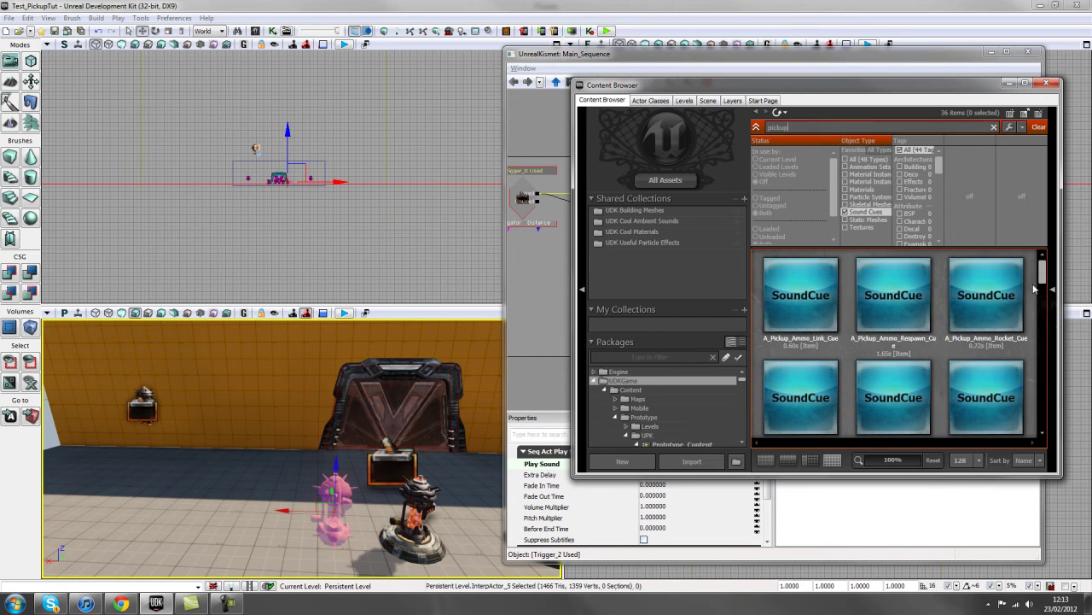
drag(1042, 267, 1042, 316)
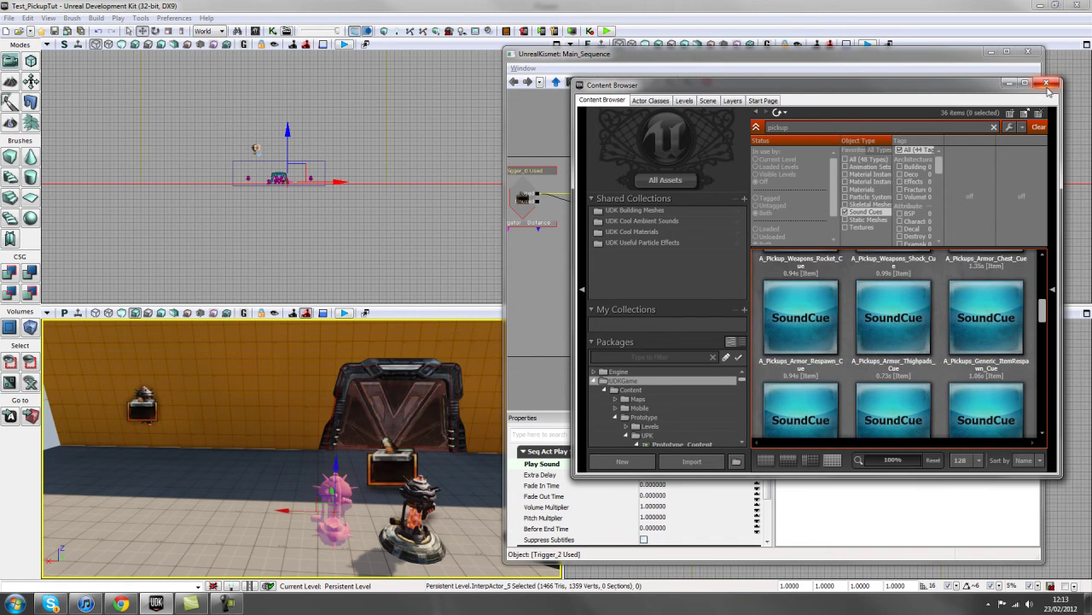
click(1046, 84)
Check the full sound cue path assigned to the first and to the second Play Sound action.
click(829, 208)
click(715, 465)
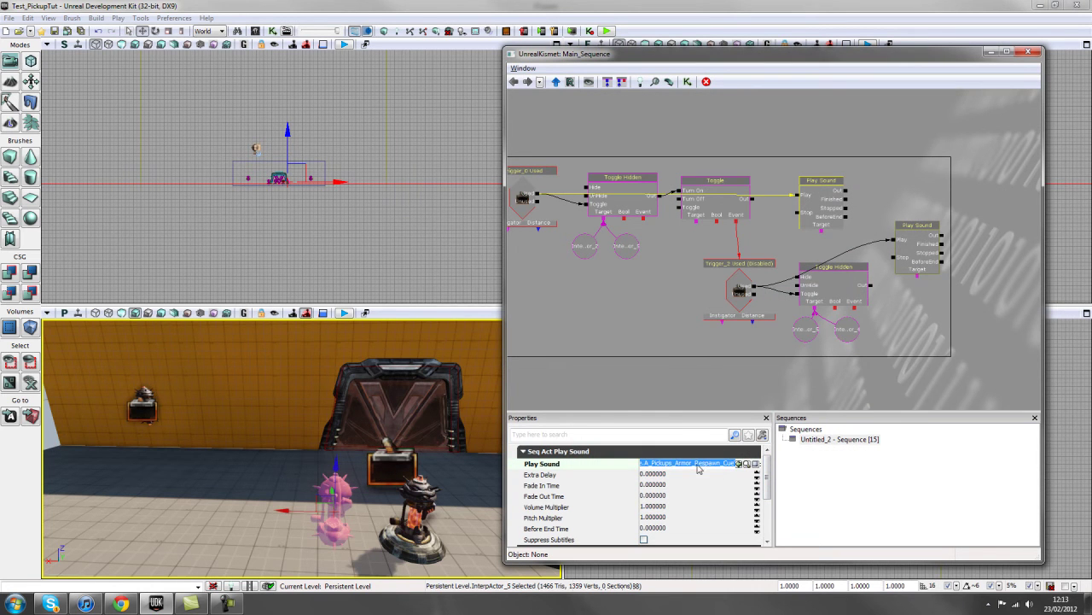
click(917, 251)
click(709, 468)
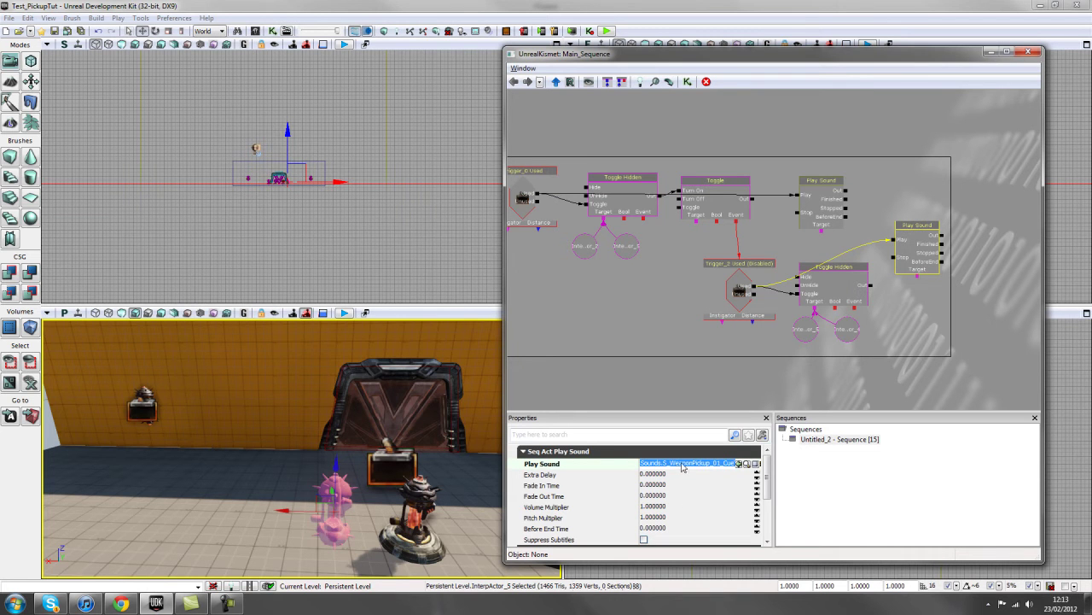
Examine the complete Key 01 sequence in Kismet and its position relative to the Matinee.
click(680, 302)
scroll(649, 354, down, 3)
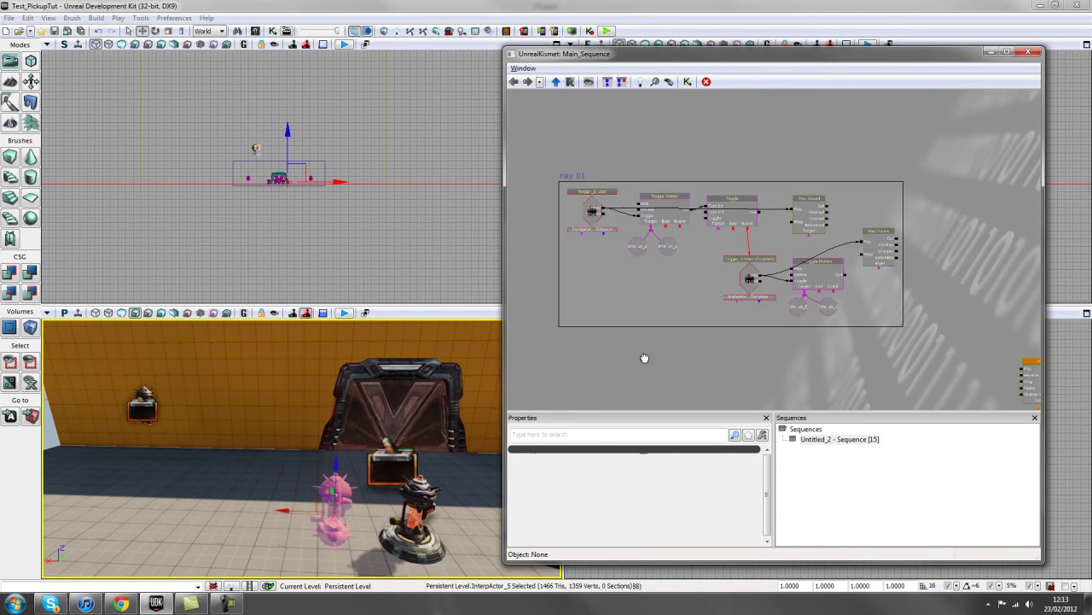
scroll(662, 340, up, 1)
scroll(684, 333, up, 1)
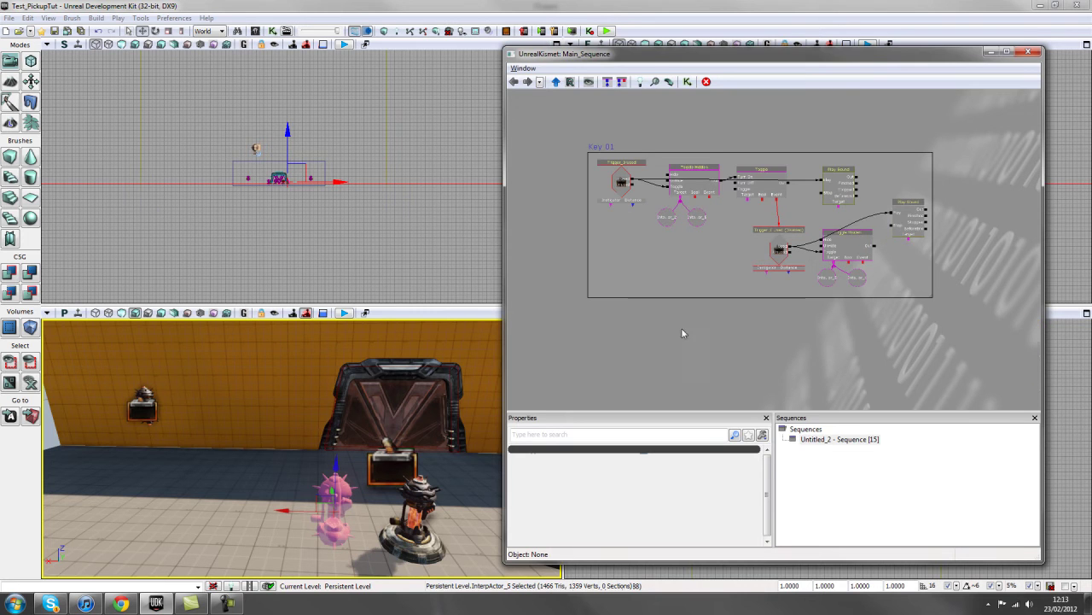
drag(652, 61, 646, 58)
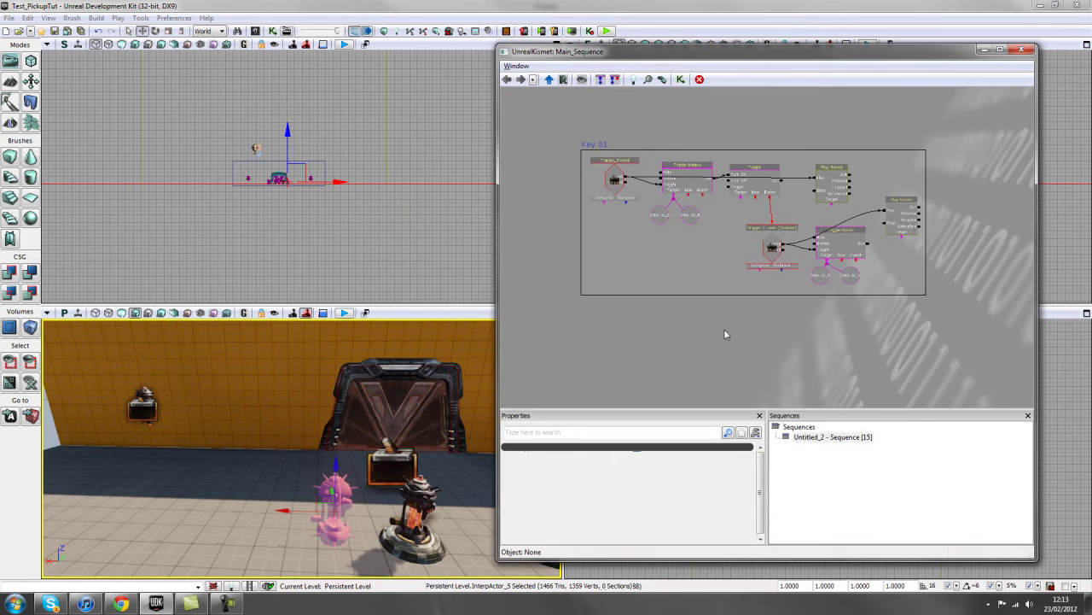
scroll(724, 329, down, 3)
drag(703, 317, 669, 295)
scroll(631, 269, up, 2)
Locate the two pedestals and the door between the pickups in the level.
drag(397, 457, 362, 481)
click(361, 505)
click(239, 512)
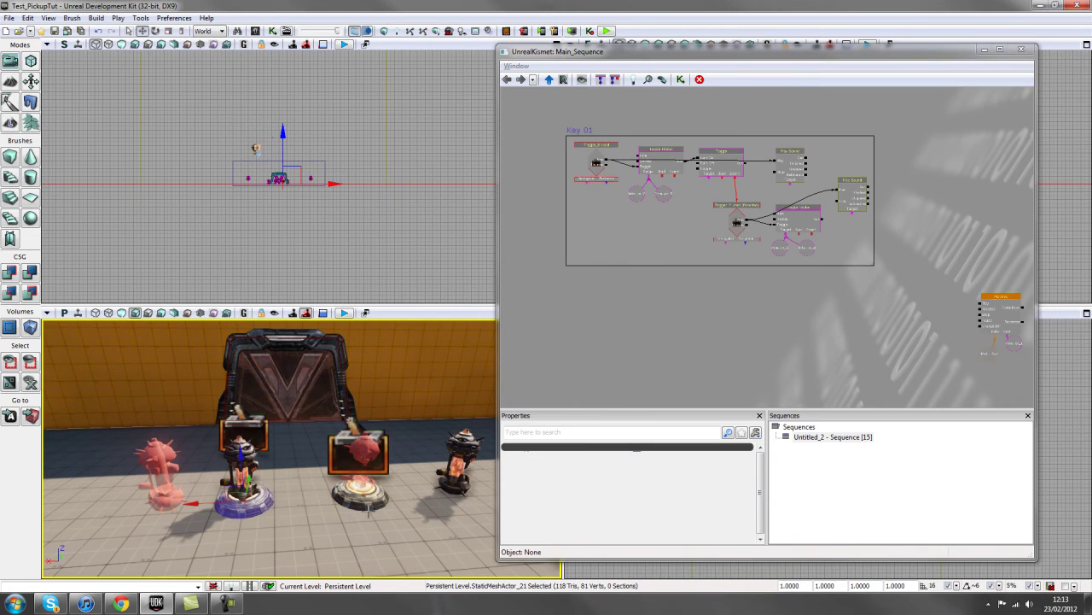
drag(360, 538, 376, 525)
click(299, 408)
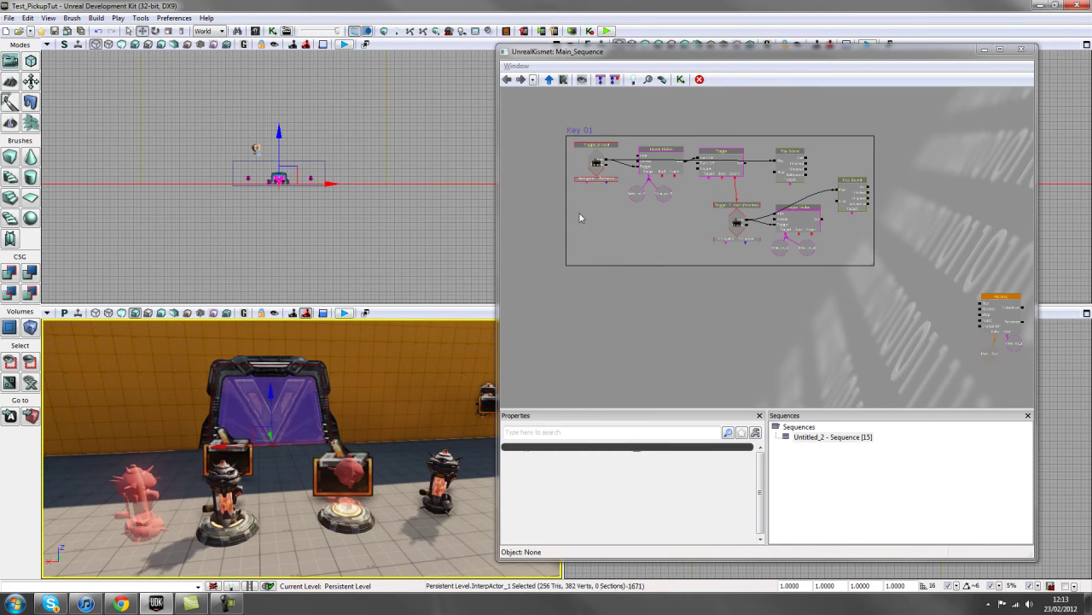
click(606, 315)
scroll(609, 316, up, 3)
scroll(625, 320, up, 2)
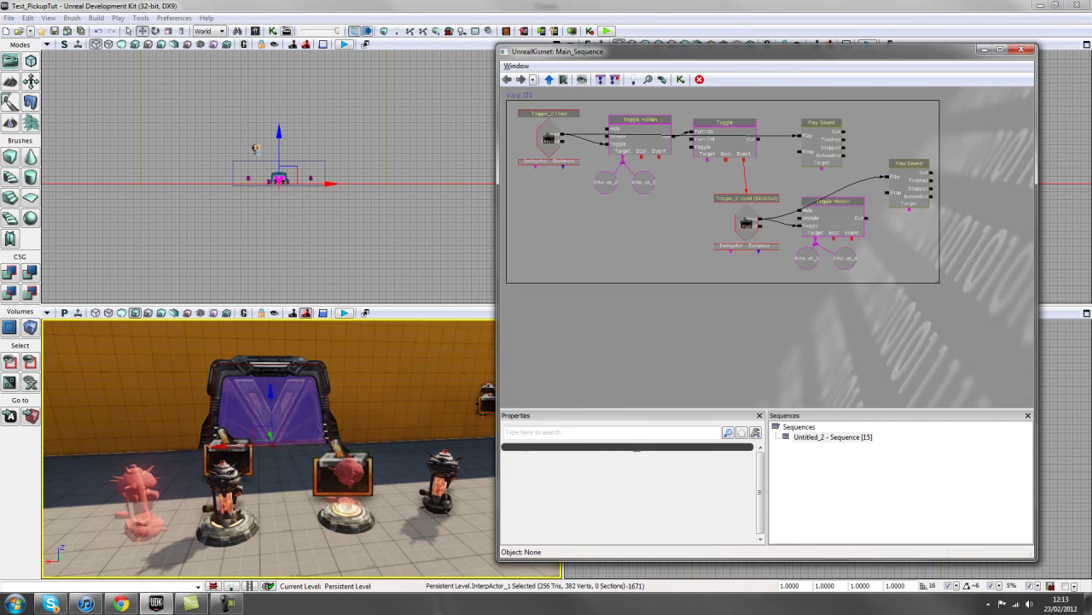
scroll(632, 321, up, 2)
right_click(645, 318)
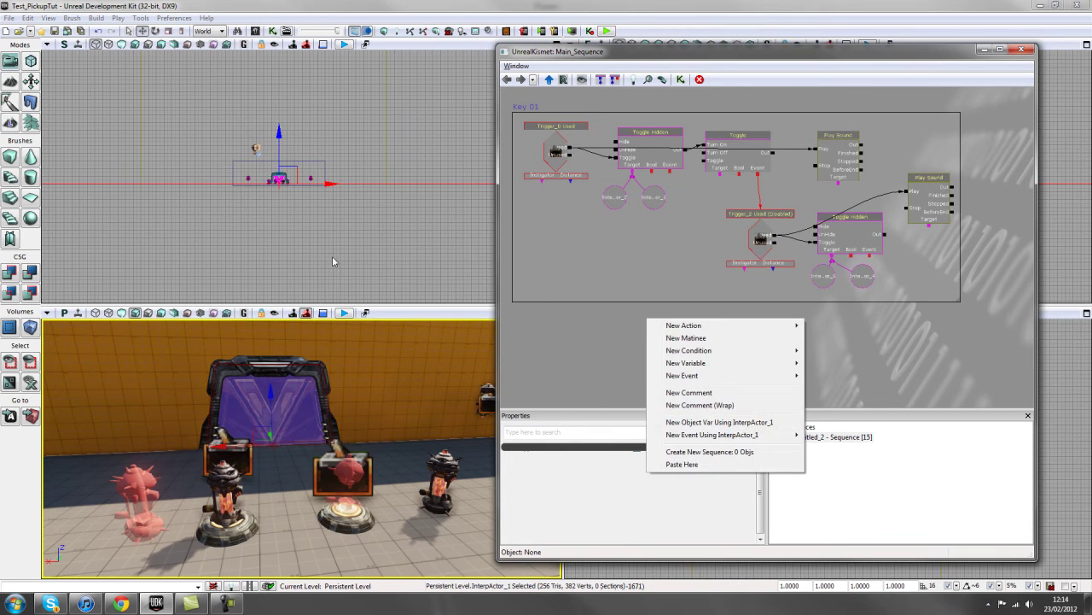
click(332, 256)
key(Escape)
right_drag(341, 465, 517, 373)
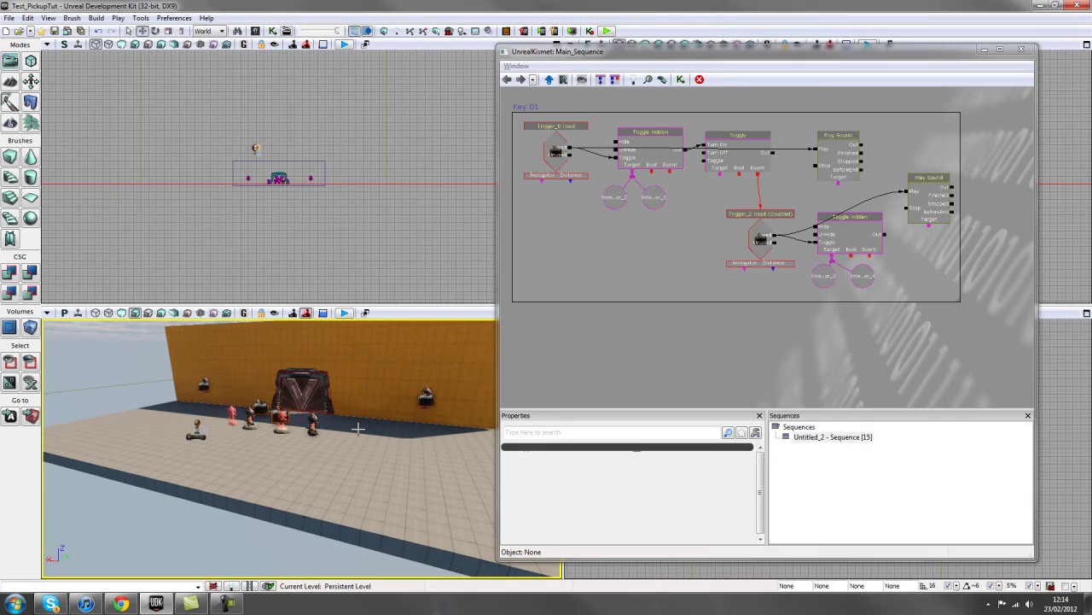
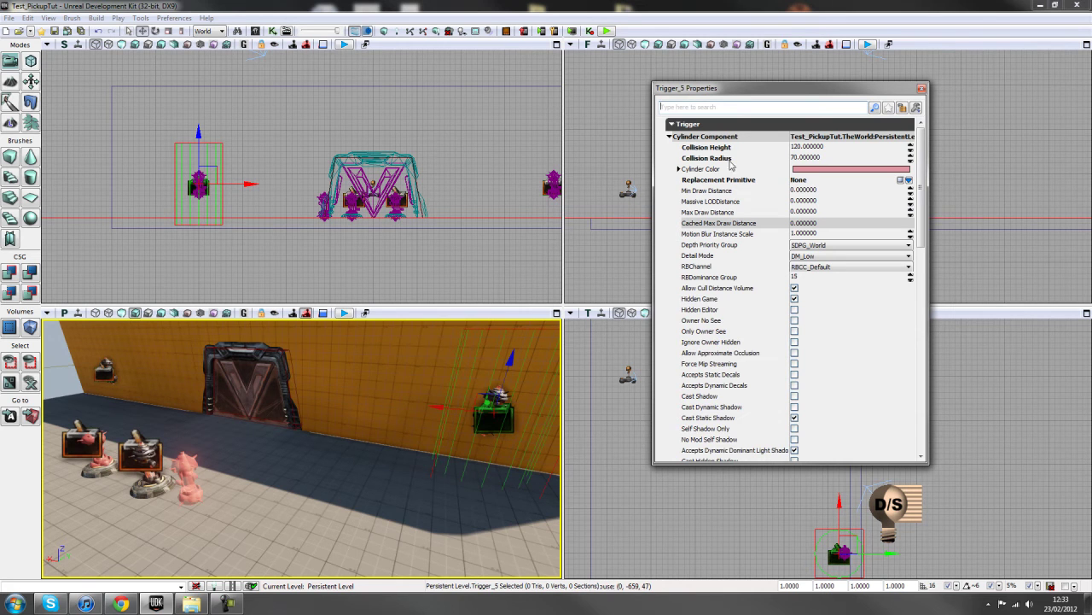
Close Trigger_5's properties, and inspect the translucent pickup's material override in the Rendering settings of its Static Mesh Component.
click(922, 88)
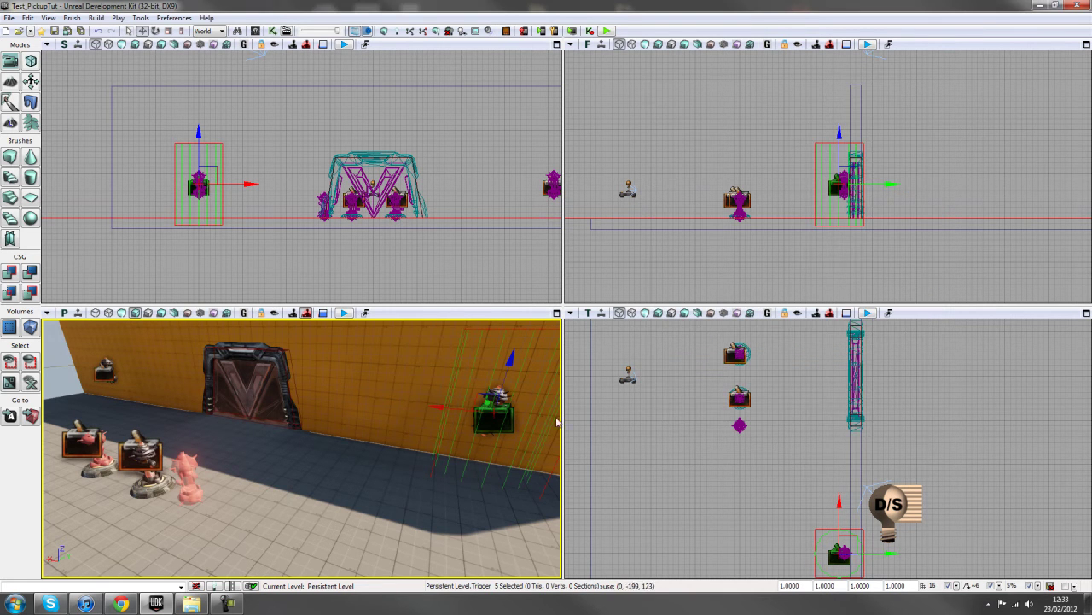
click(191, 465)
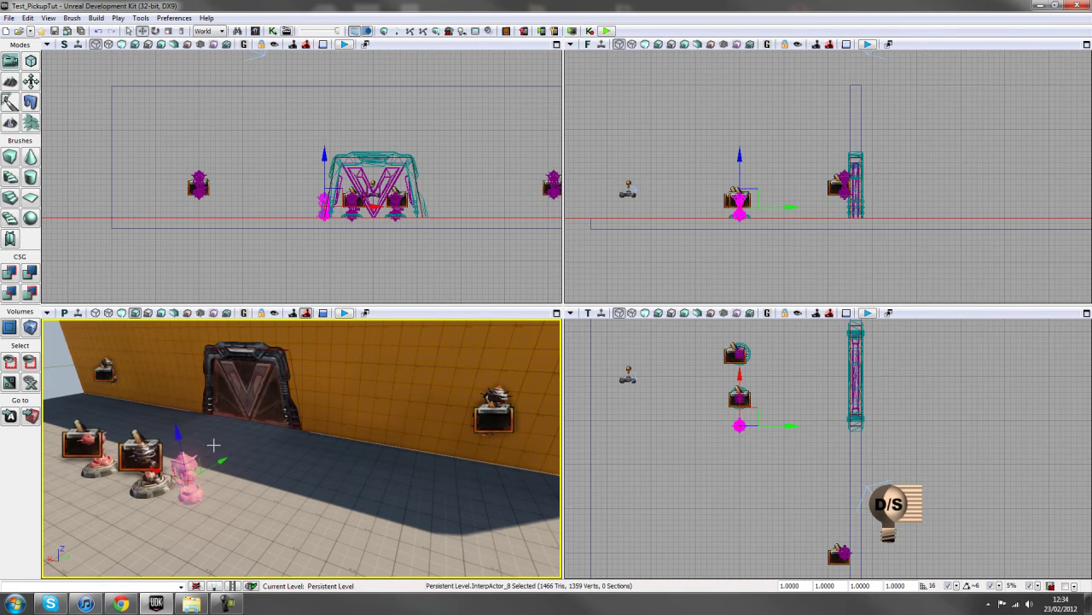
key(F4)
click(670, 138)
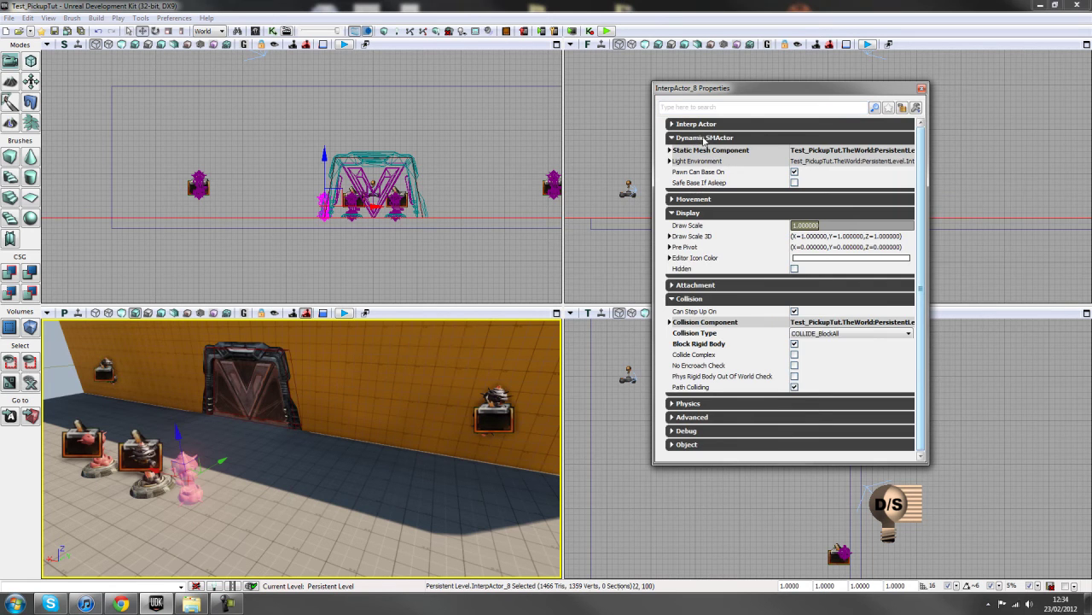
double_click(699, 151)
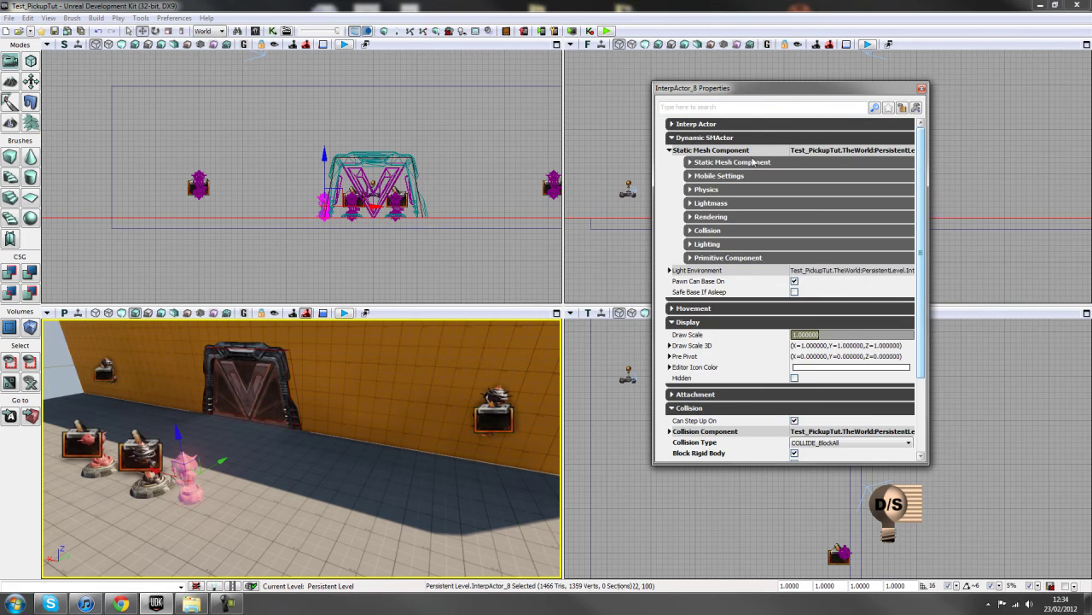
click(710, 217)
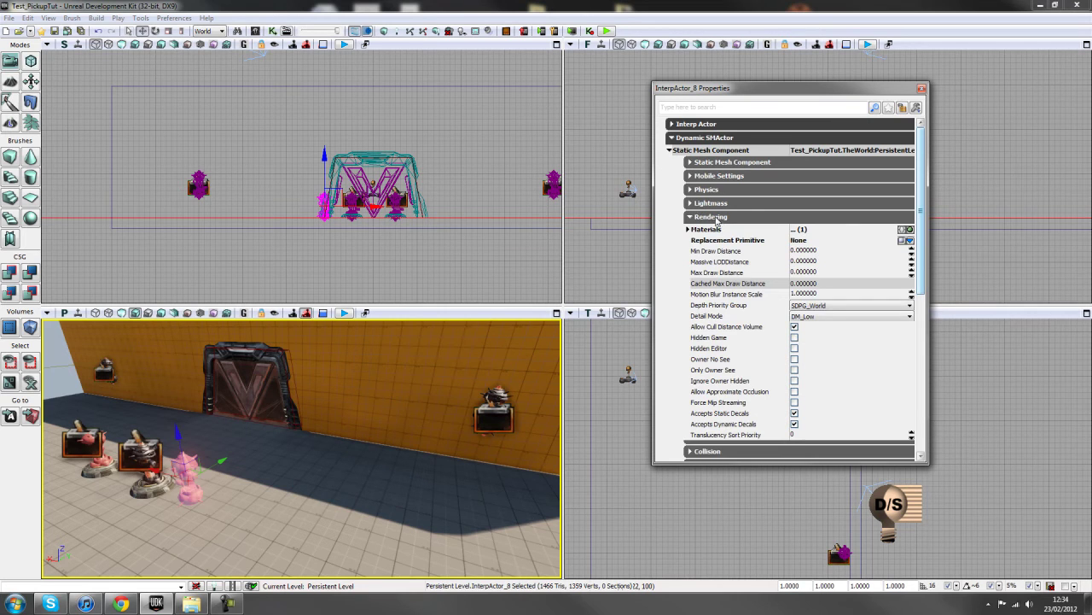
double_click(704, 234)
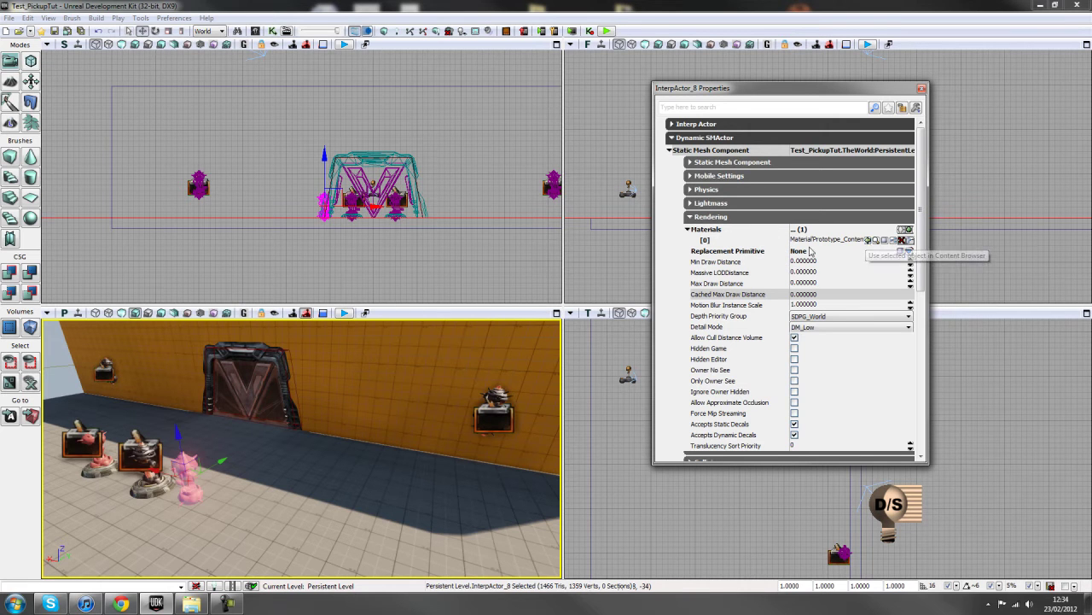
click(922, 89)
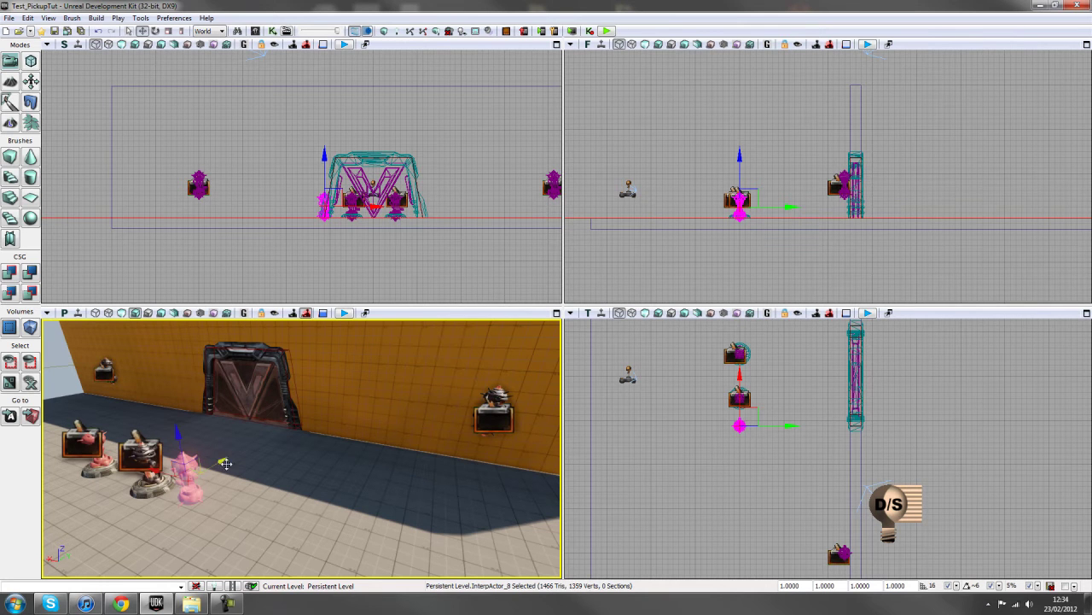
Open the wall pickup's properties, select the translucent and pedestal pickups together instead, and enable their Hidden display option.
double_click(493, 395)
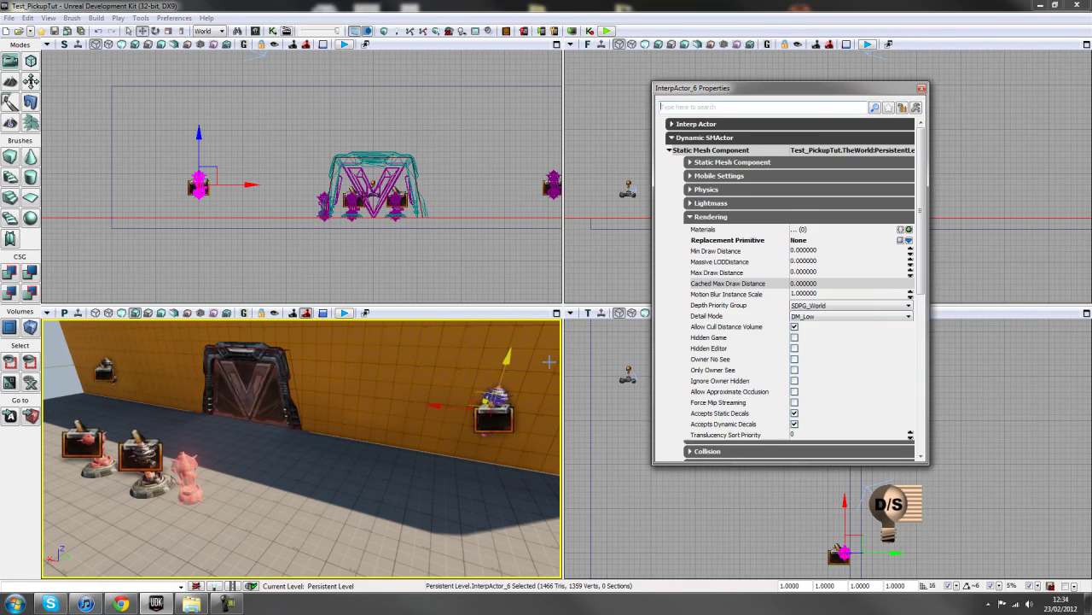
click(702, 218)
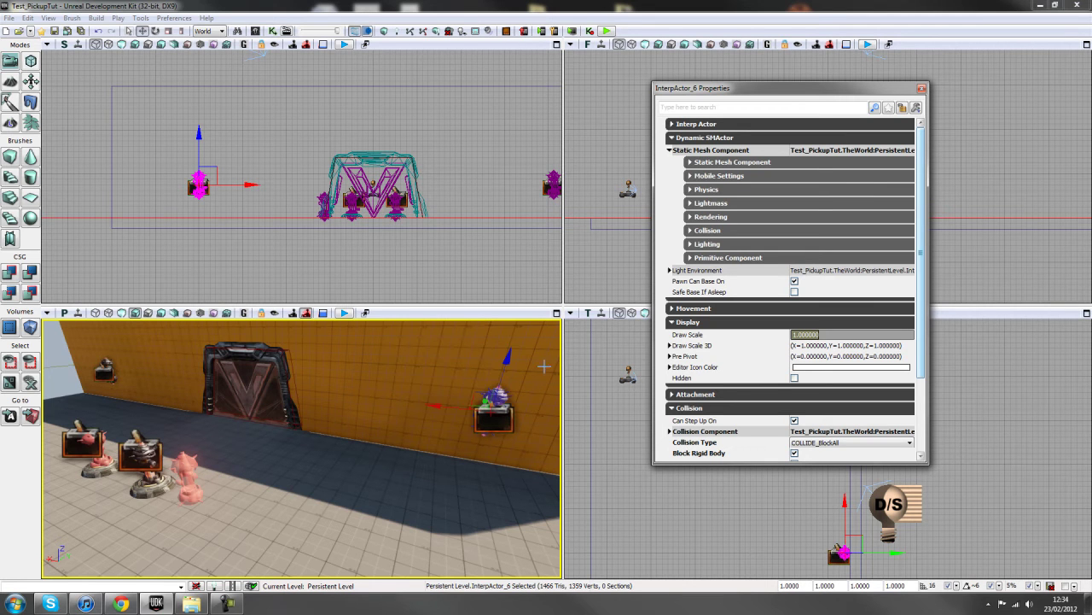
click(185, 461)
ctrl+click(142, 452)
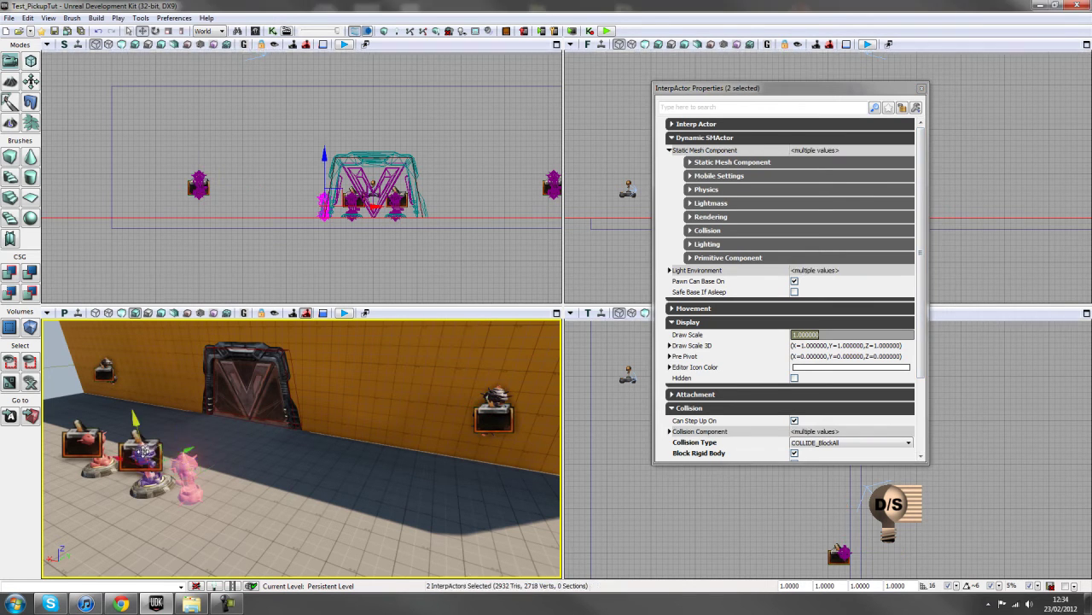
drag(275, 496, 299, 452)
right_drag(298, 452, 291, 427)
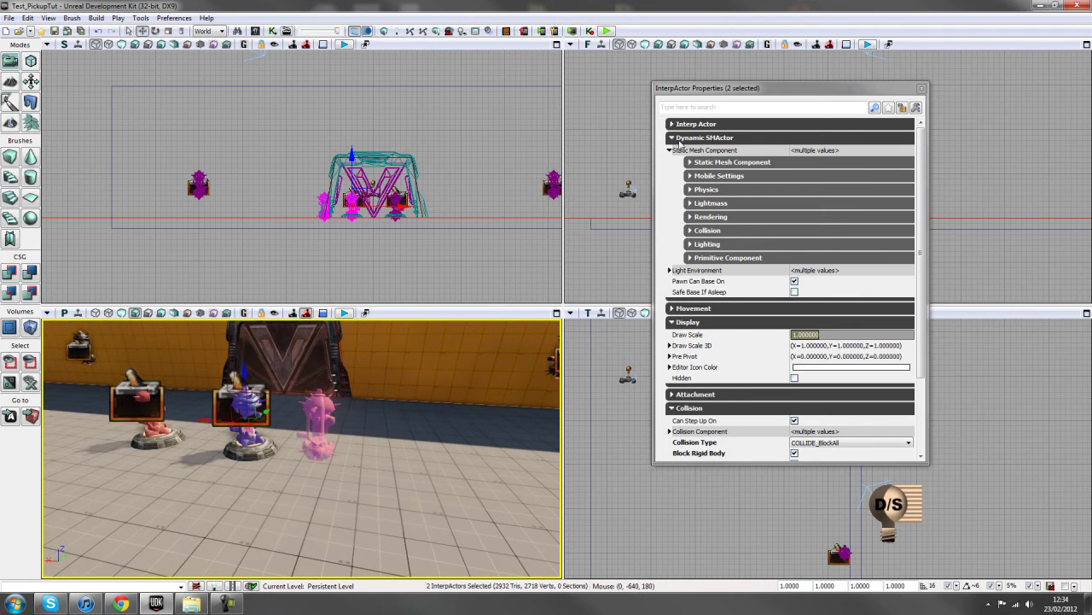
click(795, 377)
right_drag(401, 485, 401, 484)
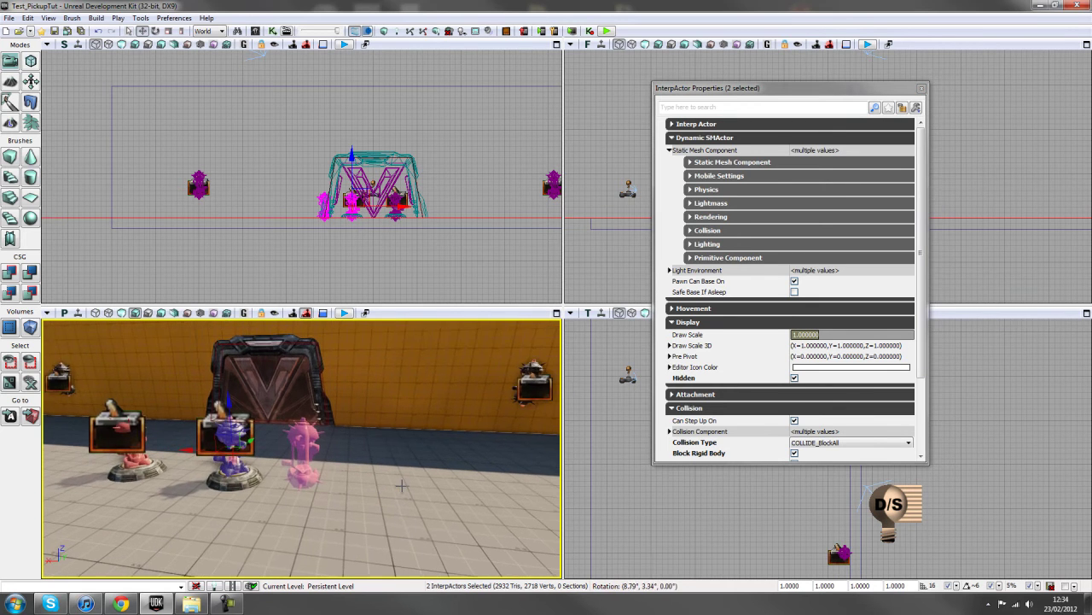
Check the pedestals, door and wall pickups with the hidden pickups and editor icons not displayed, and close the pickups' properties.
drag(402, 485, 402, 512)
right_drag(402, 486, 402, 448)
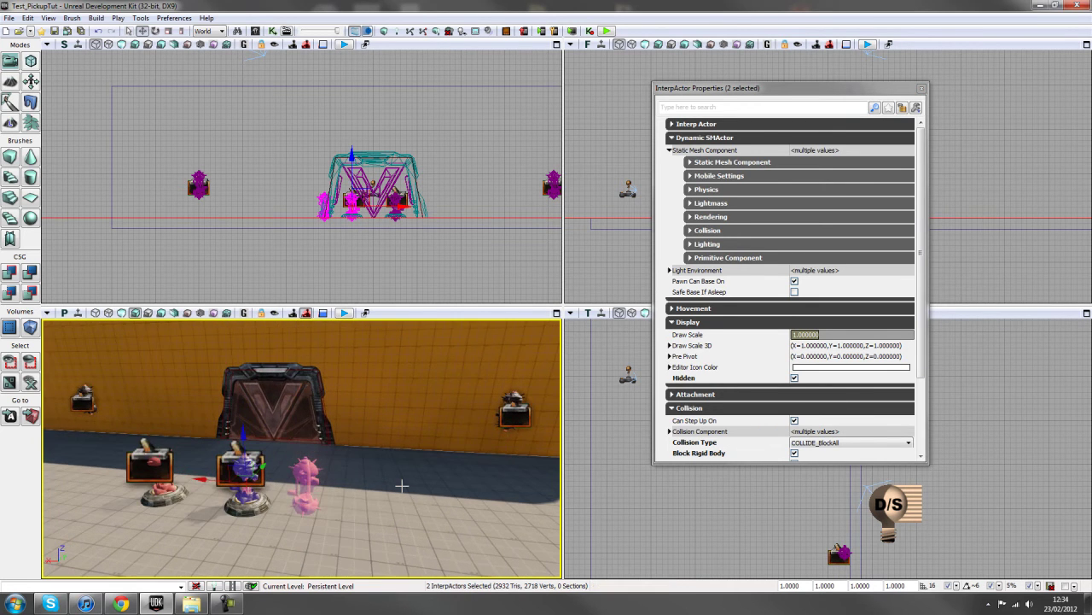
key(g)
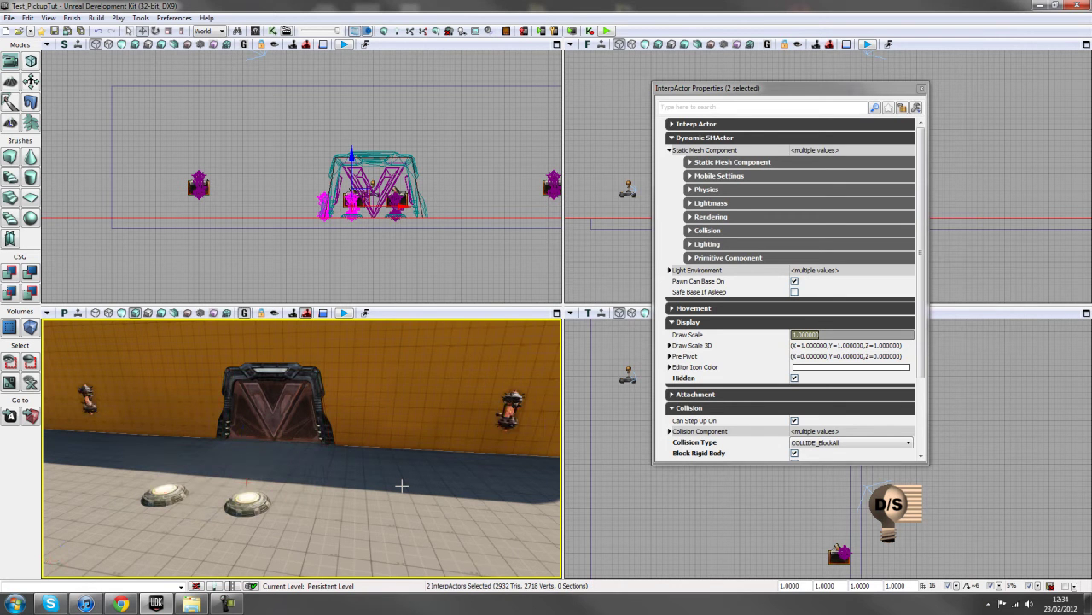
right_drag(327, 478, 219, 455)
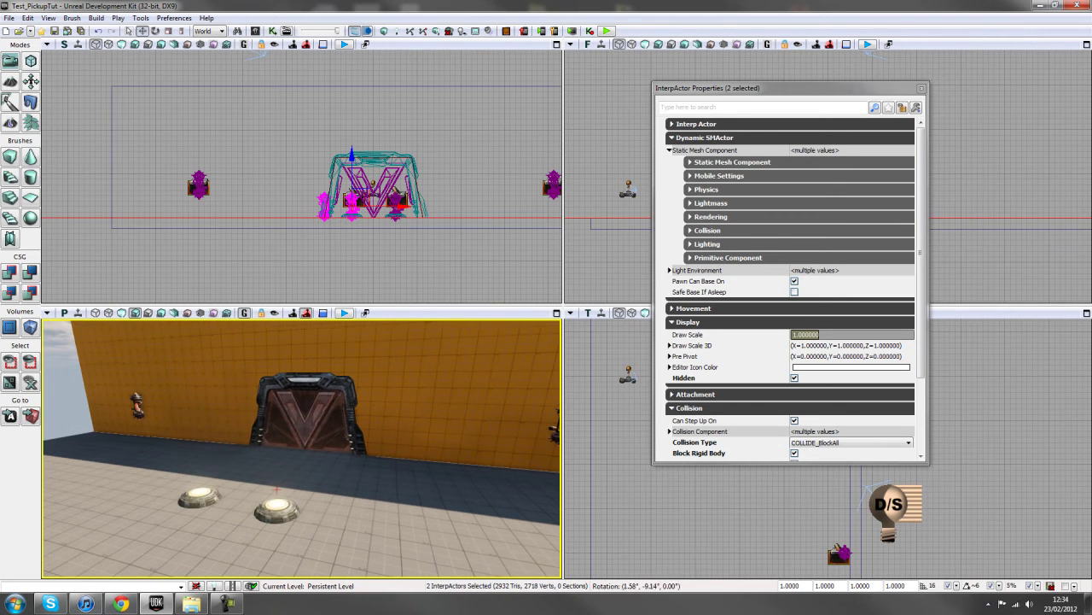
key(g)
right_drag(316, 517, 366, 449)
click(921, 88)
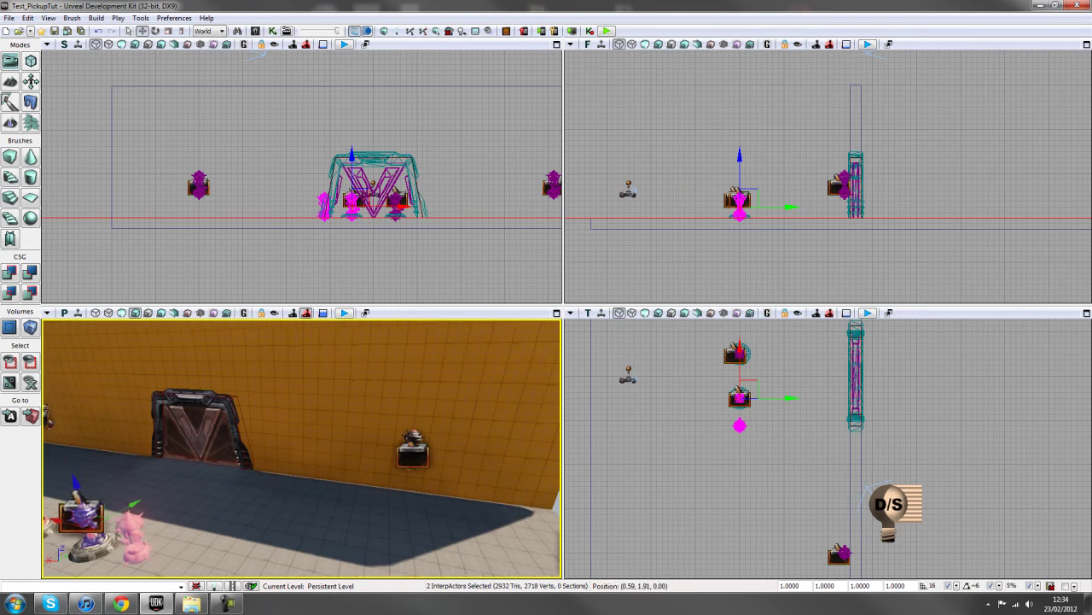
Open Kismet and create a Used event from Trigger_5 at the wall pickup, in empty space outside the existing sequence.
click(272, 31)
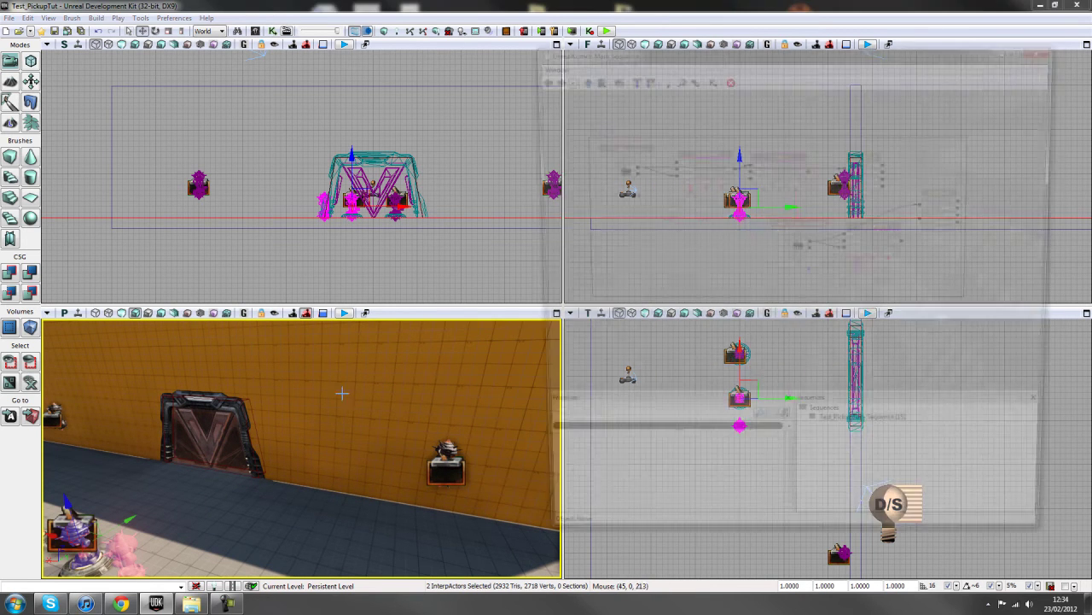
drag(639, 330, 678, 165)
drag(354, 510, 401, 487)
right_drag(341, 461, 341, 529)
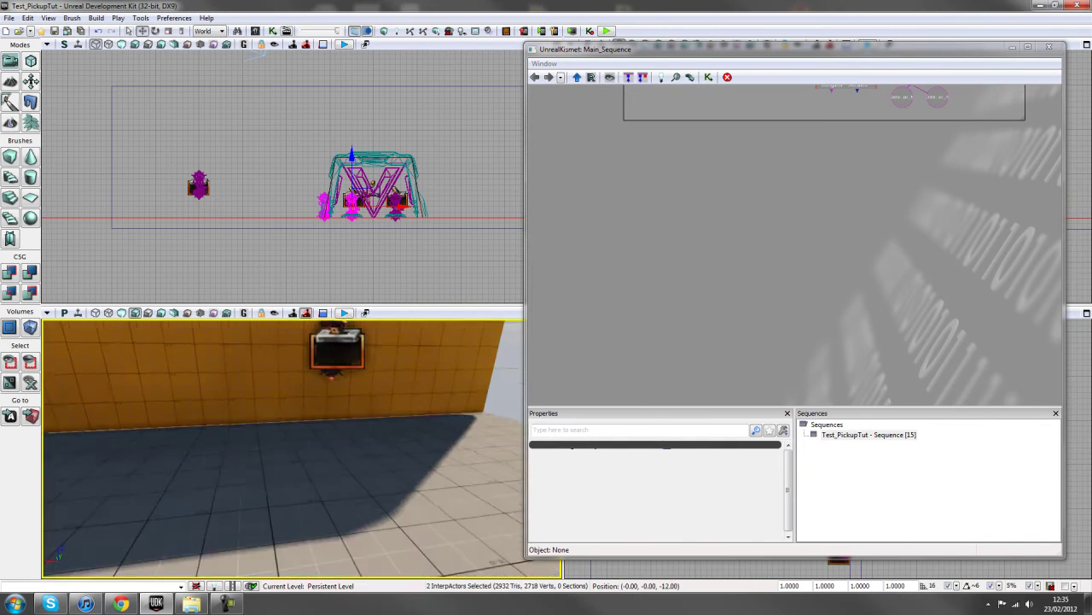
drag(341, 503, 341, 410)
right_drag(341, 478, 342, 393)
drag(362, 392, 329, 485)
click(285, 479)
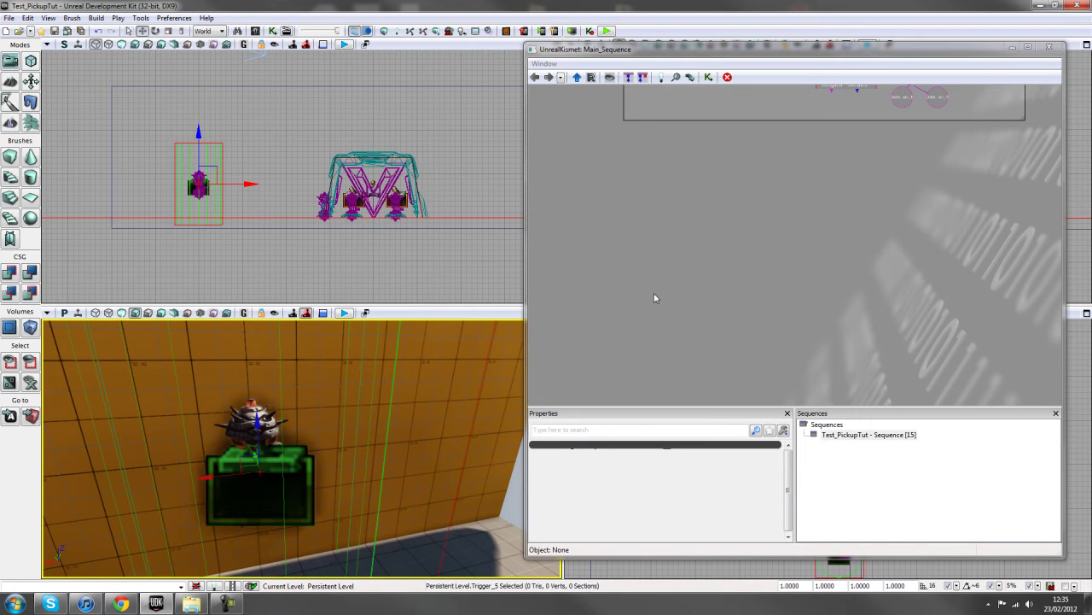
right_click(674, 211)
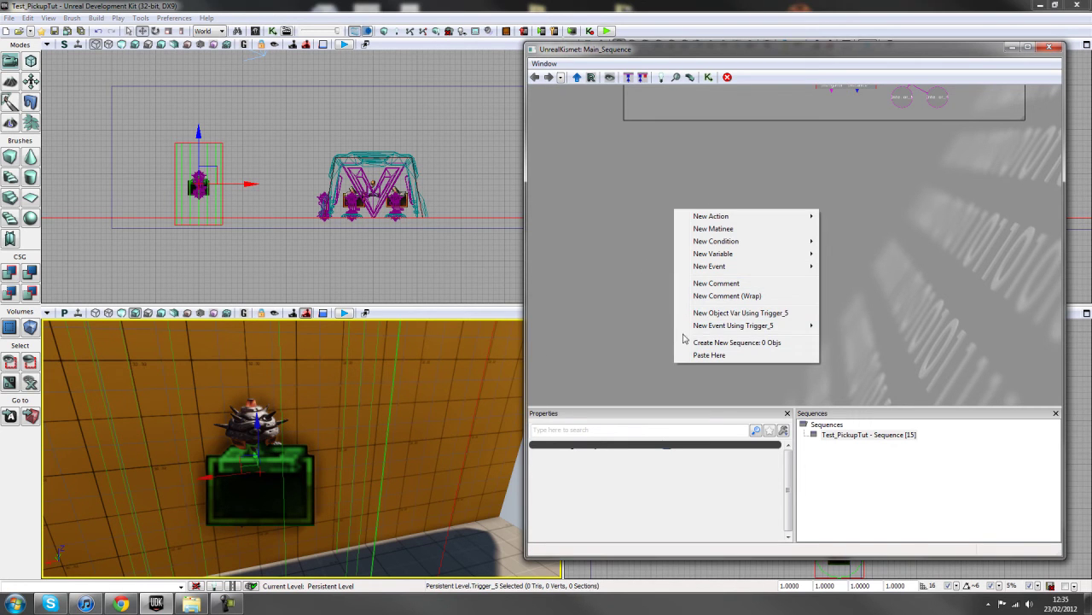
mouse_move(774, 328)
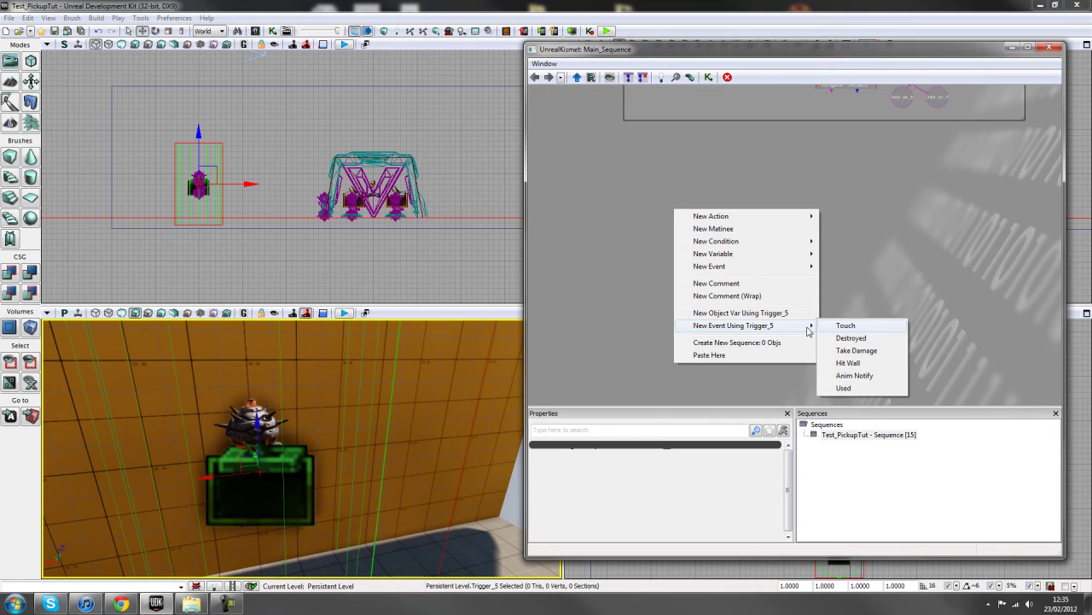
click(844, 387)
scroll(697, 300, up, 2)
drag(698, 300, 778, 281)
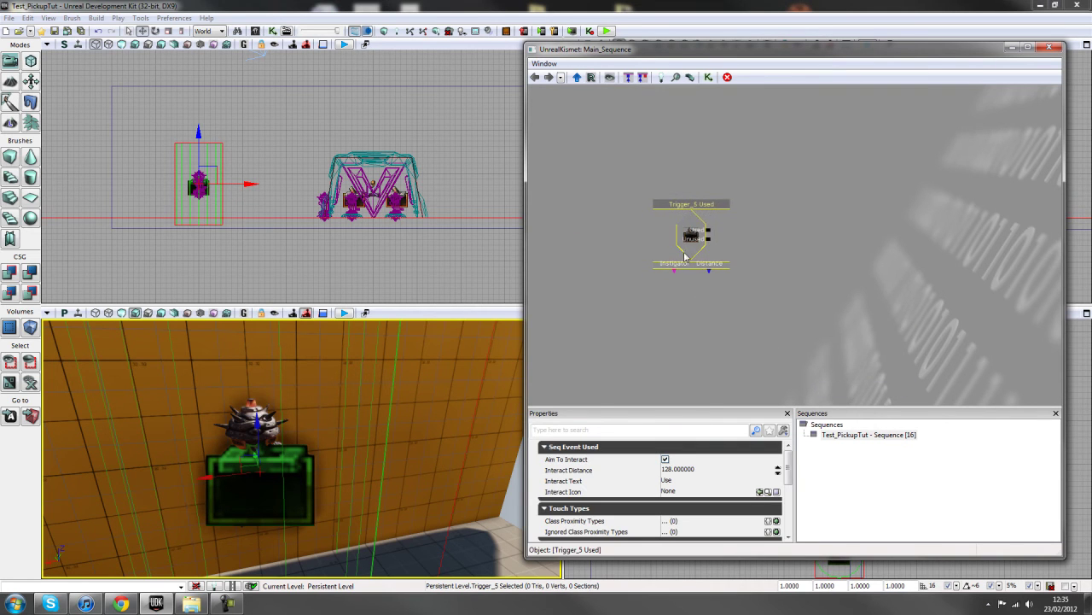
Disable Aim To Interact on the Trigger_5 Used event and set its Interact Distance to 200.
click(665, 460)
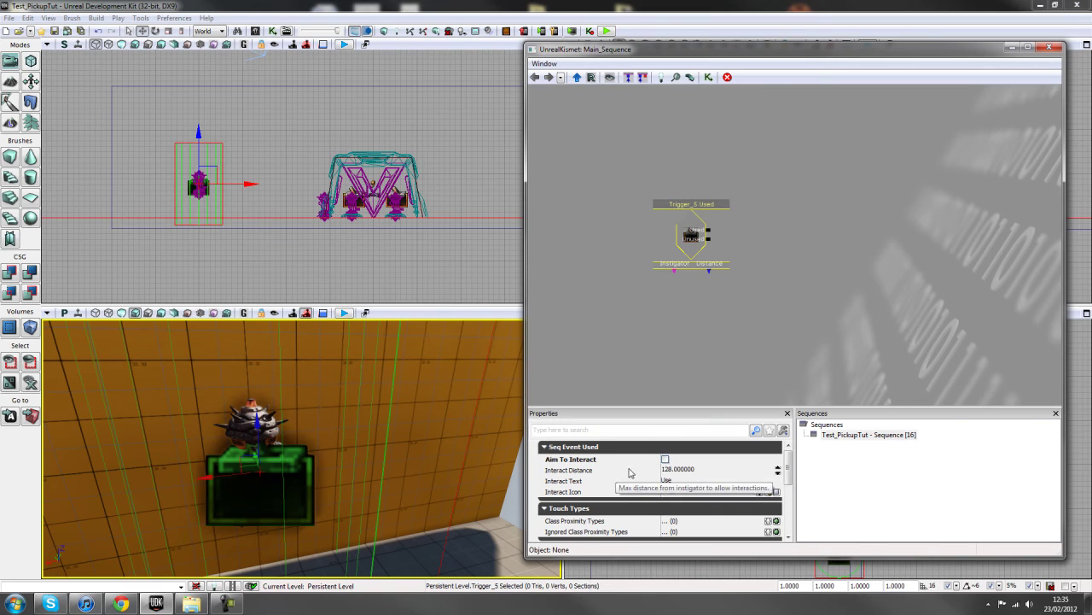
click(681, 469)
text(200)
key(Return)
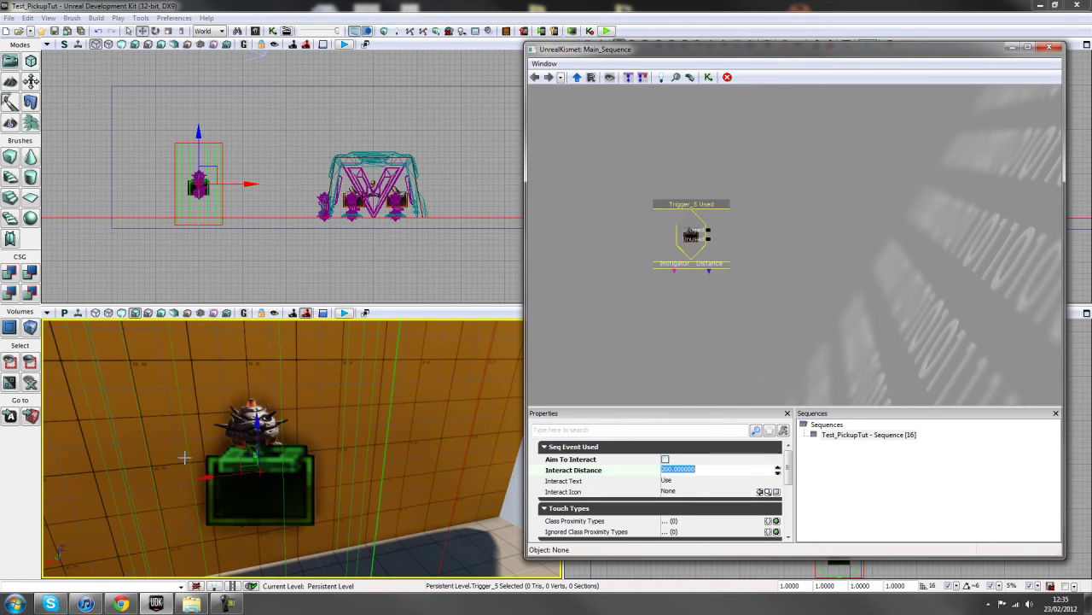
Add two Toggle actions in a row after the Trigger_5 Used event.
drag(752, 270, 730, 279)
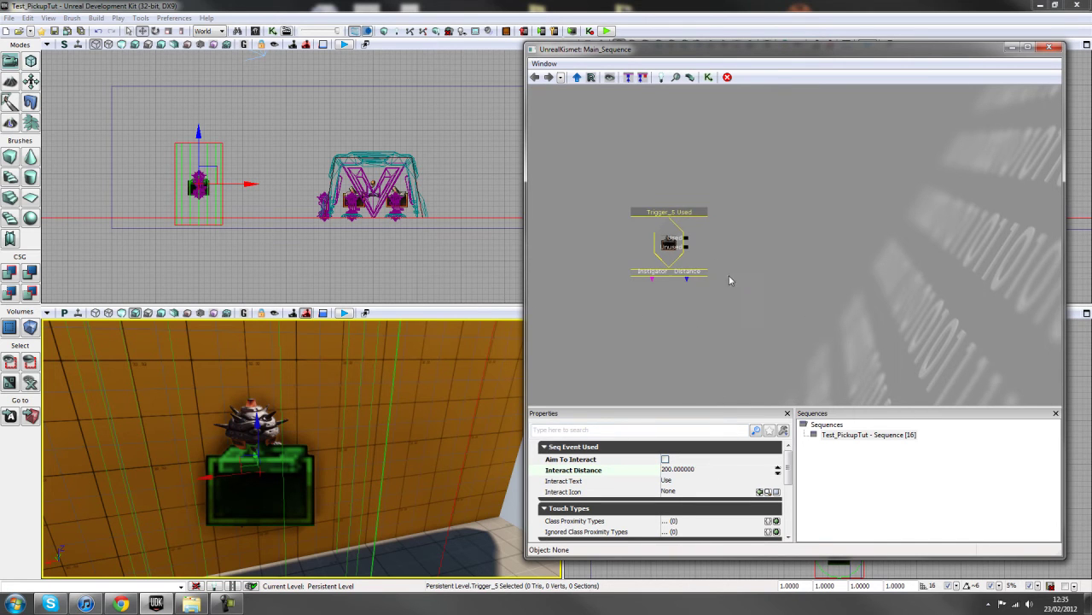
right_click(739, 218)
mouse_move(848, 214)
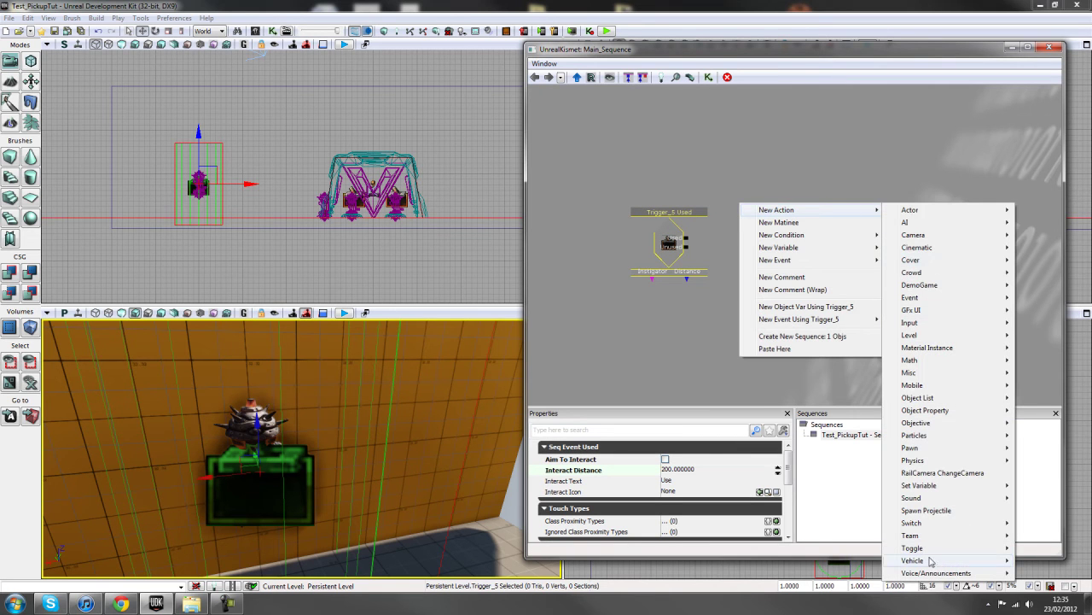
mouse_move(932, 549)
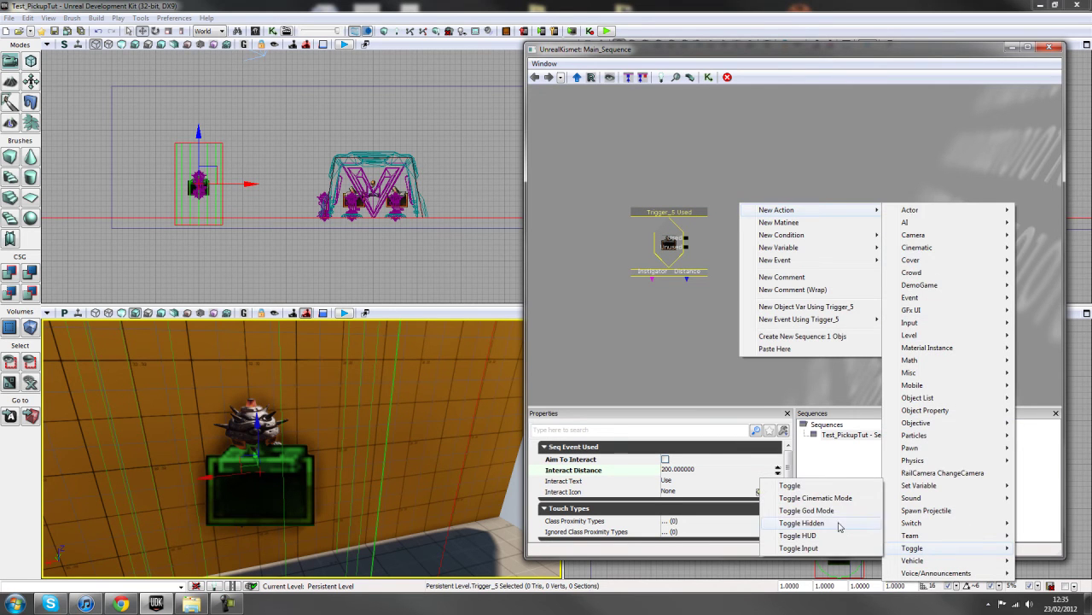
click(803, 485)
click(752, 290)
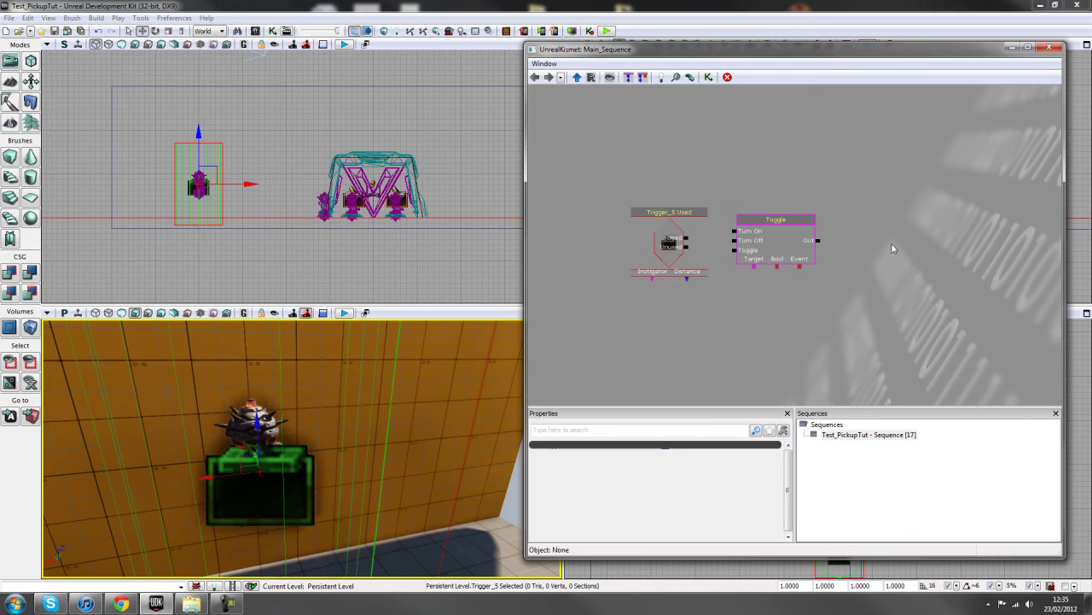
key(t)
click(845, 217)
ctrl+drag(869, 248, 880, 245)
scroll(791, 258, up, 2)
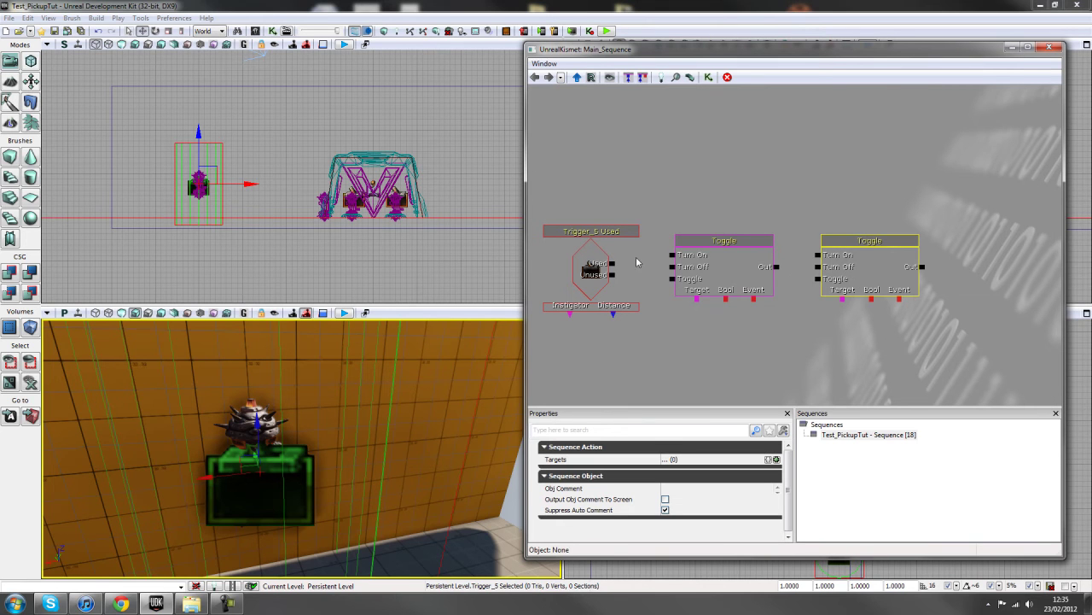
Replace the Toggle action nearest the Trigger_5 Used event with a Toggle Hidden action, aligned between the event and the remaining Toggle.
click(698, 271)
key(Delete)
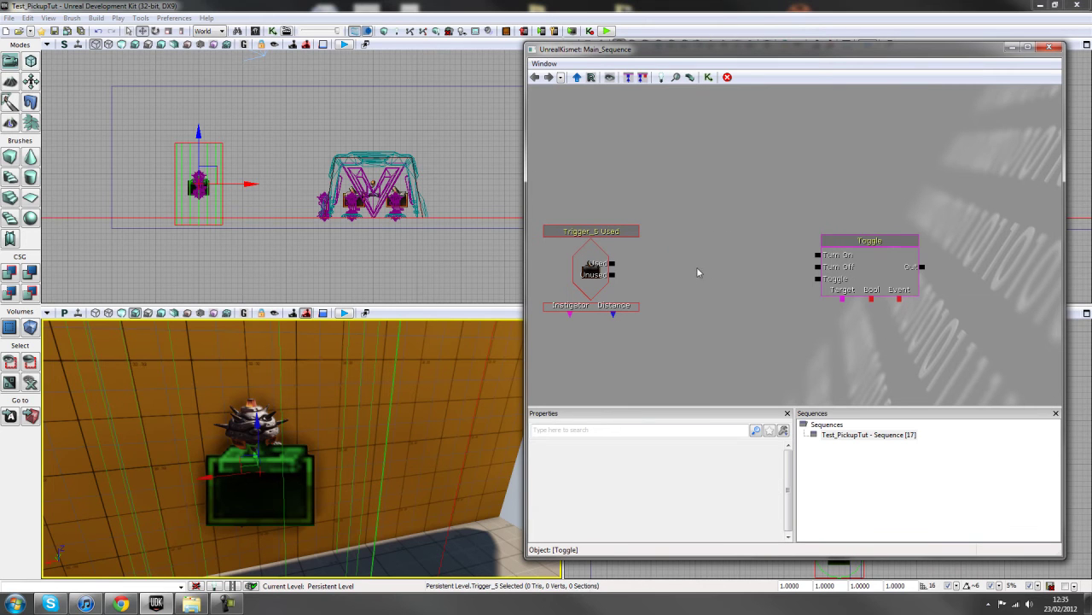
right_click(688, 225)
mouse_move(730, 232)
mouse_move(868, 569)
click(1007, 543)
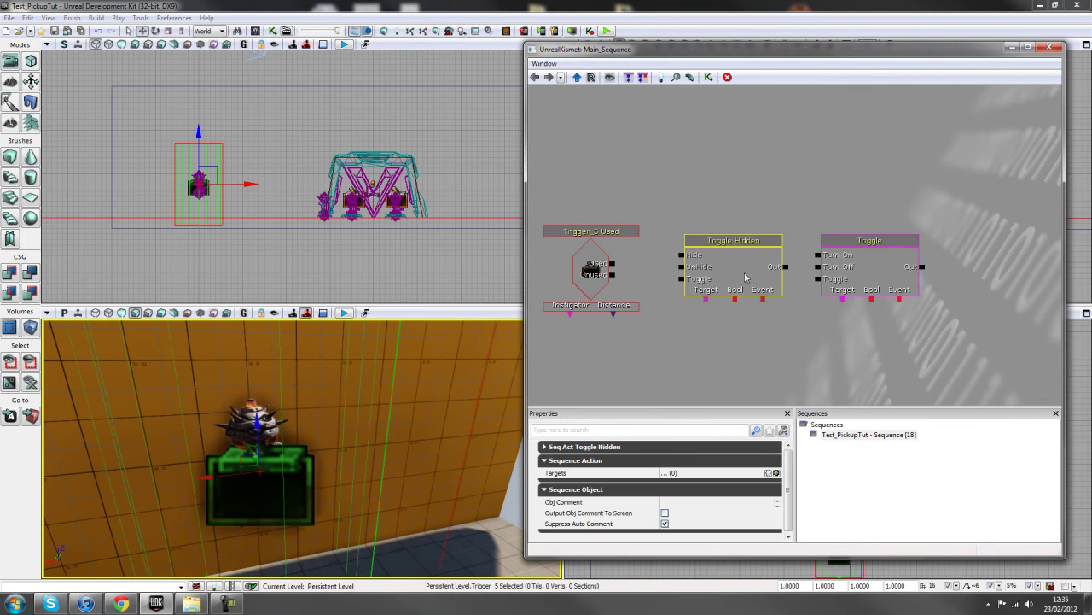
ctrl+drag(741, 264, 737, 261)
Connect the event's Used output to Toggle Hidden's Toggle input, and Toggle Hidden's Out to the Toggle action's Turn On input.
drag(612, 267, 681, 270)
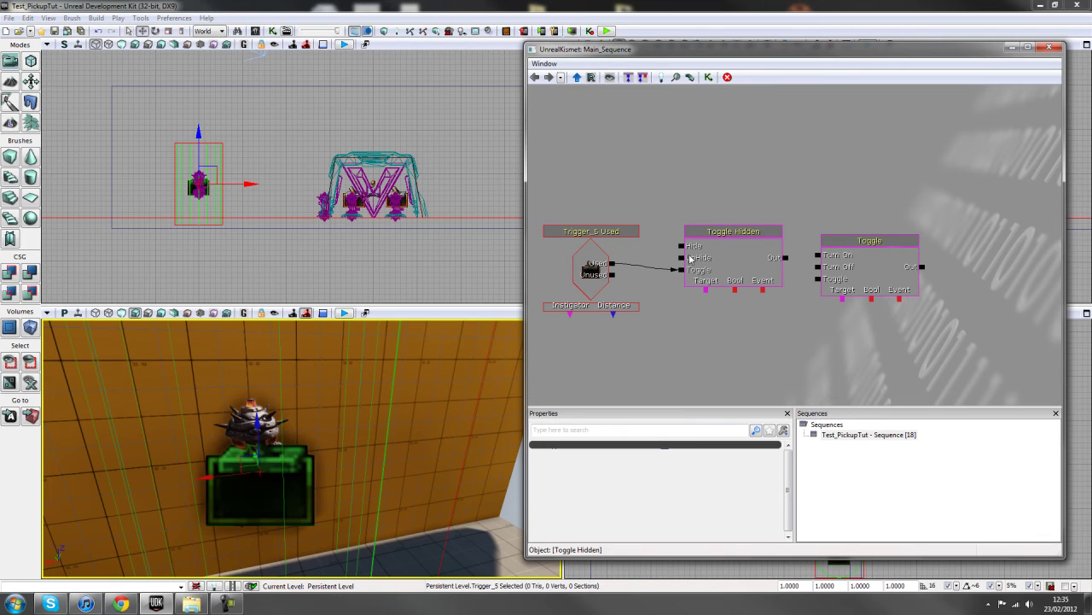
drag(786, 258, 817, 255)
drag(702, 311, 760, 264)
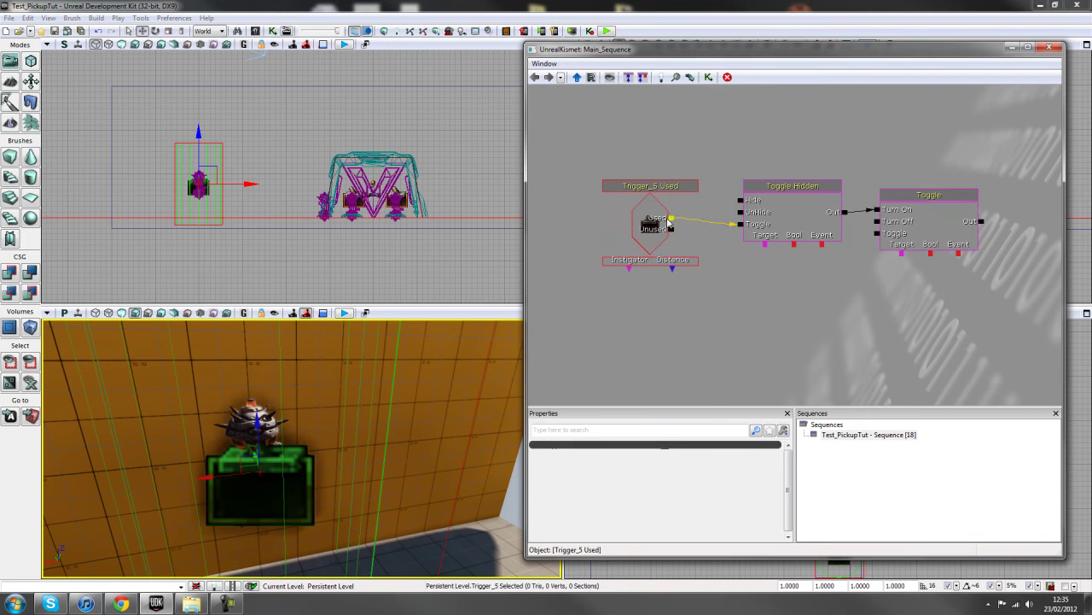
Select the wall pickup and the translucent pickup in the level and attach both as object variables to Toggle Hidden's Target.
click(666, 223)
click(240, 420)
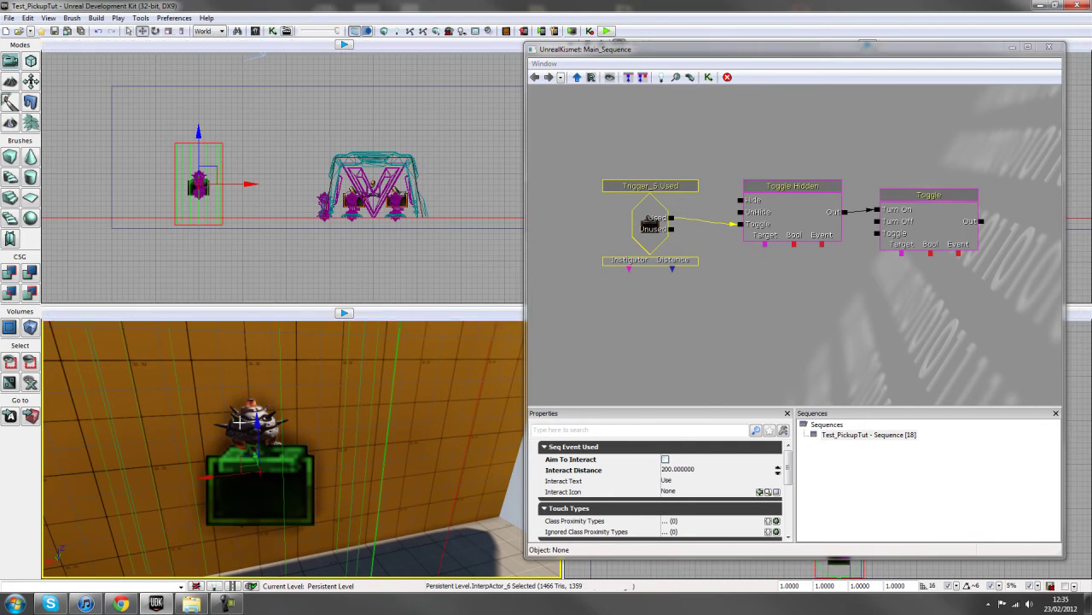
drag(211, 444, 150, 419)
drag(382, 439, 381, 435)
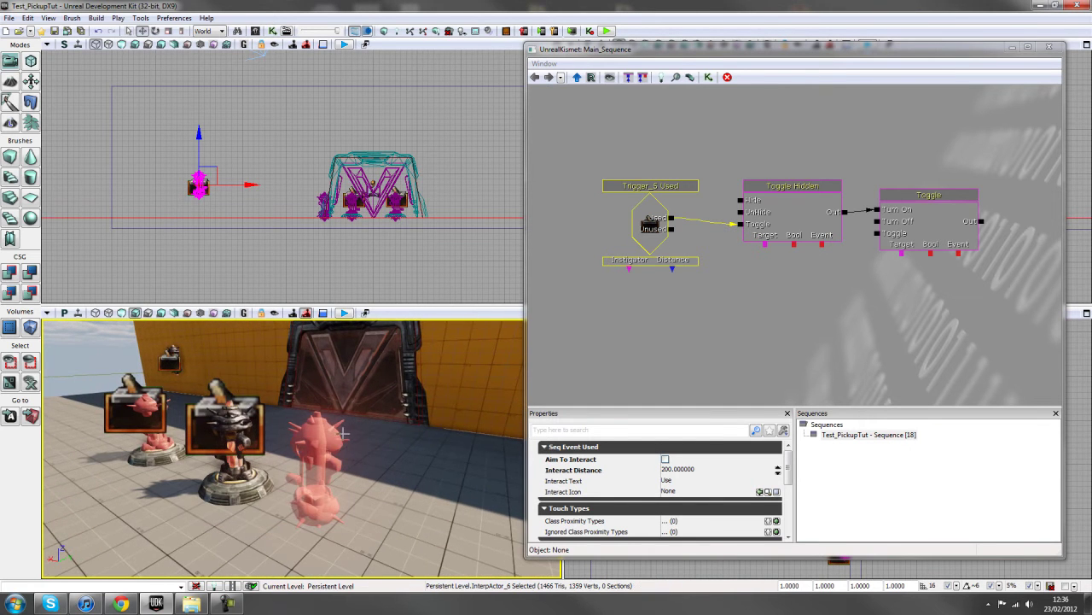
ctrl+click(315, 435)
right_drag(342, 436, 388, 419)
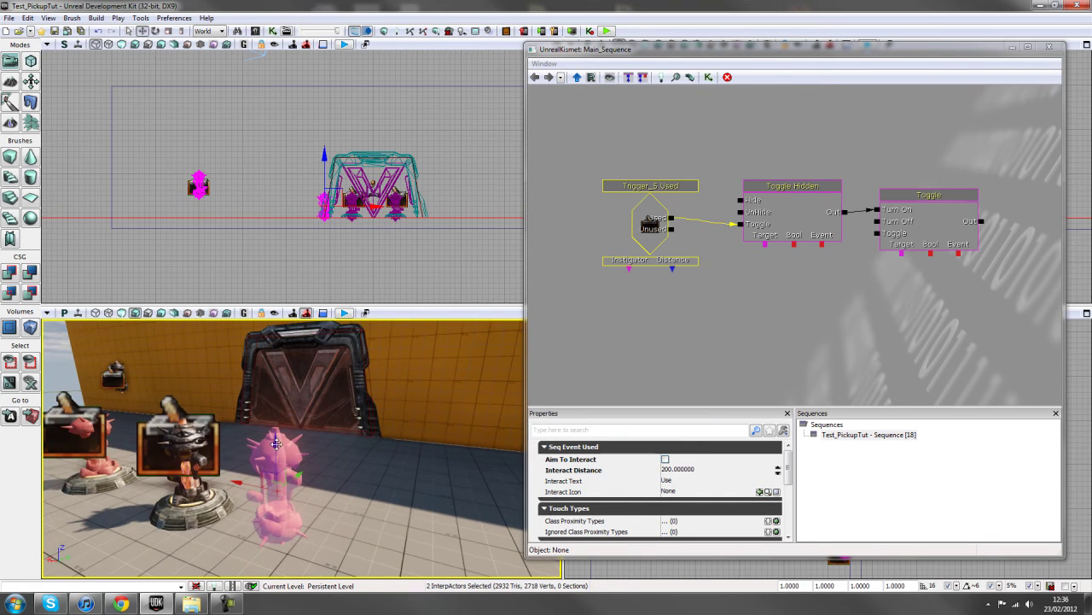
drag(341, 435, 364, 425)
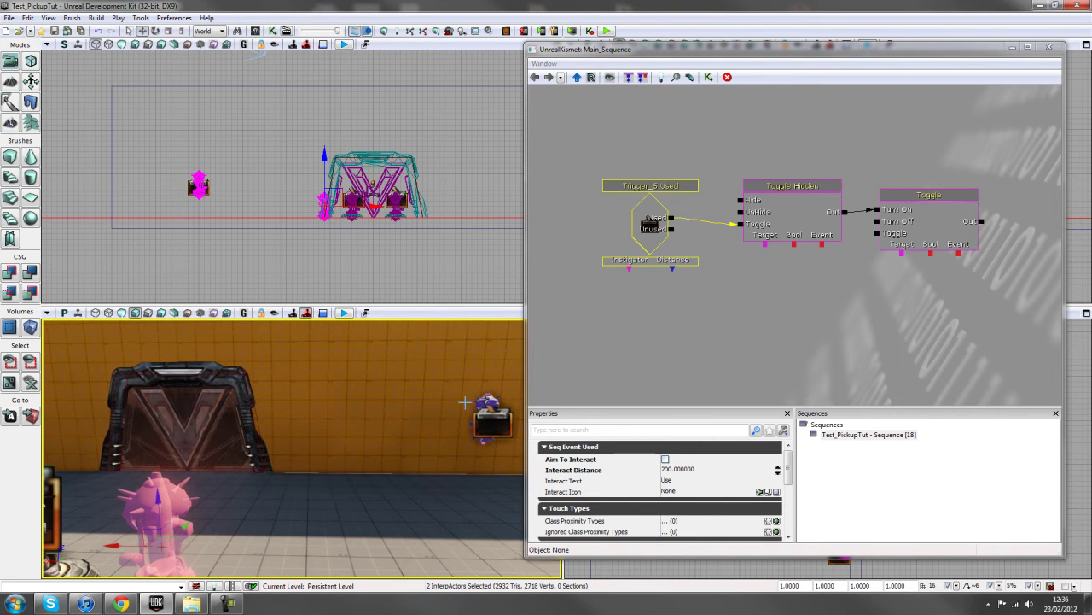
right_click(766, 247)
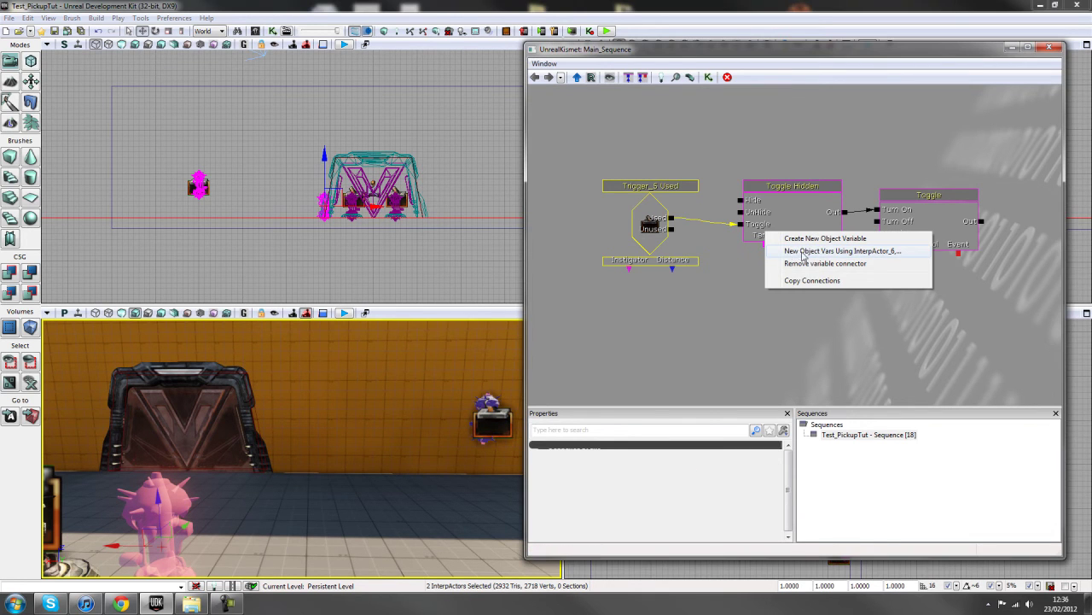
click(863, 252)
ctrl+drag(830, 273, 799, 288)
click(794, 254)
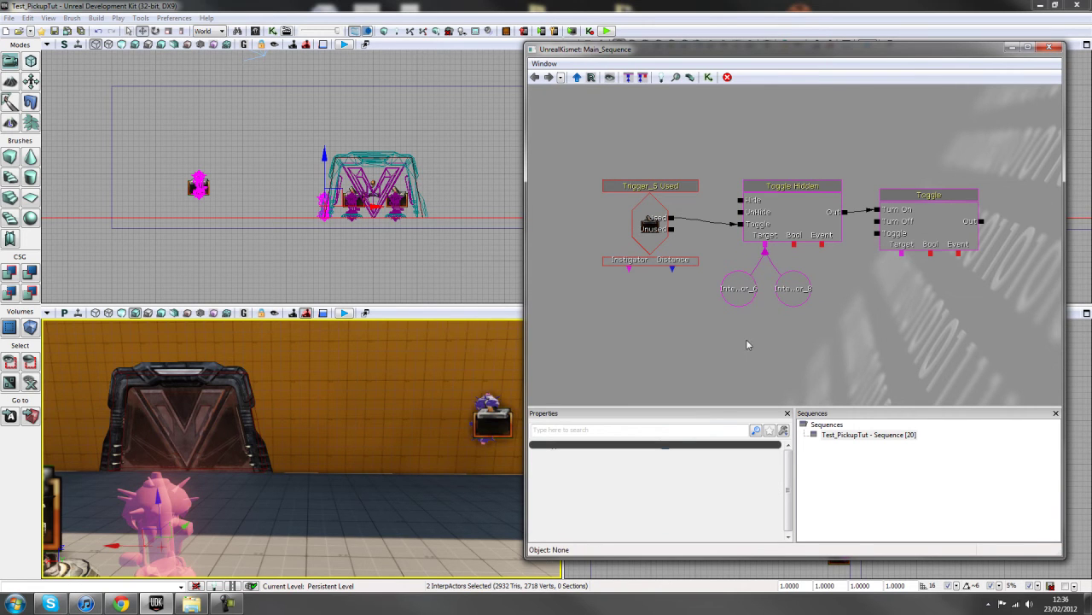
right_click(765, 248)
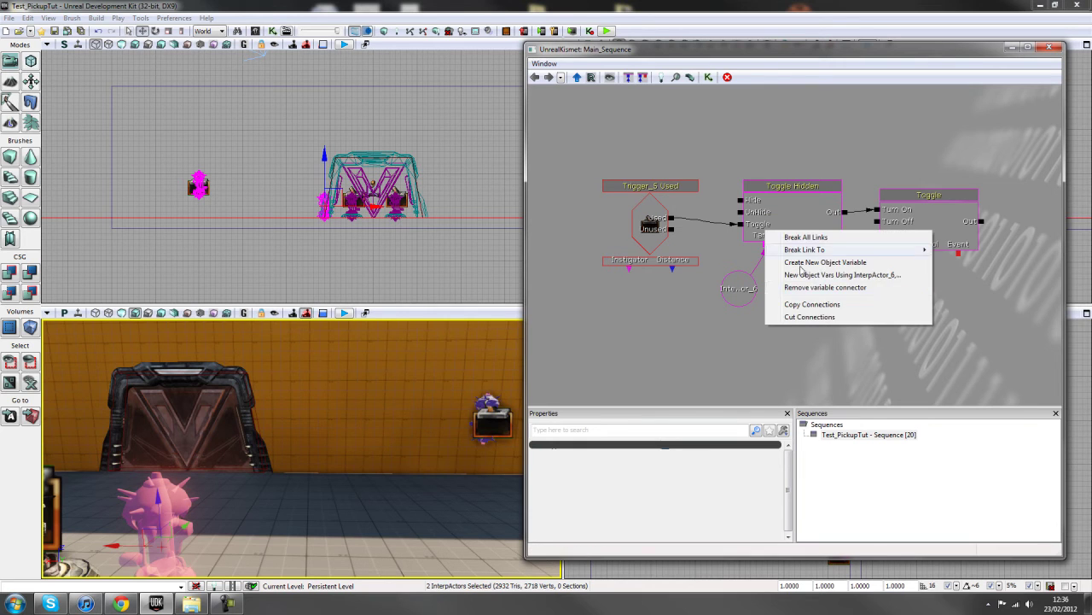
click(886, 284)
drag(677, 313, 768, 299)
scroll(799, 244, down, 1)
scroll(768, 299, up, 1)
Play the level from the floor near the wall pickup, use the pickup, inspect the translucent one by the pedestals, and exit the preview.
right_drag(419, 483, 495, 548)
right_click(386, 502)
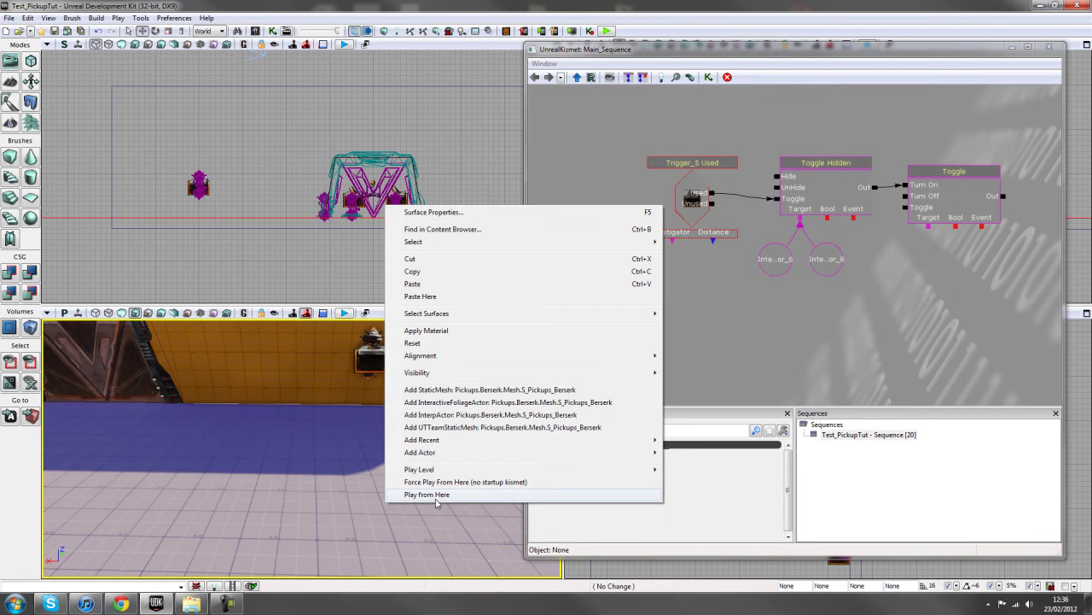
click(427, 494)
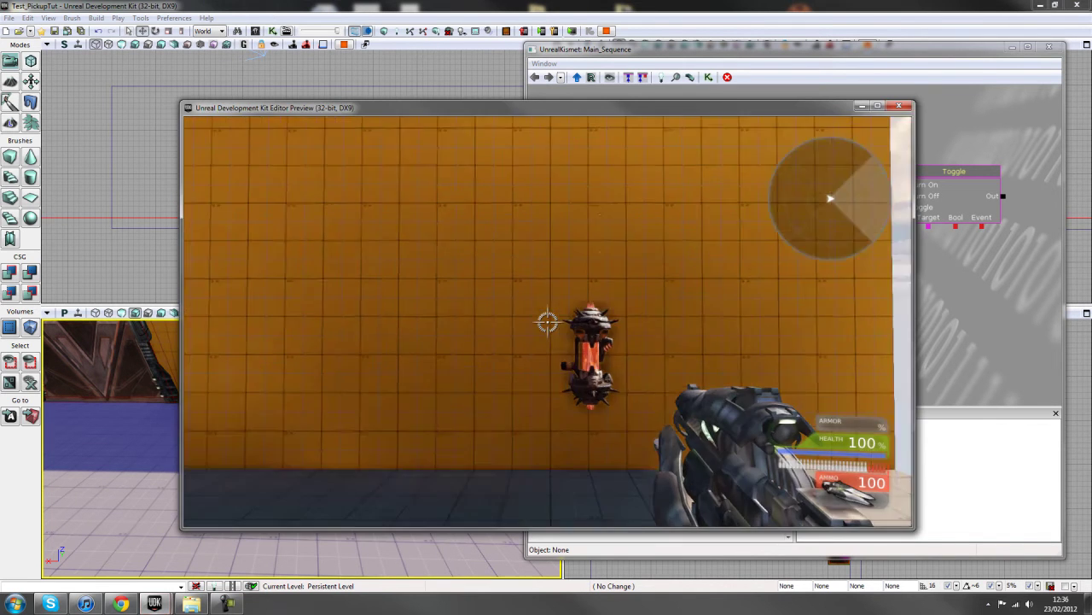
key(w)
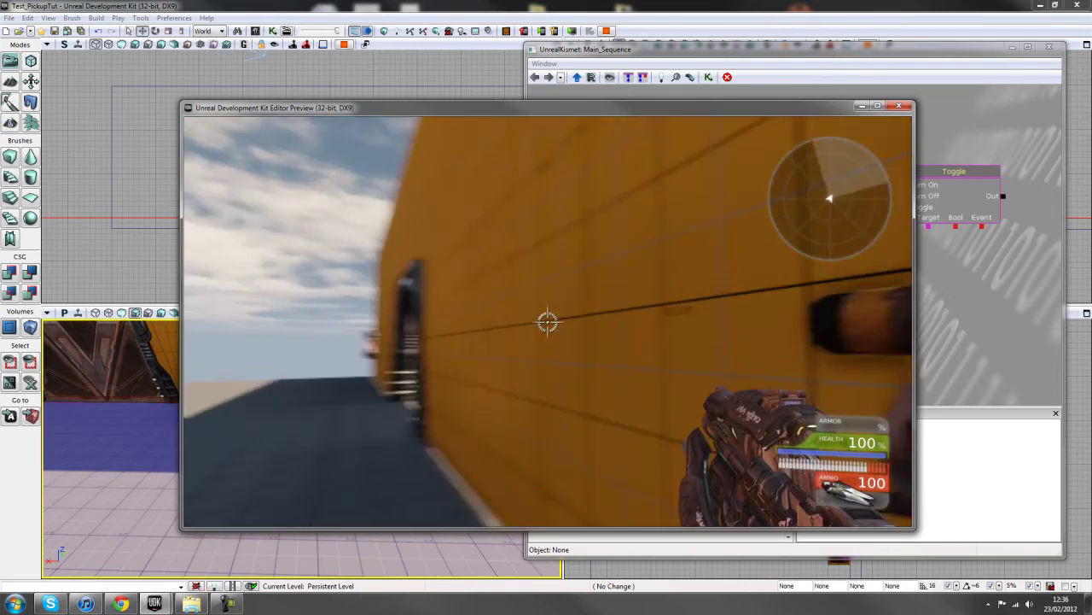
key(e)
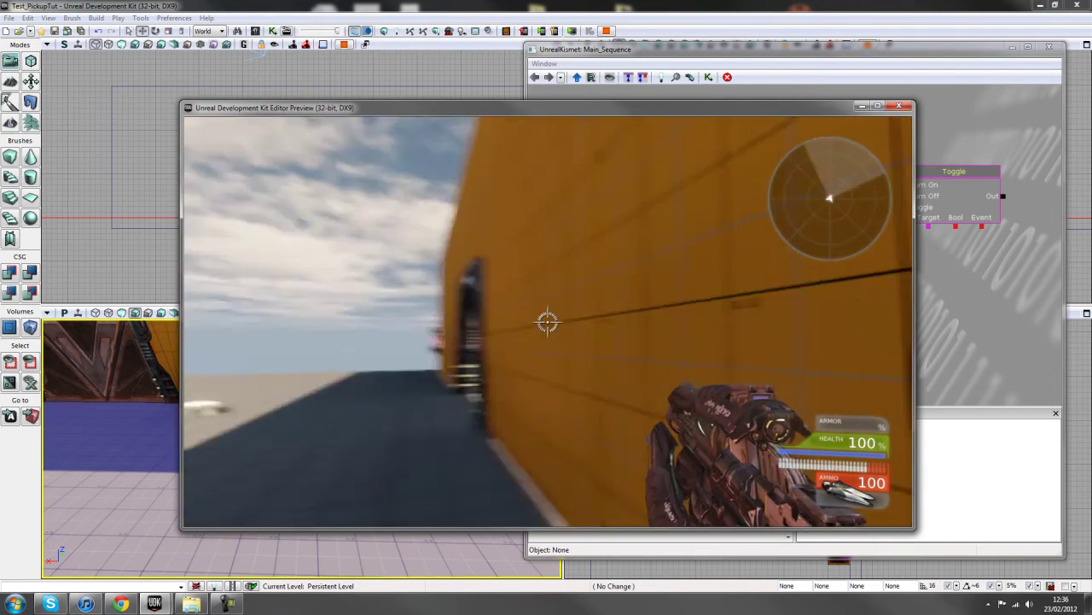
key(w)
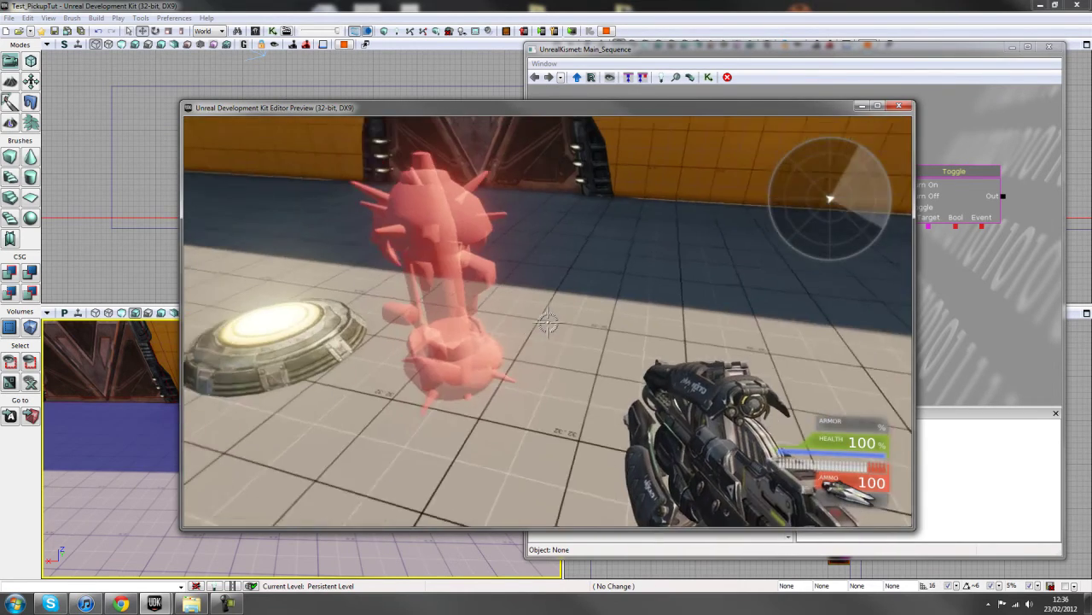
key(Escape)
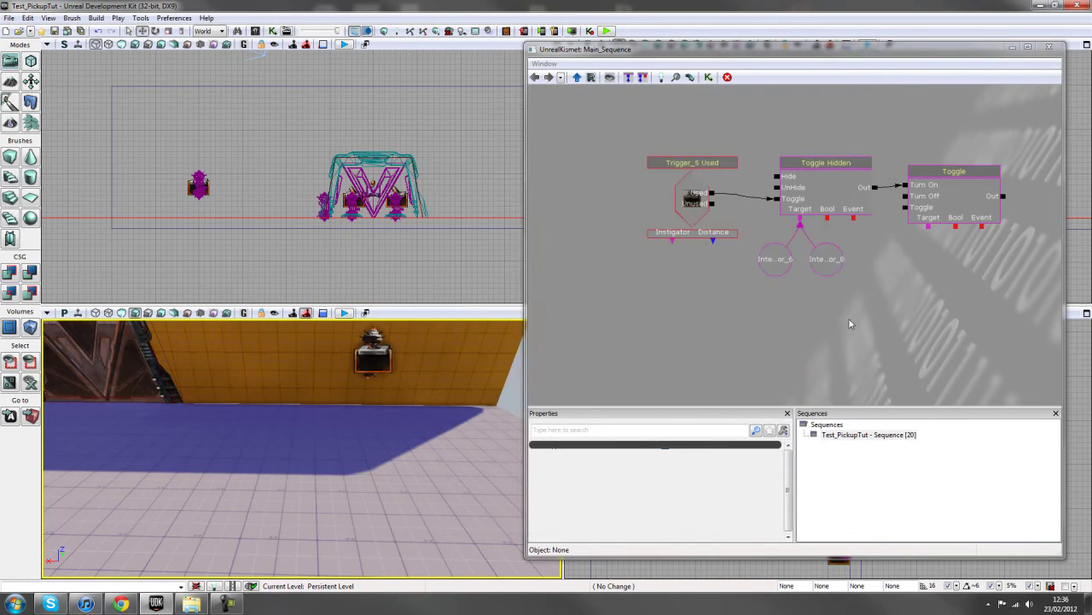
Select the trigger on the pedestal nearest the translucent pickup and add its Used event below the Toggle action.
click(849, 319)
scroll(850, 319, down, 7)
drag(430, 424, 282, 487)
right_drag(282, 448, 316, 402)
drag(304, 478, 304, 464)
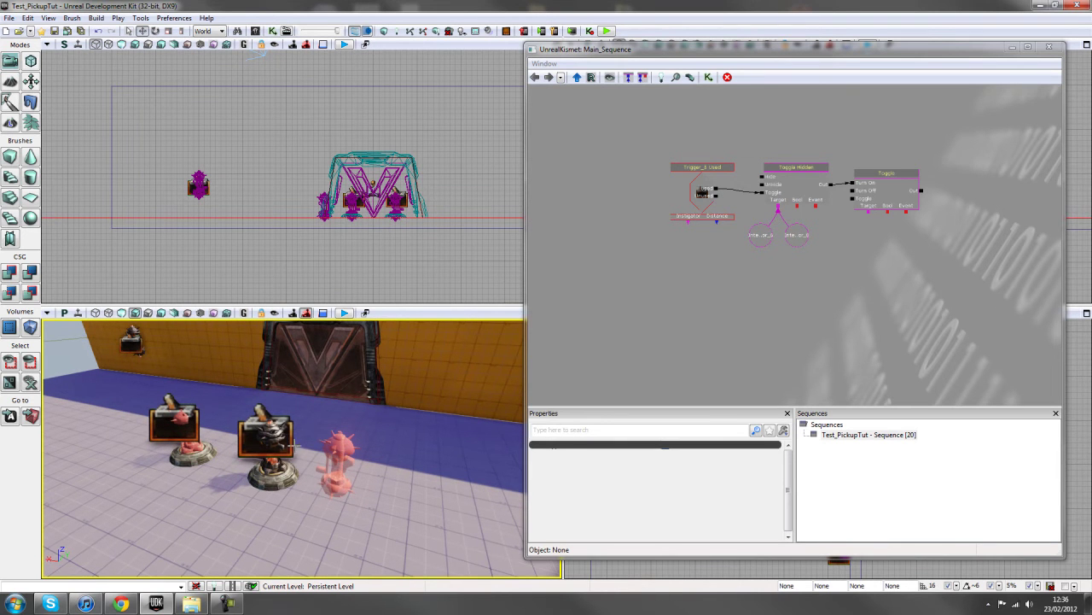
click(248, 443)
drag(879, 254, 773, 228)
scroll(774, 228, up, 3)
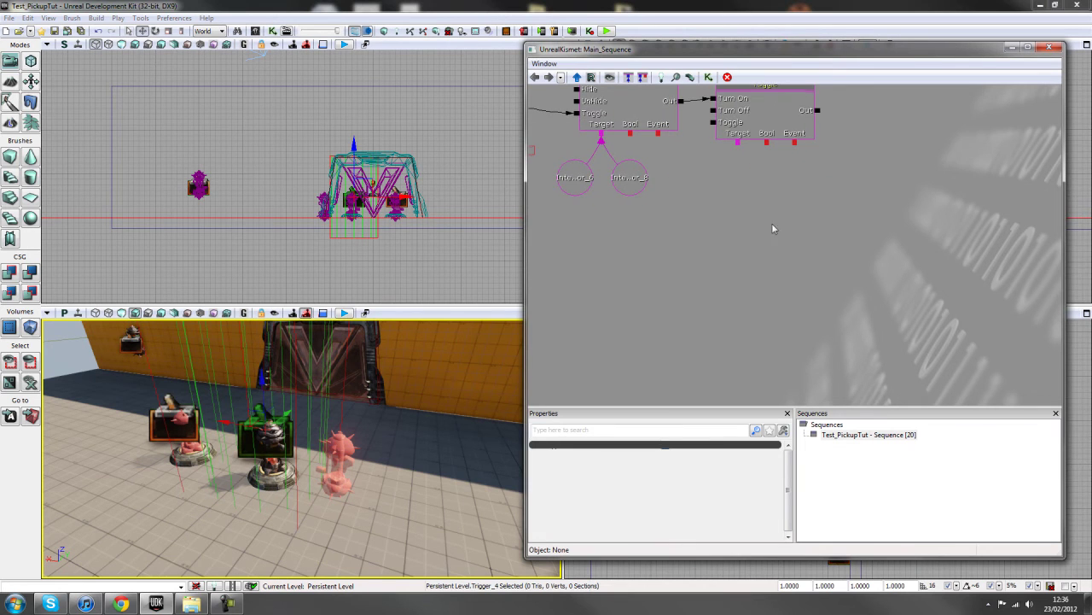
right_click(735, 217)
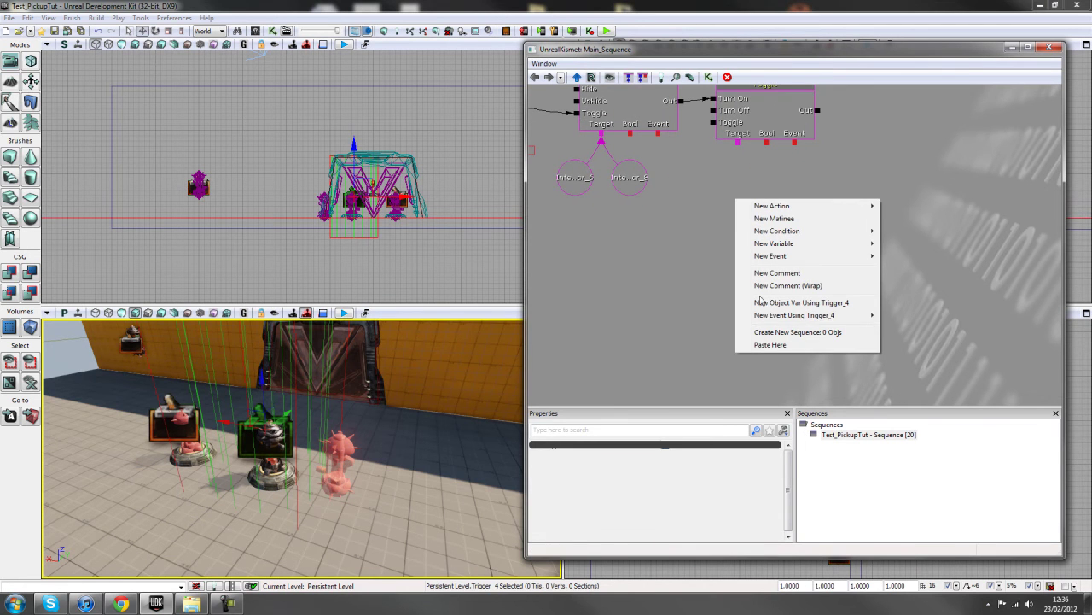
mouse_move(825, 319)
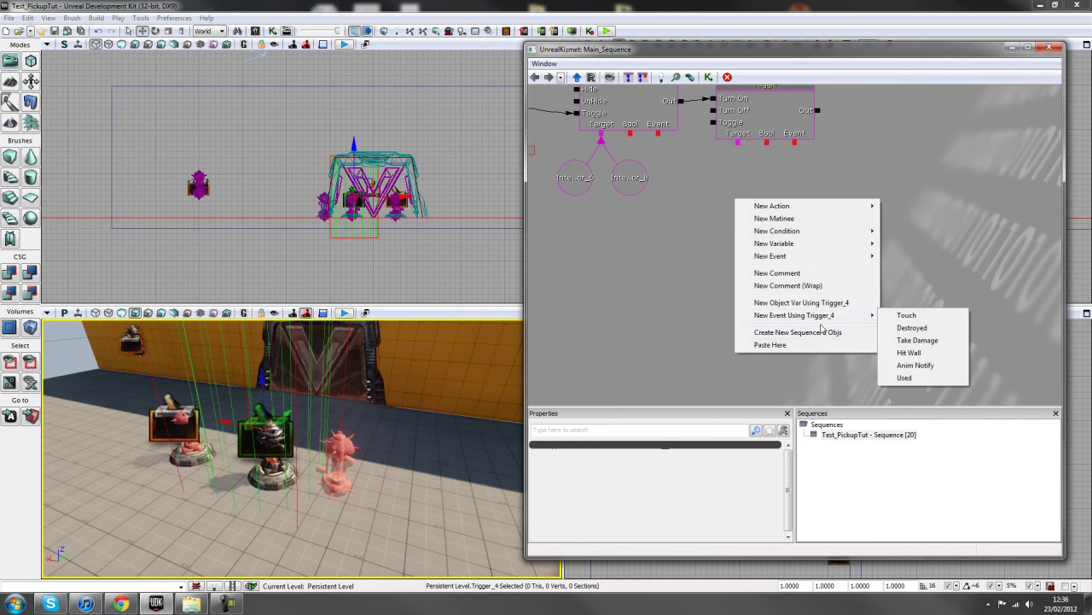
mouse_move(874, 318)
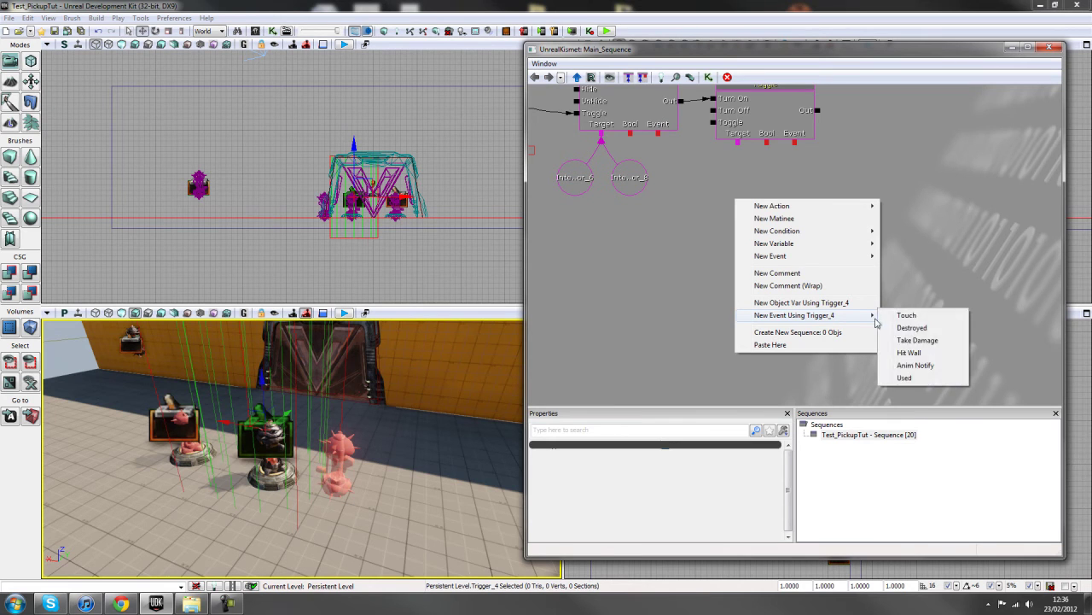
click(916, 381)
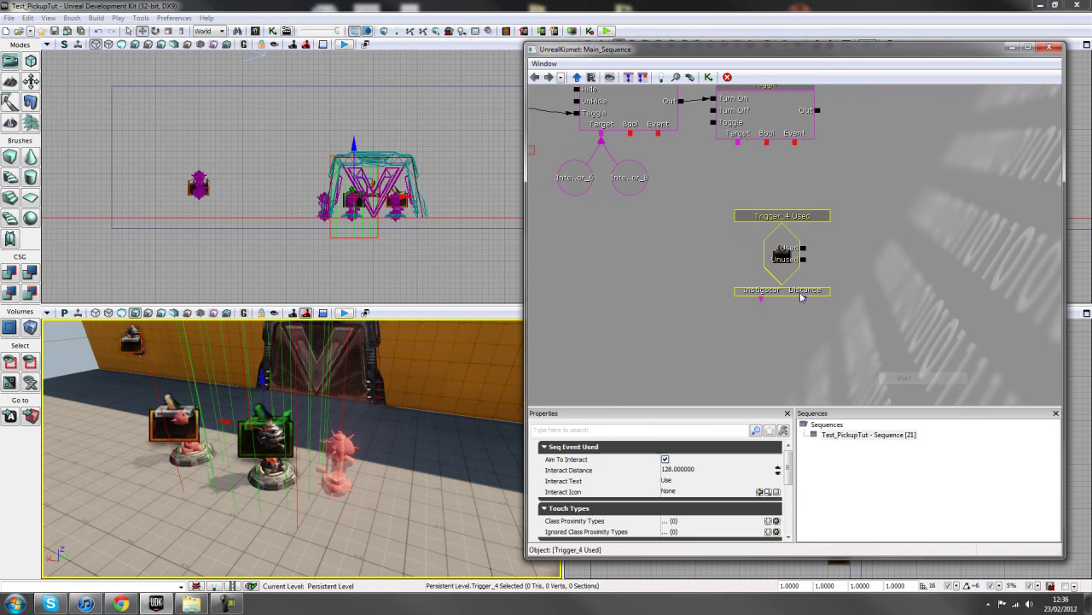
Set the Trigger_4 Used event's Interact Distance to 200, clear Aim To Interact, and disable the event.
click(675, 470)
text(200)
key(Return)
click(791, 481)
scroll(792, 481, down, 3)
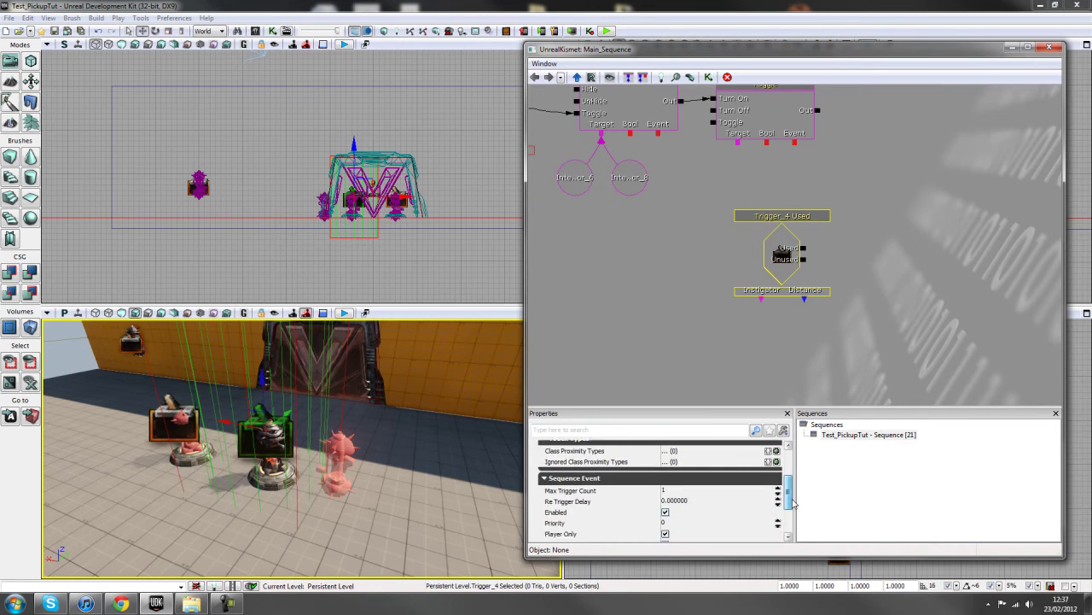
click(665, 499)
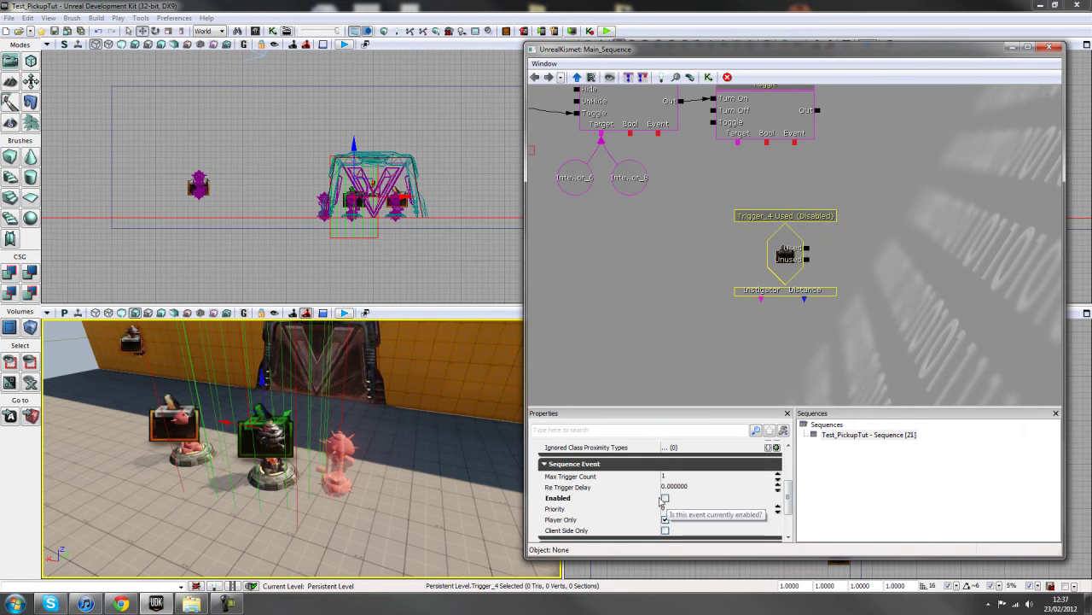
Link the Toggle action's Event connector to the disabled Trigger_4 Used event.
drag(659, 271, 668, 339)
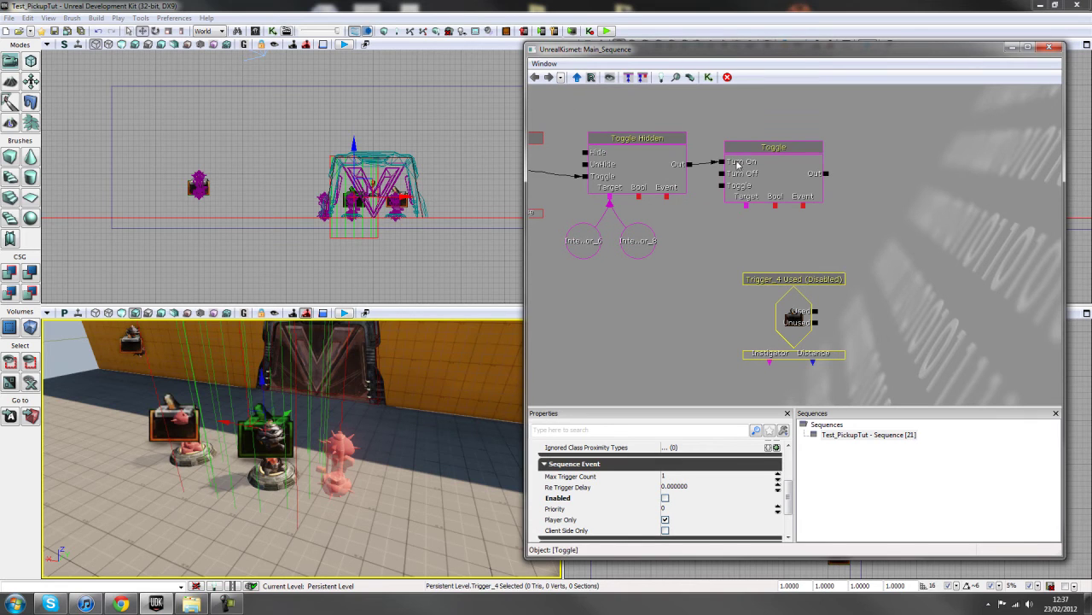
drag(803, 207, 794, 303)
scroll(864, 255, down, 1)
drag(864, 255, 901, 232)
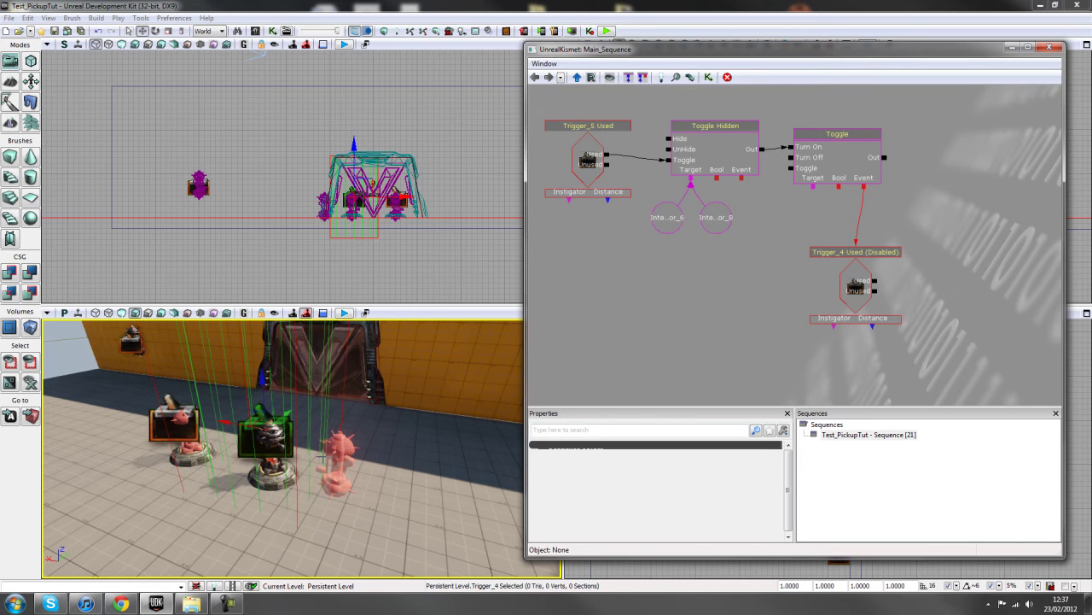
Review the Trigger_4 Used event's settings and links alongside the wall pickup and pedestals in the level.
right_drag(324, 427, 449, 399)
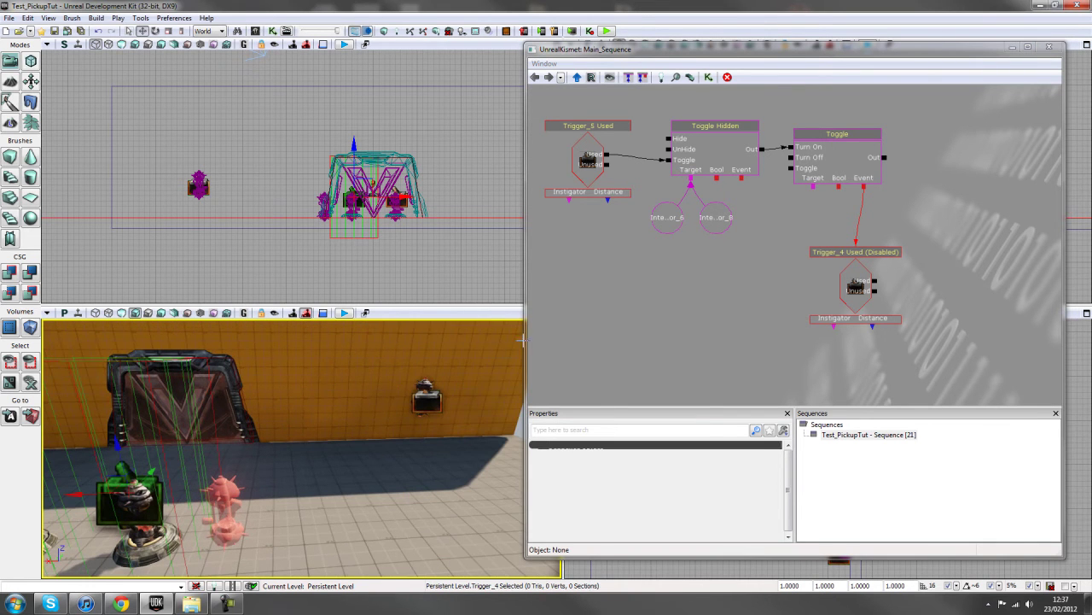
click(808, 169)
click(854, 271)
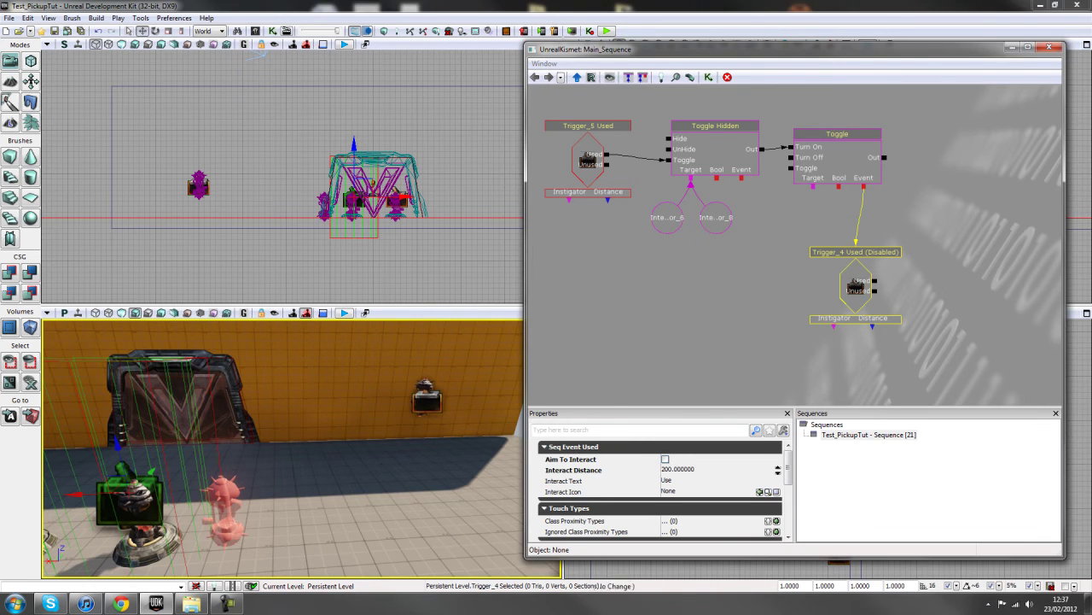
right_drag(410, 410, 333, 444)
drag(315, 505, 316, 505)
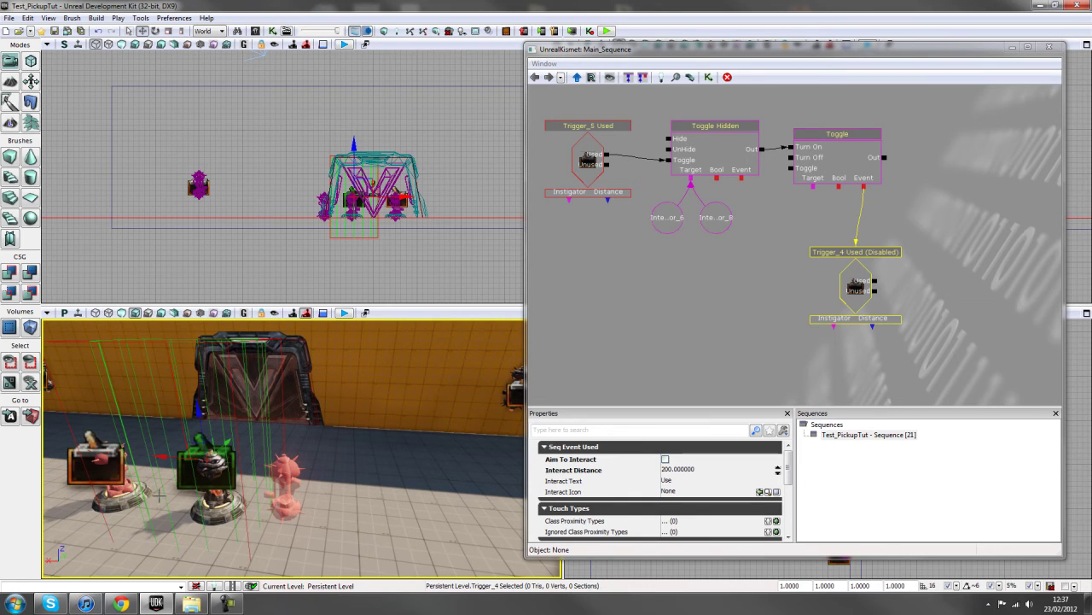
right_drag(327, 471, 272, 461)
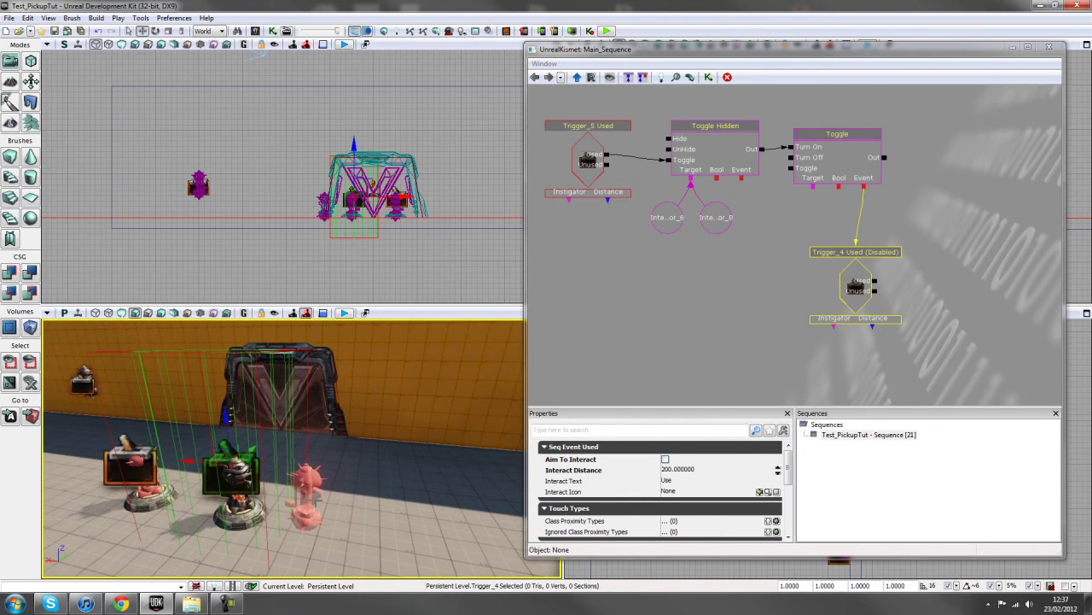
drag(272, 484, 202, 467)
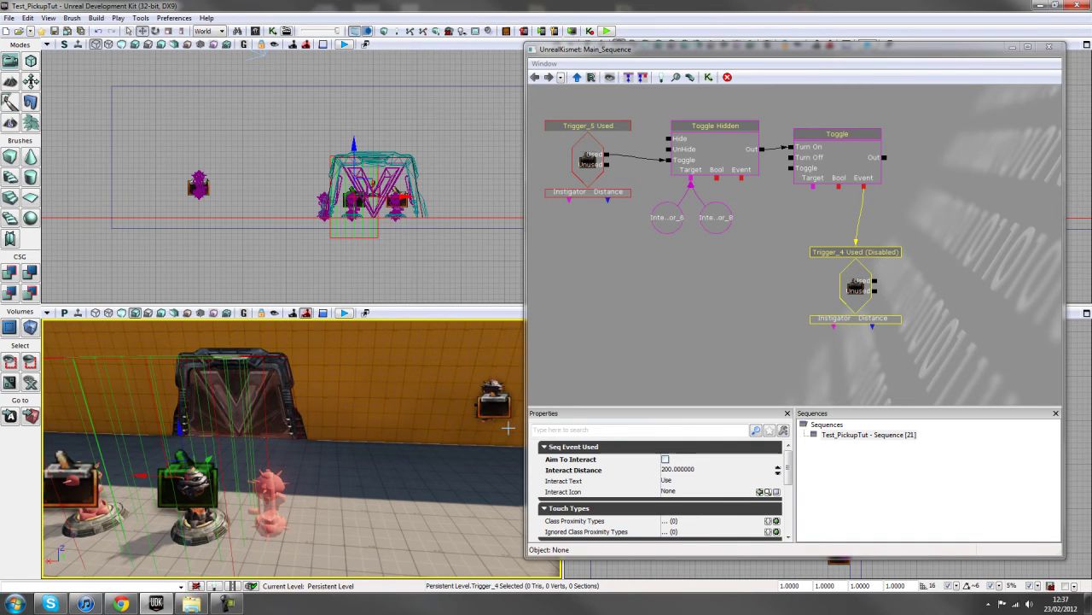
scroll(742, 285, down, 2)
scroll(742, 285, up, 3)
drag(741, 285, 805, 297)
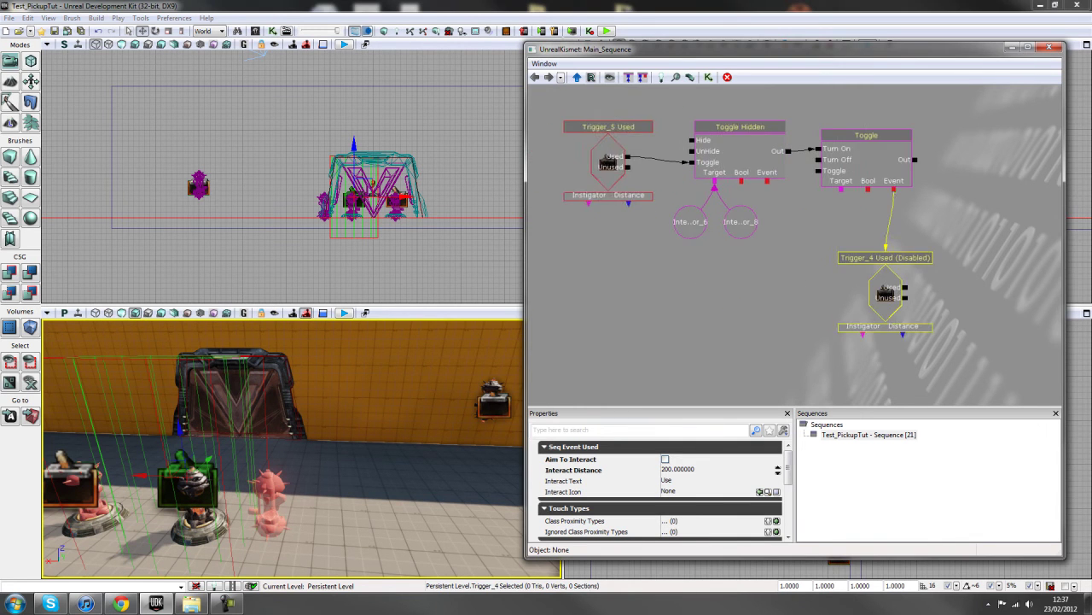
scroll(794, 295, down, 1)
click(766, 292)
right_drag(349, 475, 281, 492)
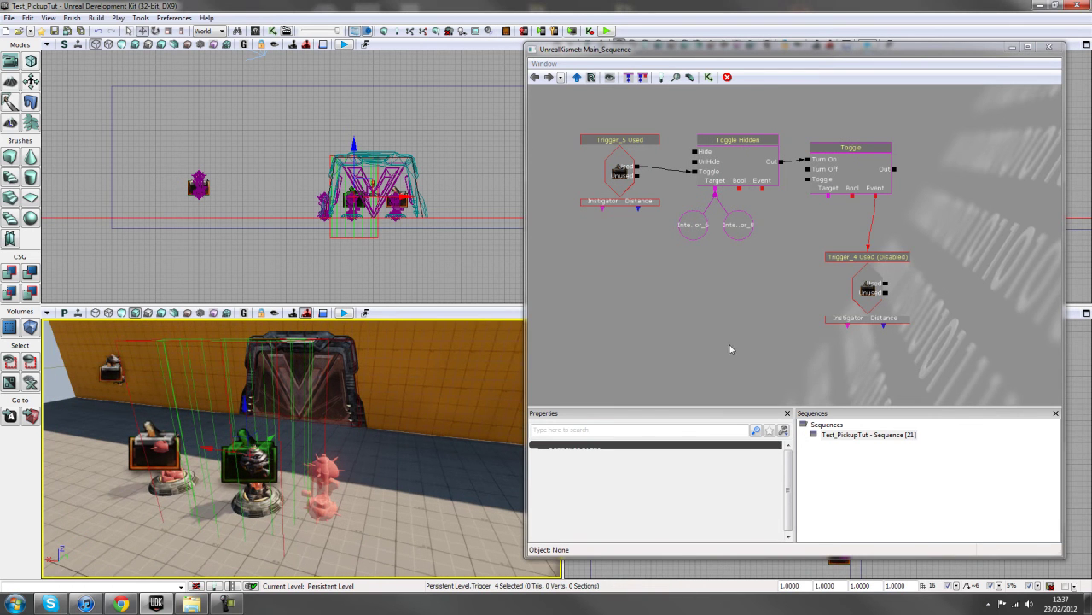
Add a Toggle Hidden action beside the Trigger_4 Used event and connect the event's Used output to its Toggle input.
drag(730, 345, 672, 330)
scroll(789, 287, up, 2)
drag(786, 290, 723, 283)
scroll(722, 283, up, 1)
drag(840, 281, 770, 234)
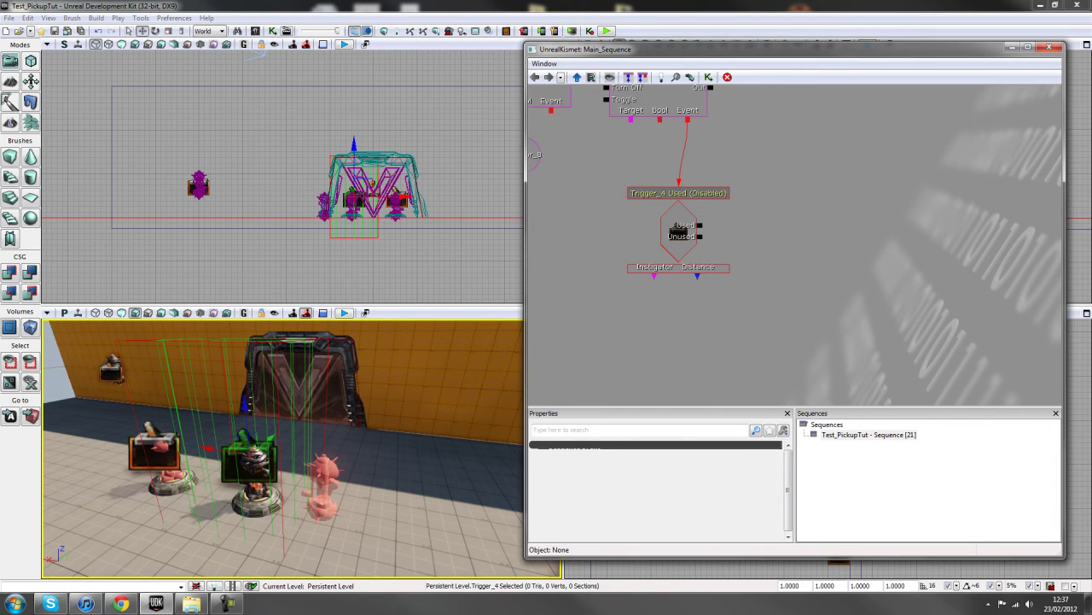
right_click(744, 202)
mouse_move(780, 208)
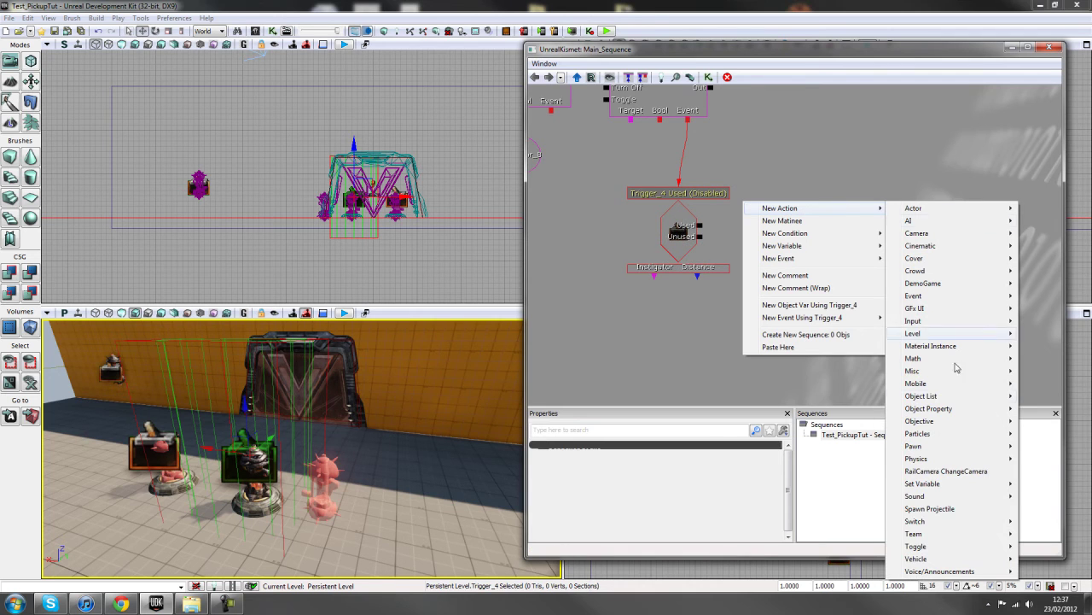
mouse_move(920, 547)
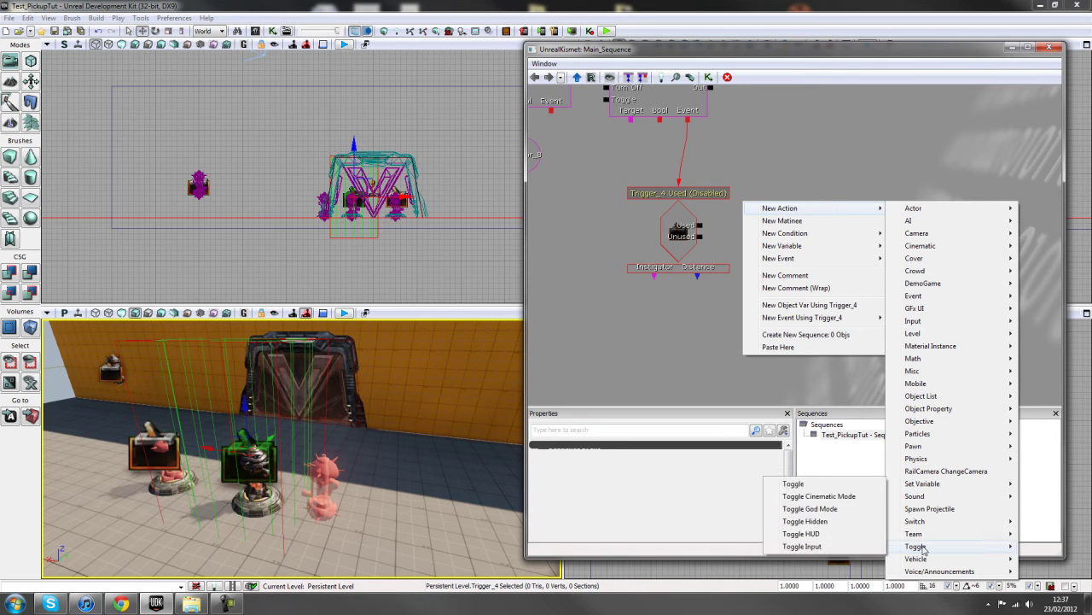
click(840, 521)
ctrl+drag(771, 256, 818, 241)
drag(700, 225, 788, 245)
Select the translucent pickup and the adjacent pedestal's pickup and attach both as object variables to the new Toggle Hidden's Target.
click(329, 468)
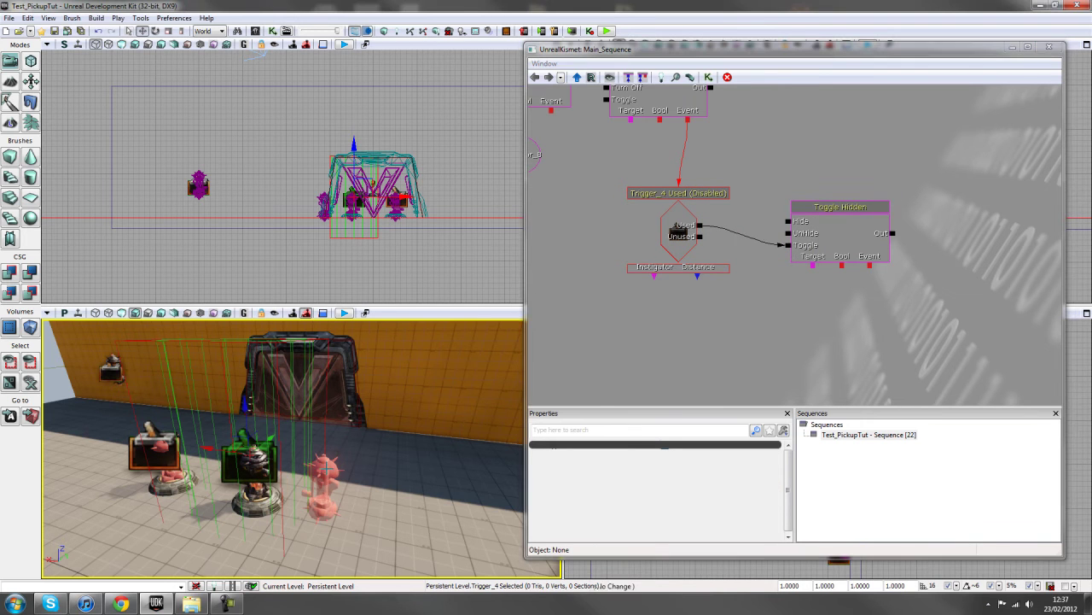
ctrl+click(253, 461)
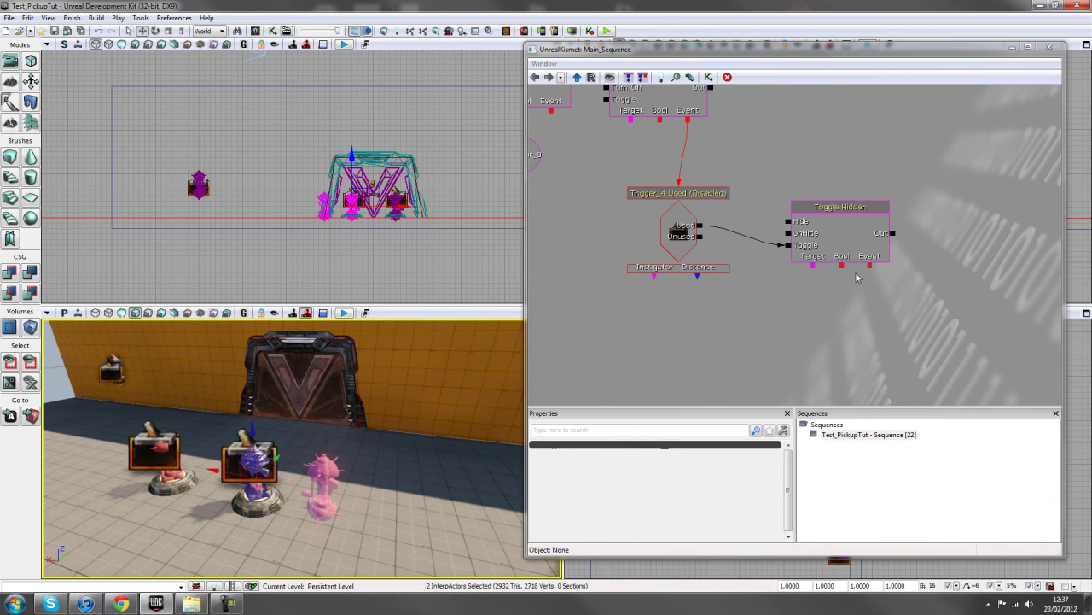
right_click(812, 265)
click(911, 274)
ctrl+drag(853, 295, 817, 318)
Select all of the second key's nodes and move them slightly closer to the first key's sequence.
click(787, 350)
scroll(772, 349, down, 4)
drag(760, 346, 876, 399)
scroll(876, 399, up, 1)
scroll(787, 346, down, 4)
drag(787, 346, 763, 363)
ctrl+alt+drag(630, 182, 893, 333)
ctrl+drag(697, 286, 684, 261)
Copy both Play Sound actions from the first key's sequence and paste them beside the second key's nodes.
drag(820, 164, 796, 300)
click(798, 157)
ctrl+click(867, 192)
drag(860, 321, 831, 269)
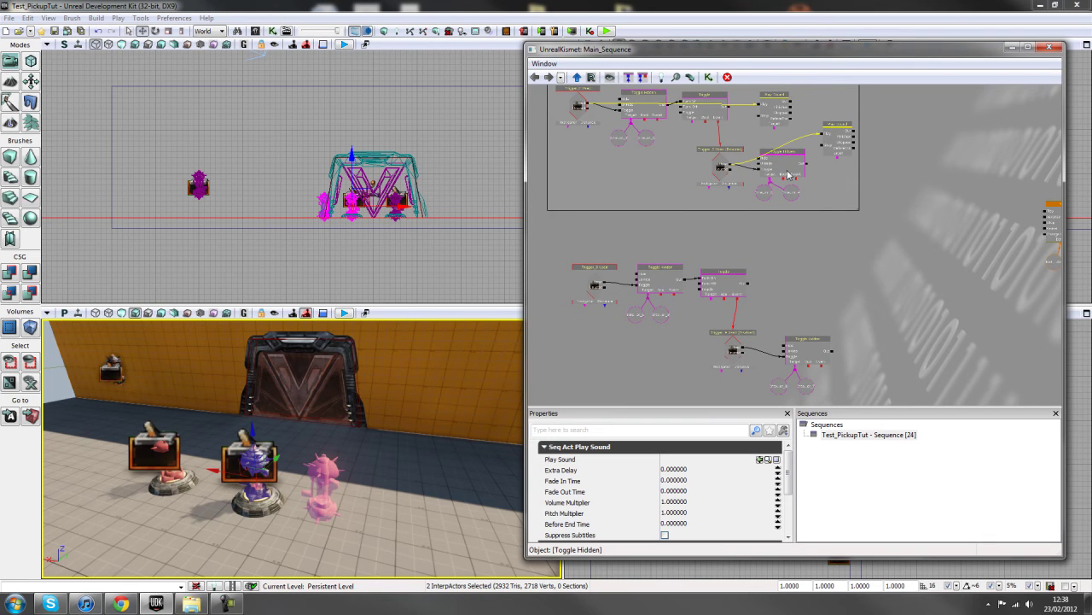
key(ctrl+v)
ctrl+drag(815, 263, 853, 263)
Connect Trigger_5's Used output to the upper Play Sound's Play input and Trigger_4's Used output to the lower one's.
scroll(870, 243, up, 4)
drag(592, 193, 914, 199)
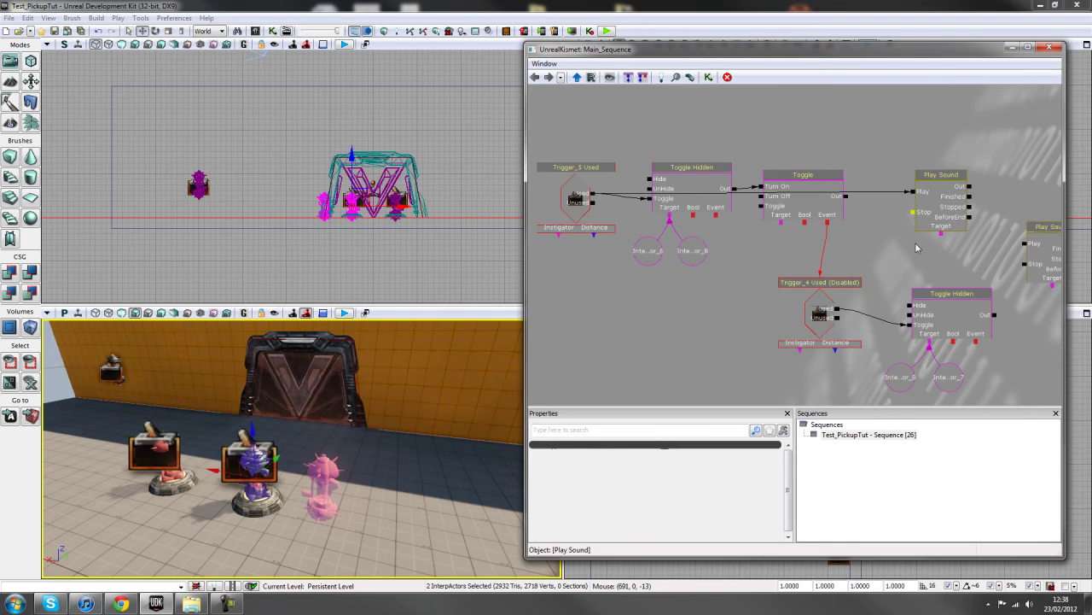
drag(898, 256, 792, 231)
drag(730, 282, 914, 224)
Check the sound cues assigned to the second key's two Play Sound actions.
click(832, 198)
scroll(930, 251, down, 3)
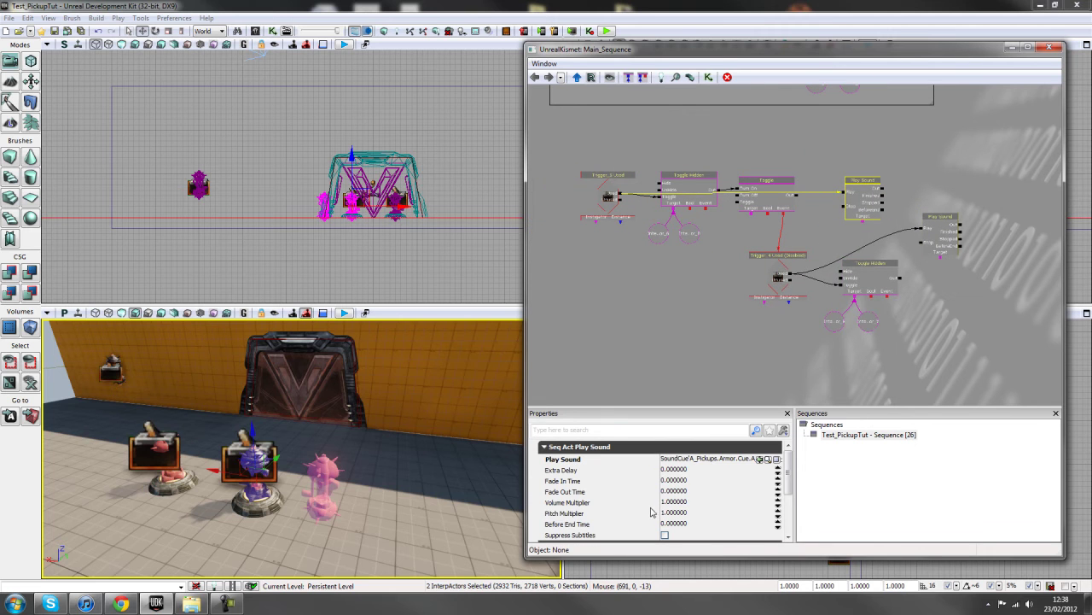
click(860, 202)
click(720, 460)
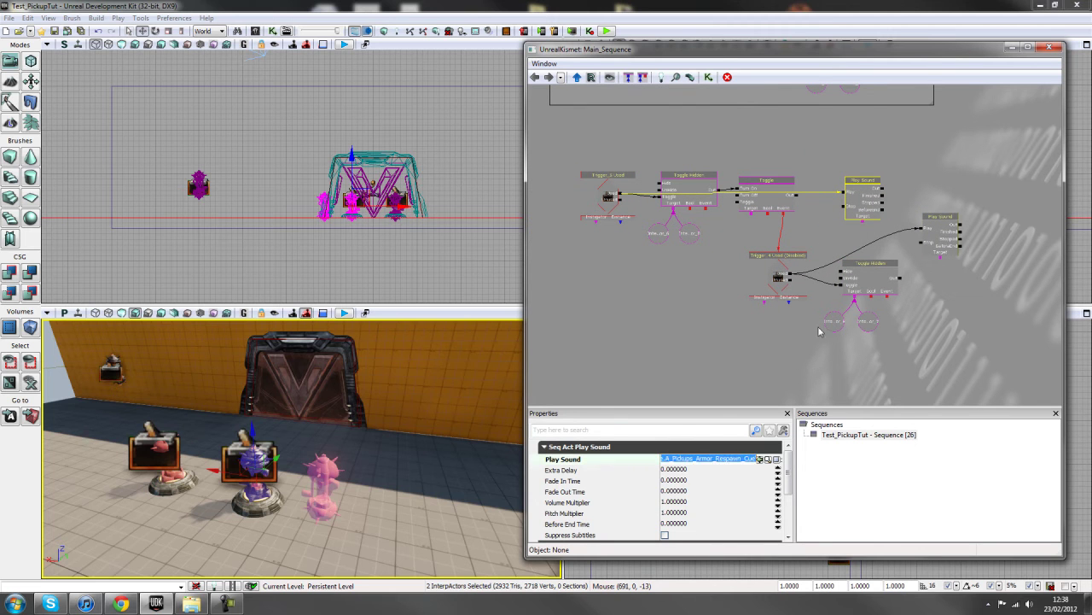
drag(993, 295, 937, 308)
scroll(937, 308, up, 3)
click(908, 256)
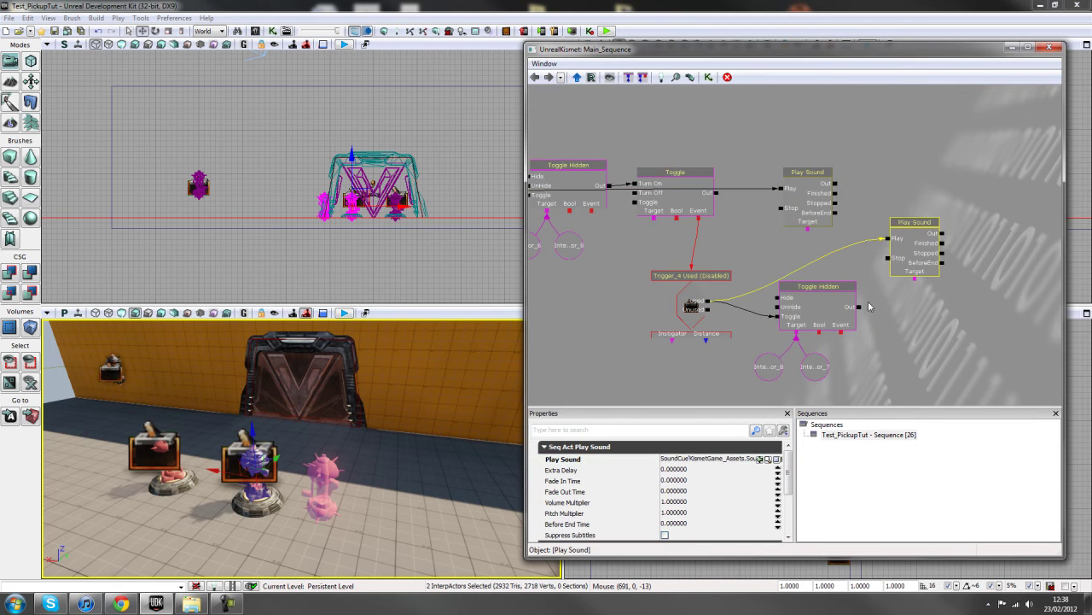
key(Return)
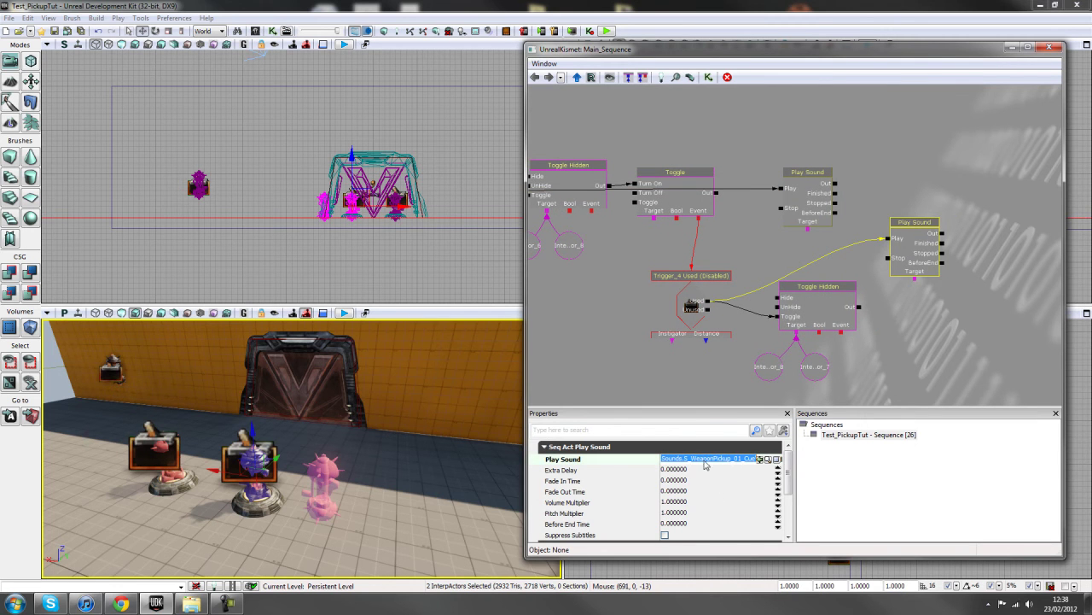
Select all of the second key's nodes and wrap them in a comment box titled Key 02.
scroll(888, 336, down, 2)
drag(887, 179, 925, 151)
click(925, 151)
scroll(925, 151, down, 4)
scroll(740, 170, up, 2)
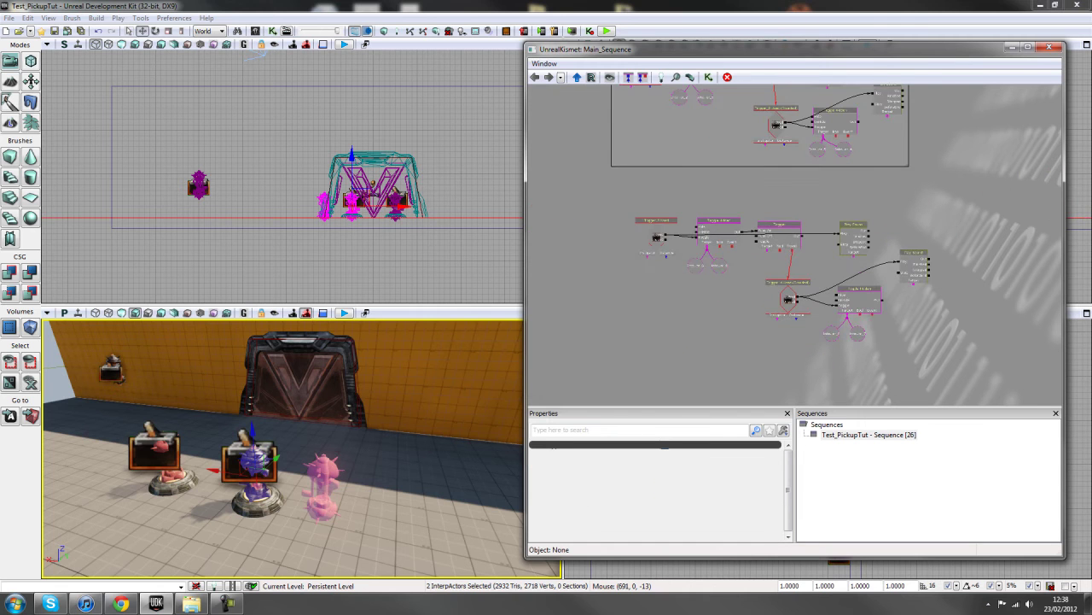
scroll(632, 178, down, 1)
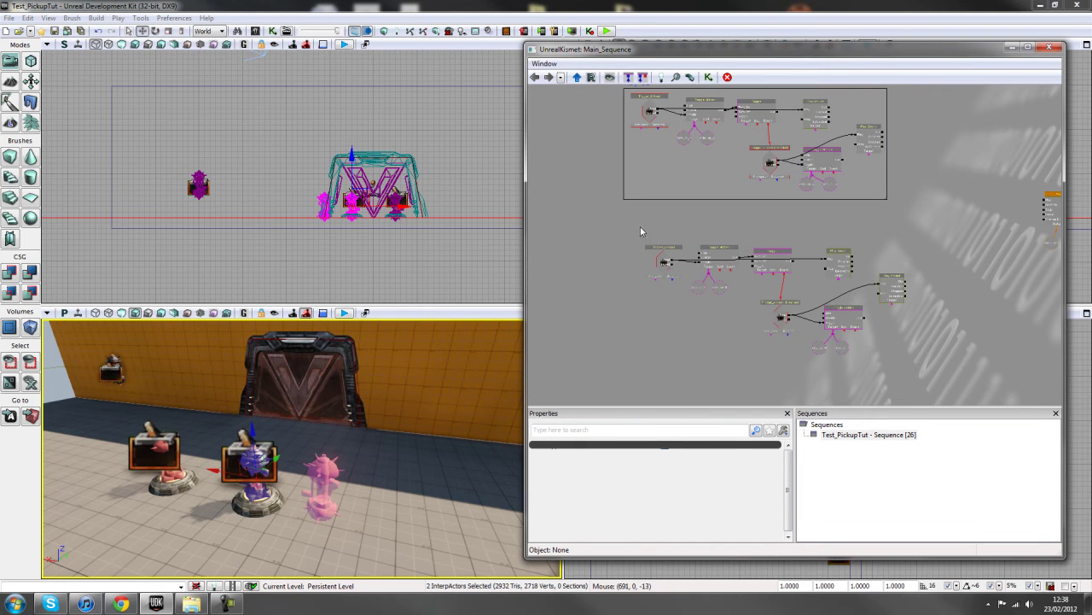
ctrl+alt+drag(635, 216, 935, 381)
drag(671, 347, 713, 338)
scroll(826, 276, up, 3)
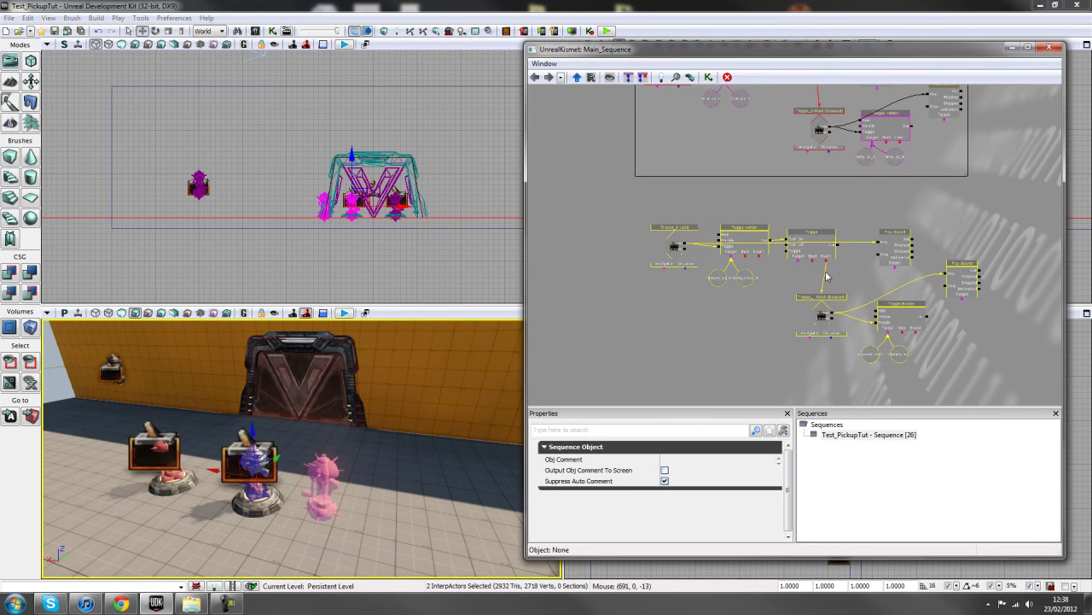
text(c)
text(Ke)
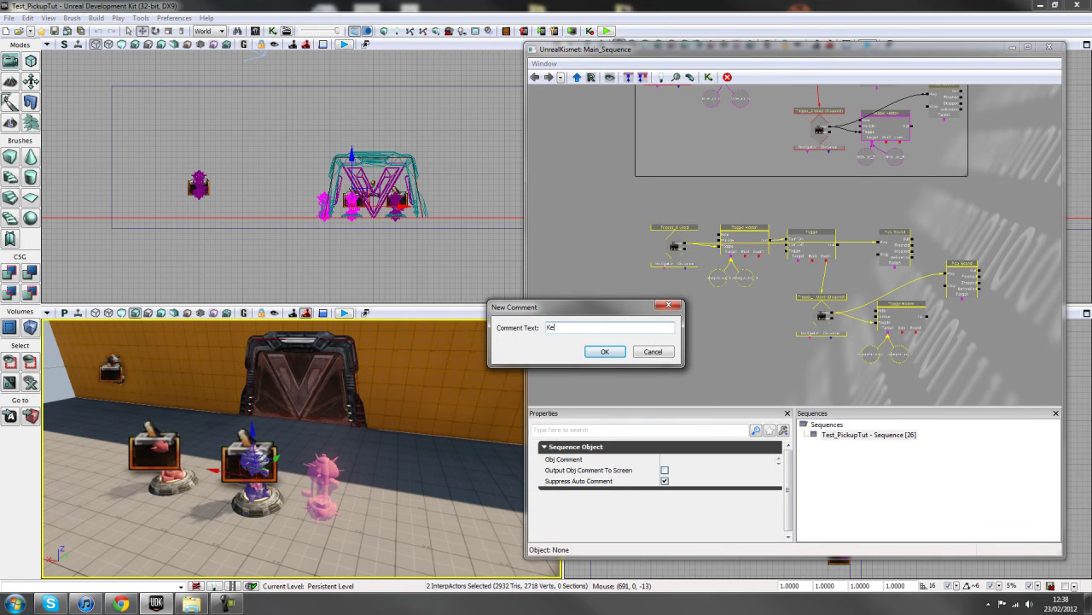
key(Return)
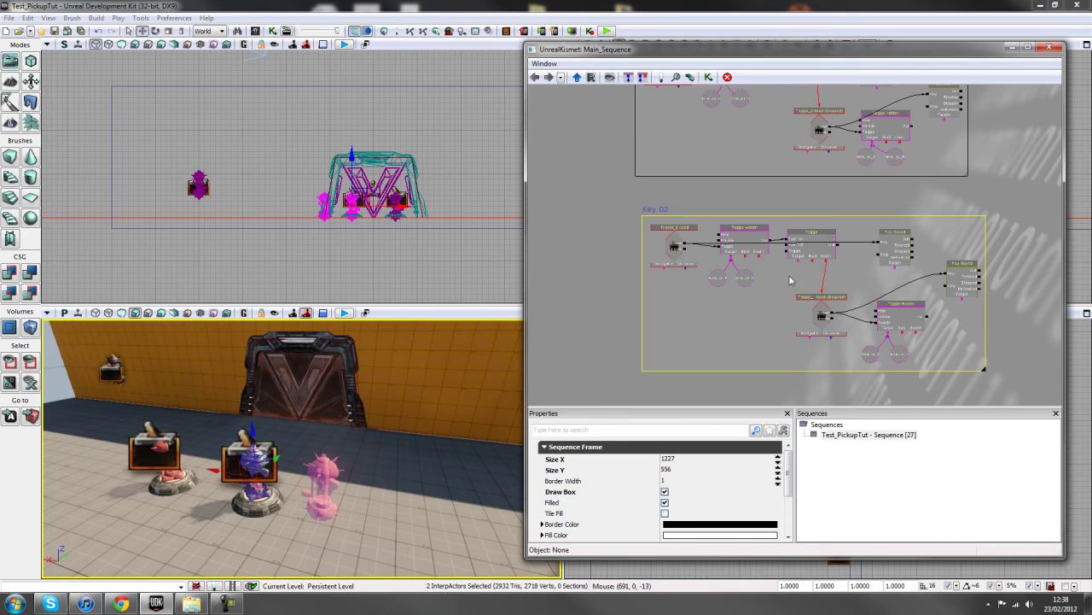
Select the whole Key 02 group and position it just beneath the Key 01 comment box.
scroll(791, 280, down, 3)
ctrl+alt+drag(622, 242, 899, 378)
ctrl+drag(829, 332, 830, 325)
Play the level from the floor in front of the wall pickup.
click(478, 367)
right_drag(478, 367, 419, 495)
right_click(303, 536)
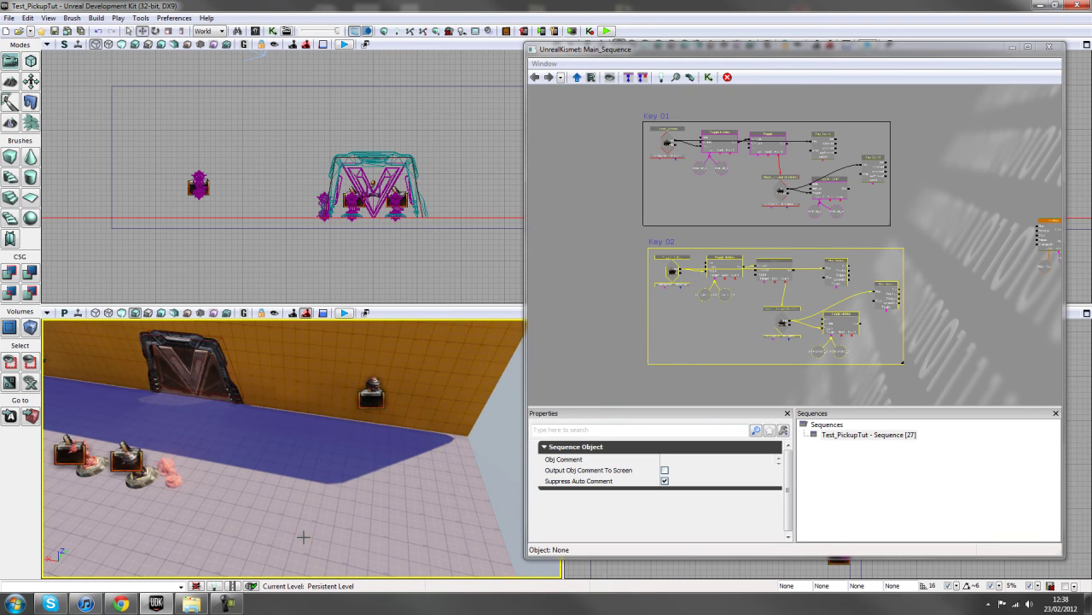
click(342, 507)
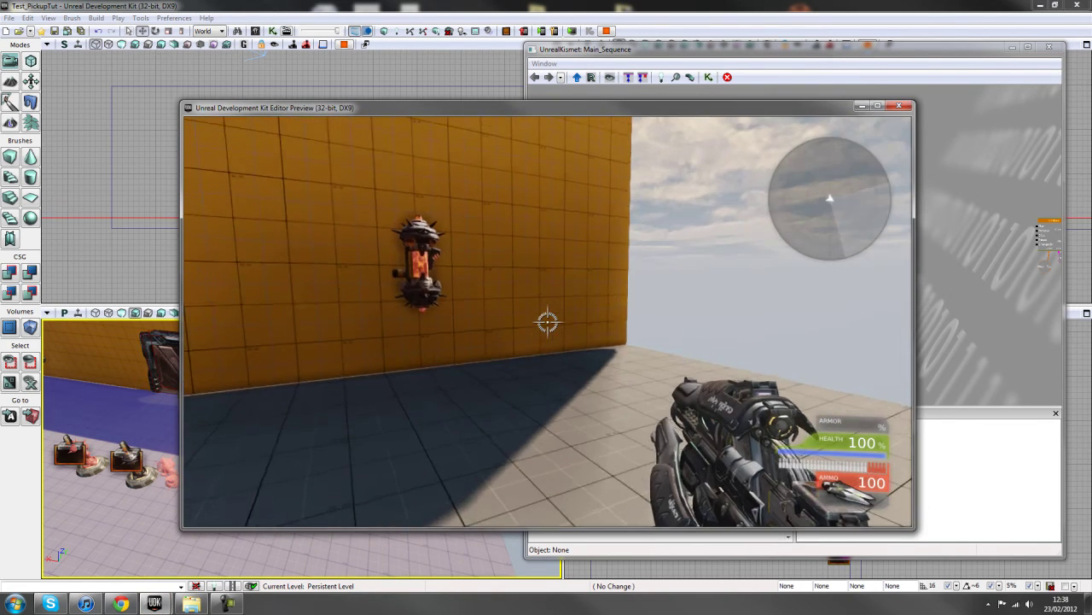
Play-test collecting both keys from the wall and placing them on the pedestals by the door, and exit the preview.
key(w)
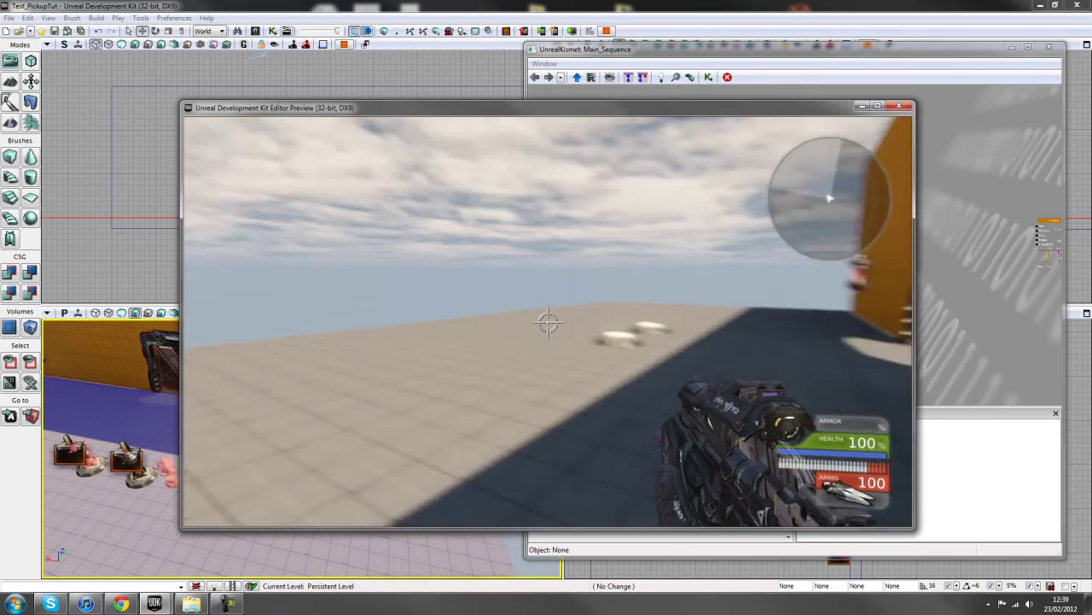
key(w)
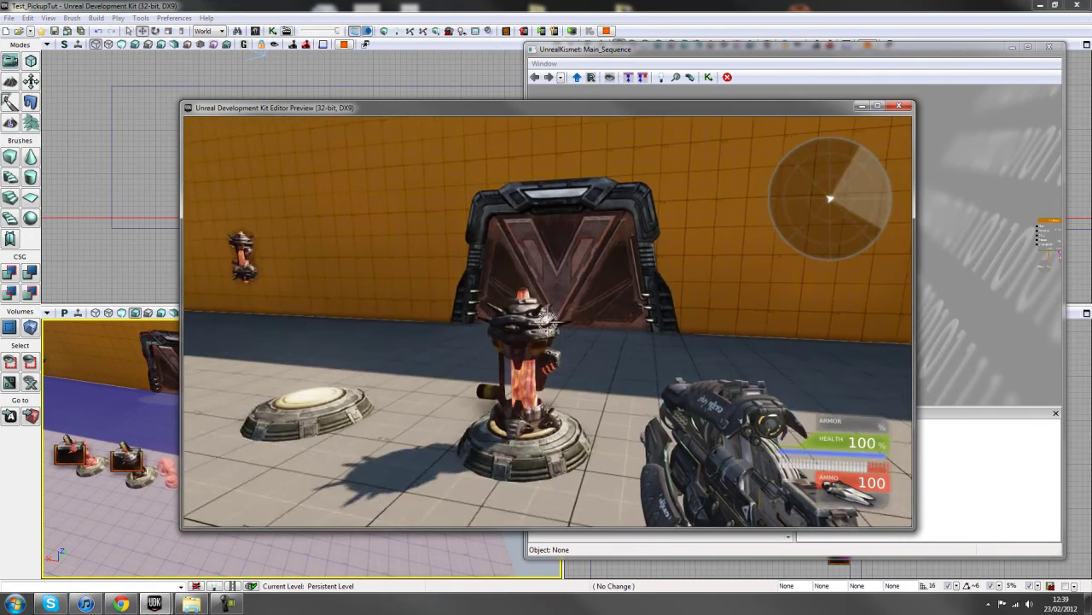
key(w)
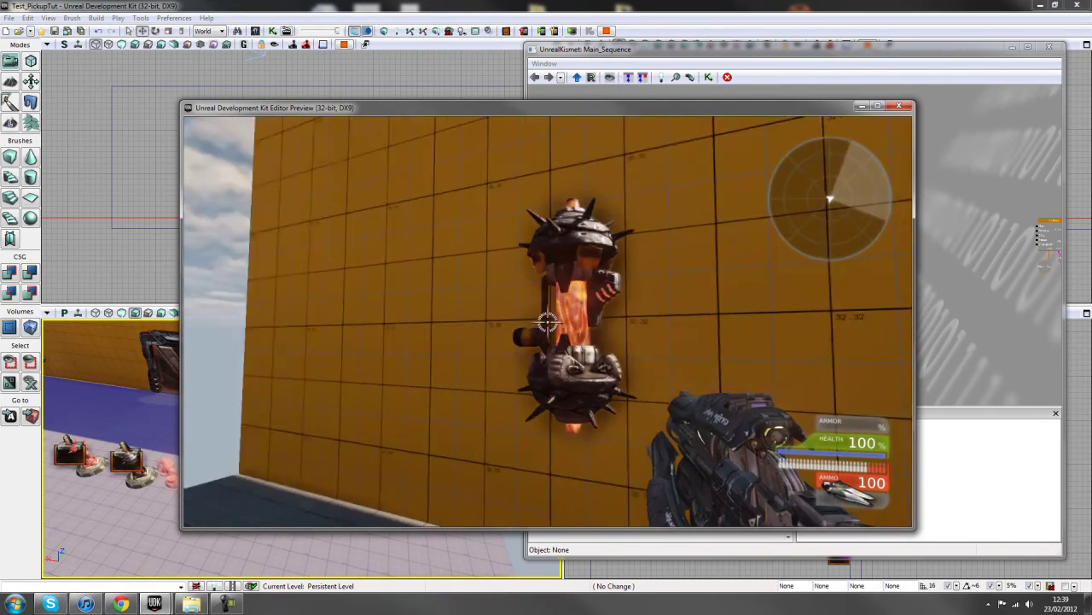
key(w)
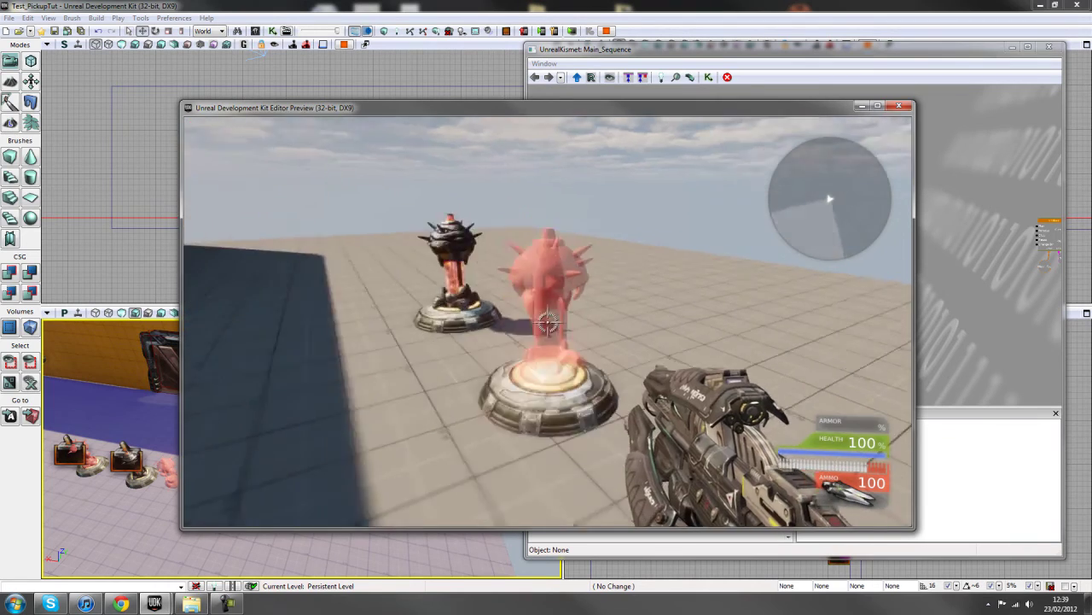
key(d)
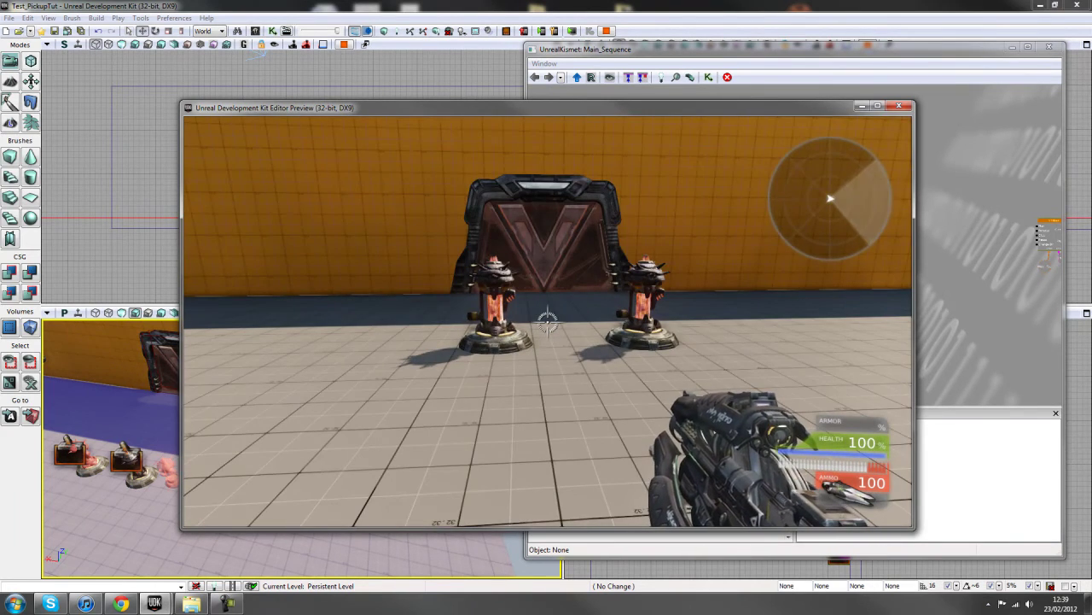
key(Escape)
Slide the translucent key mesh off the second key's pedestal, and put it back over the solid key.
drag(398, 458, 358, 341)
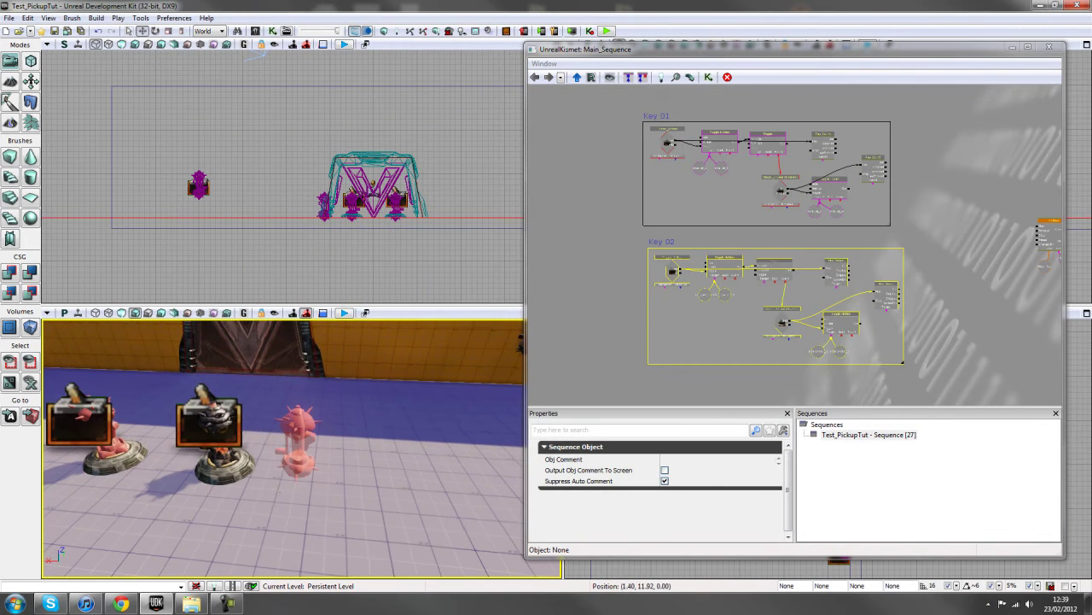
click(294, 431)
drag(256, 443, 184, 443)
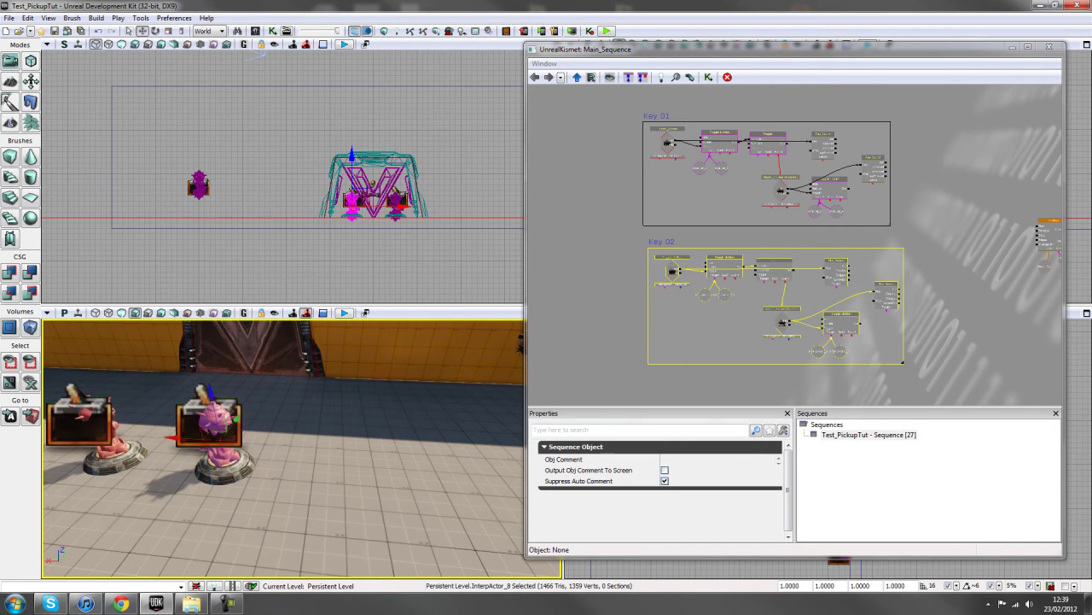
middle_drag(279, 452, 205, 453)
right_drag(278, 478, 278, 410)
Expose the solid key by moving the overlapping translucent mesh aside once more, and restore its position on the pedestal.
click(376, 274)
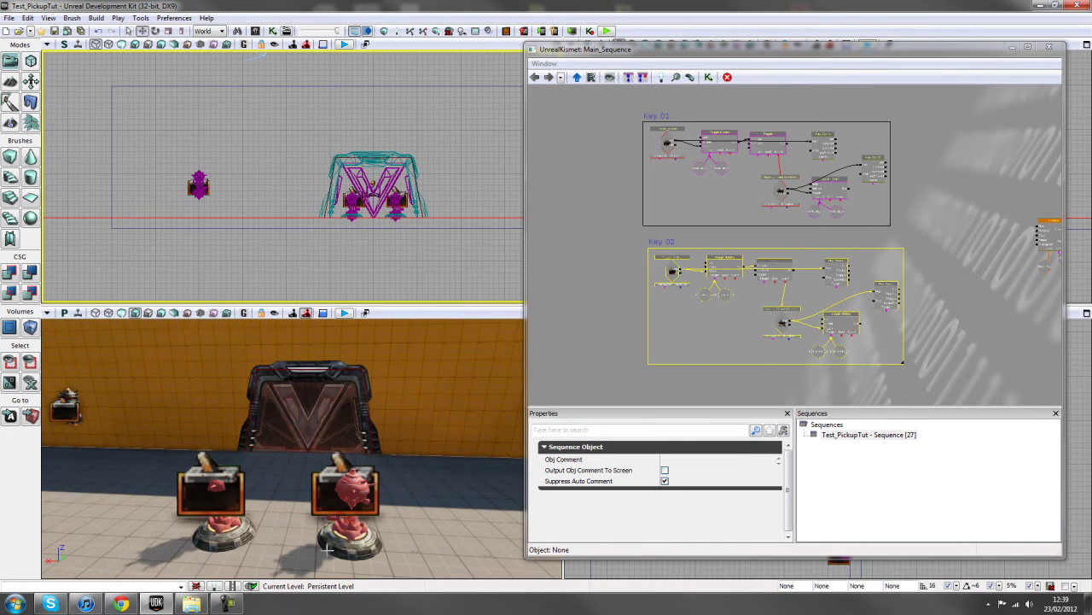
click(351, 485)
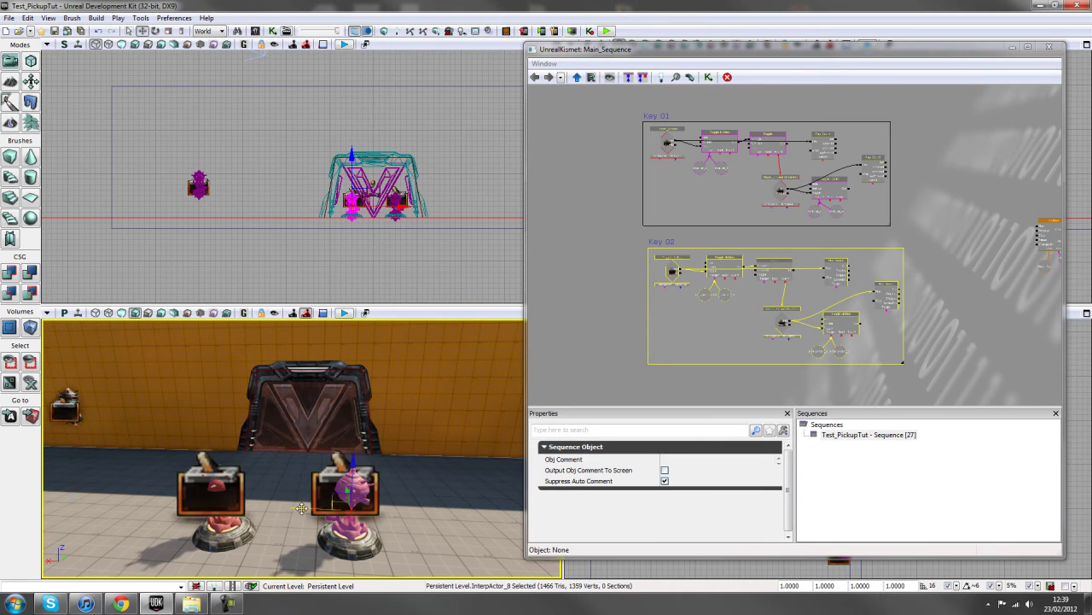
drag(350, 505, 417, 506)
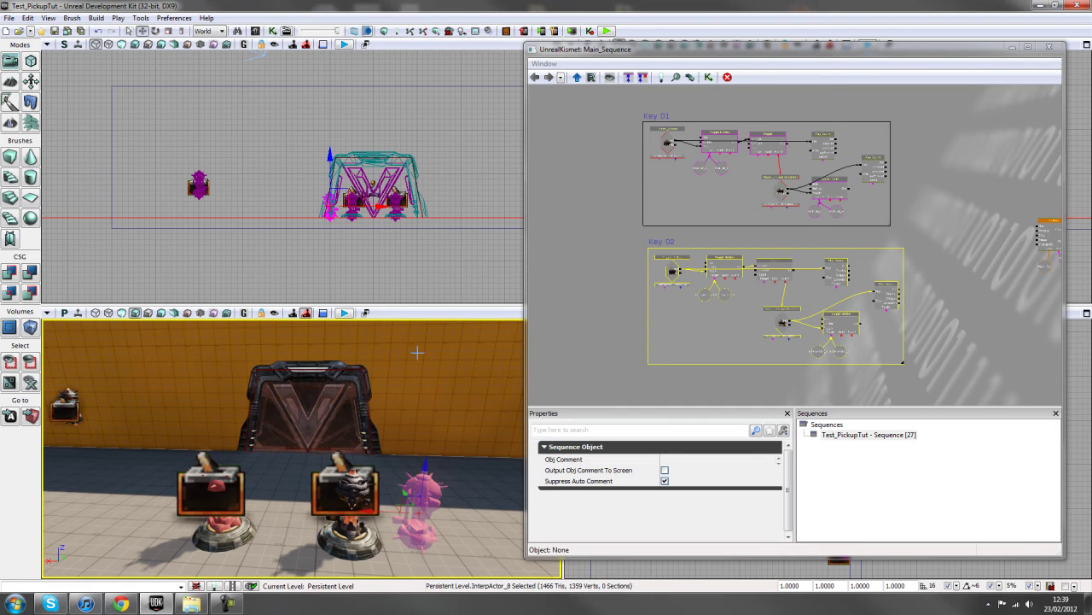
click(424, 488)
key(F5)
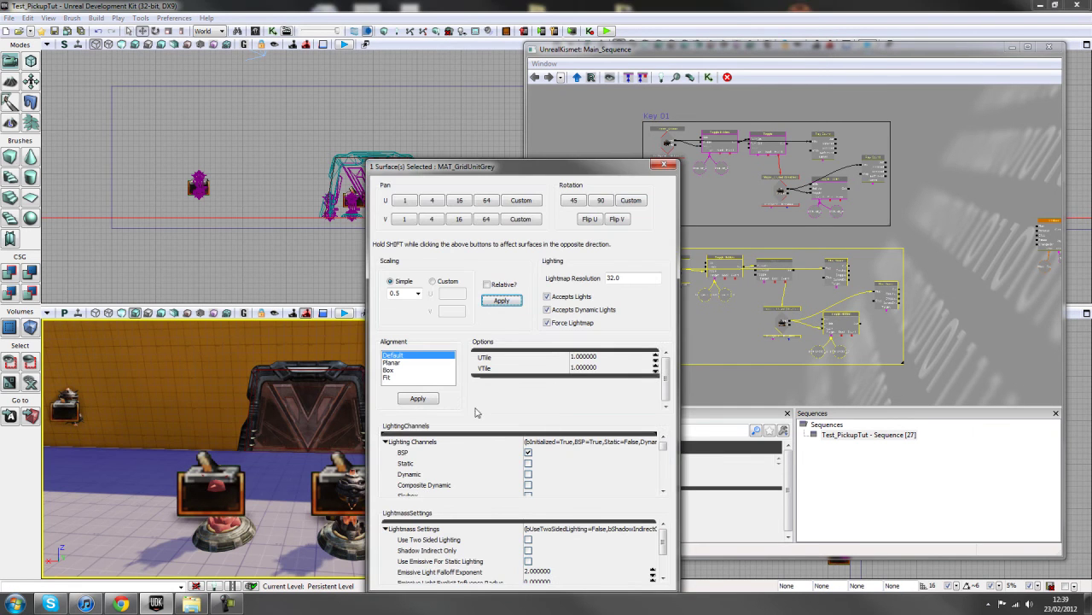
click(665, 165)
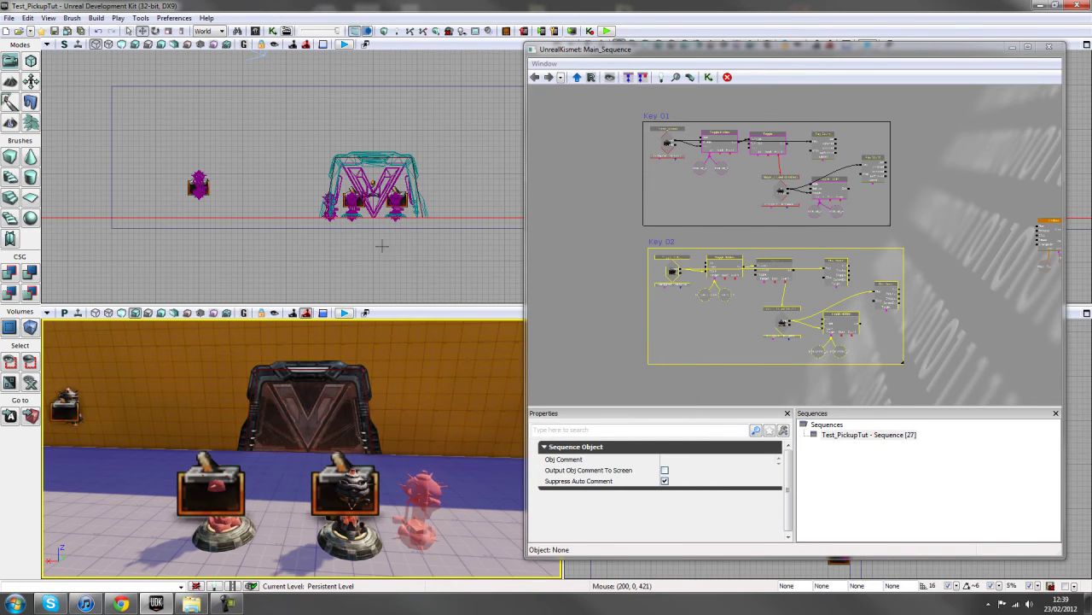
click(428, 498)
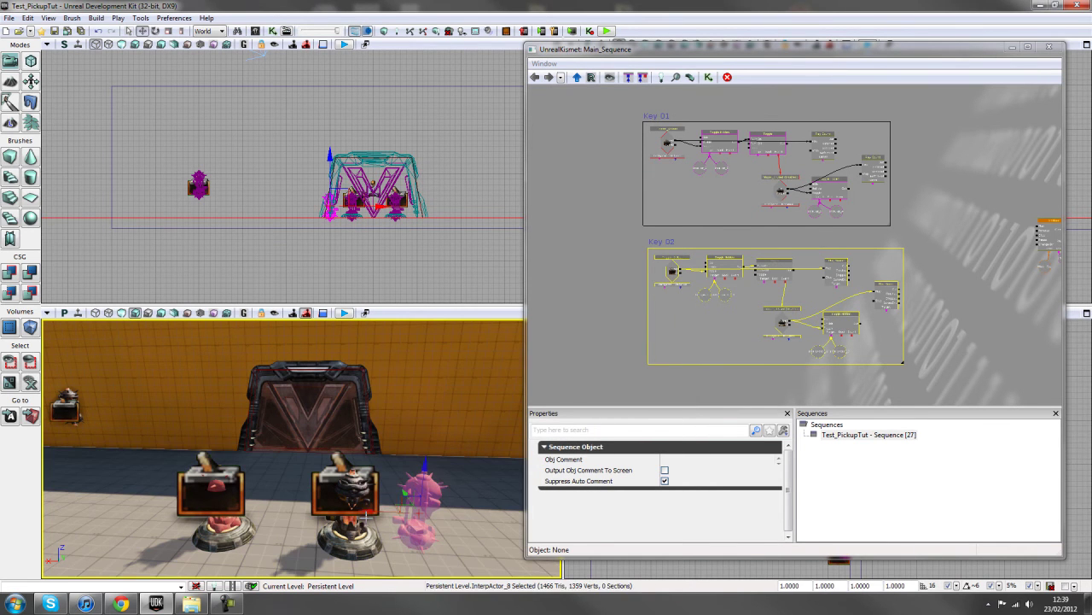
drag(366, 517, 293, 426)
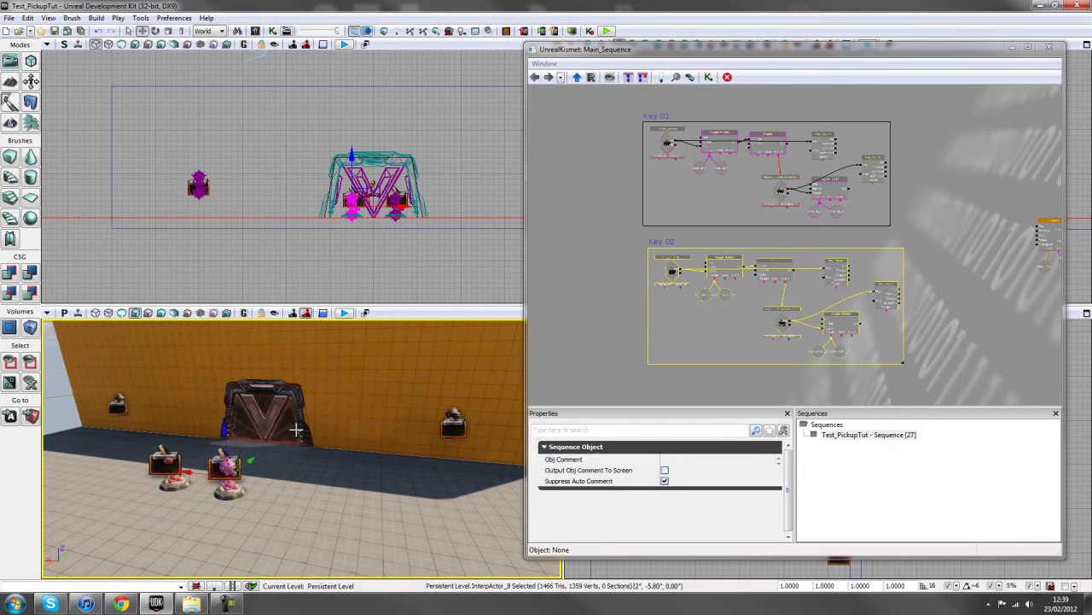
Add an Int Counter condition between the two key comment boxes and the door Matinee.
click(603, 318)
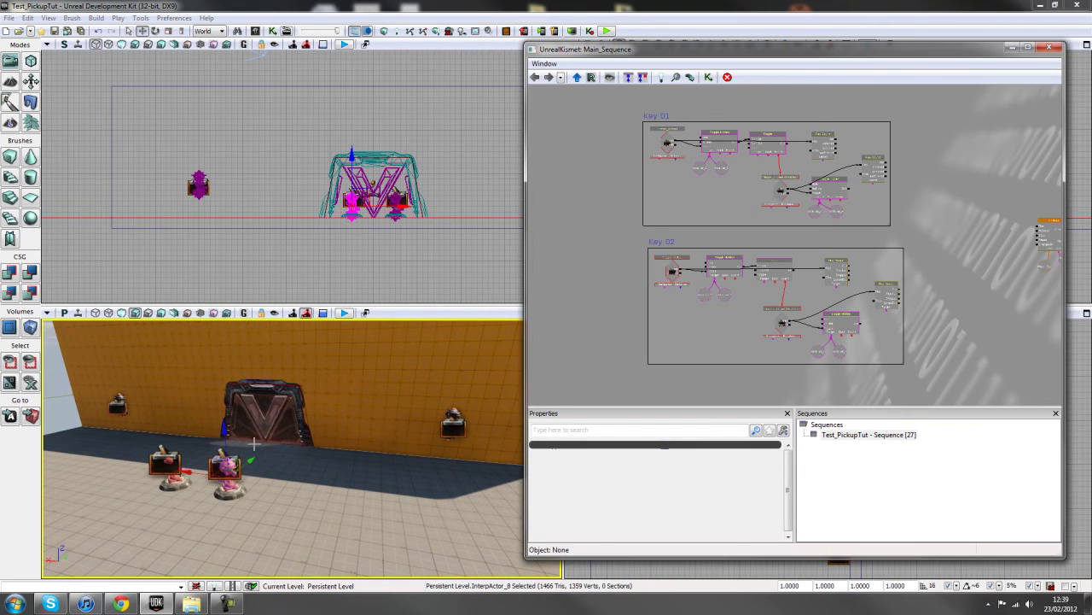
drag(194, 506, 274, 516)
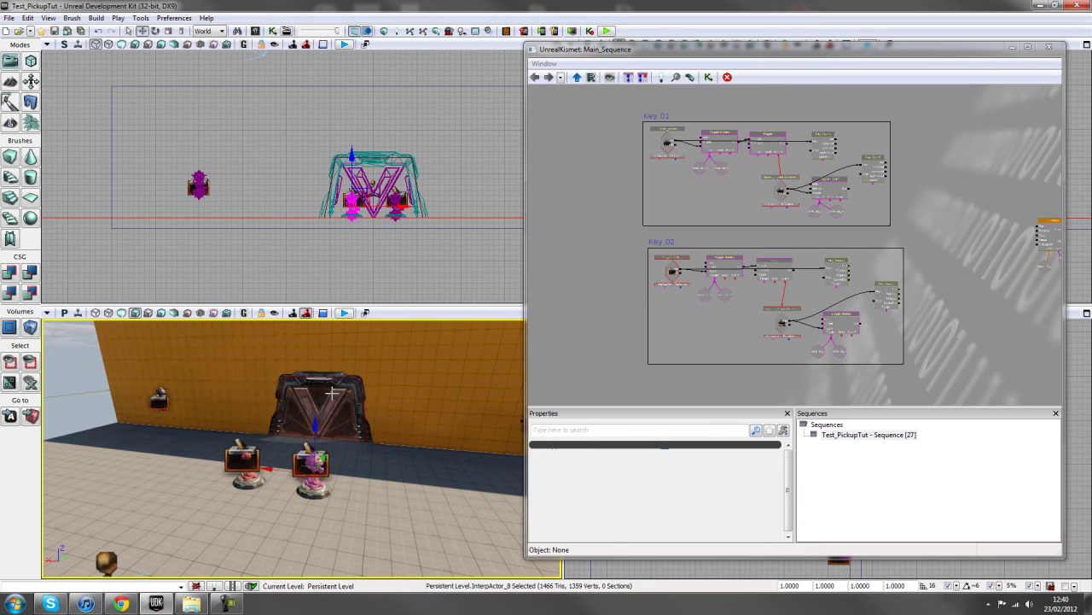
drag(718, 322, 575, 335)
scroll(796, 245, up, 6)
drag(802, 208, 701, 210)
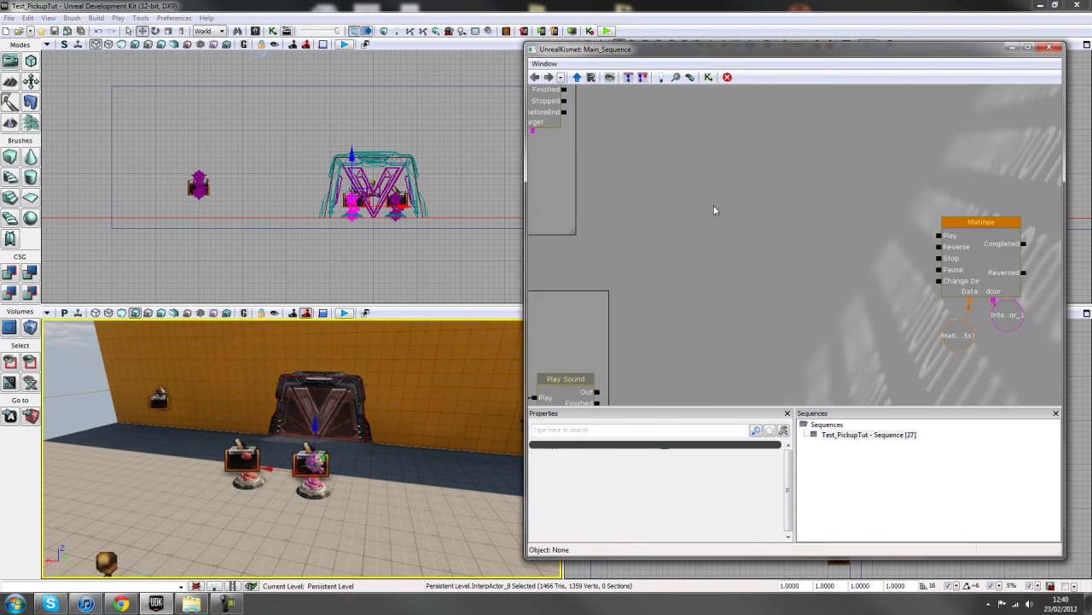
right_click(714, 205)
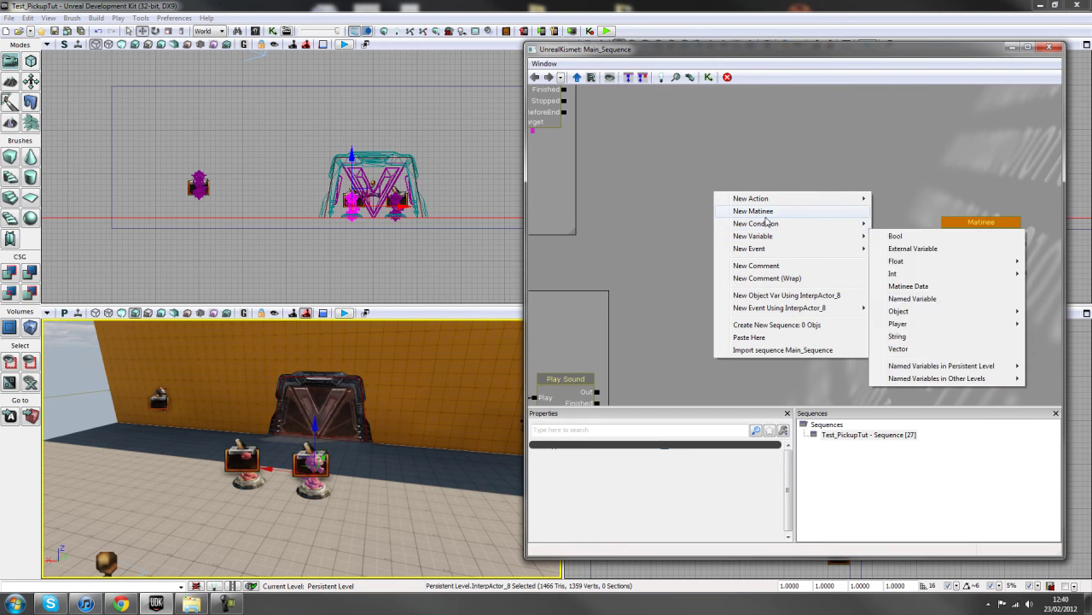
mouse_move(768, 223)
mouse_move(926, 239)
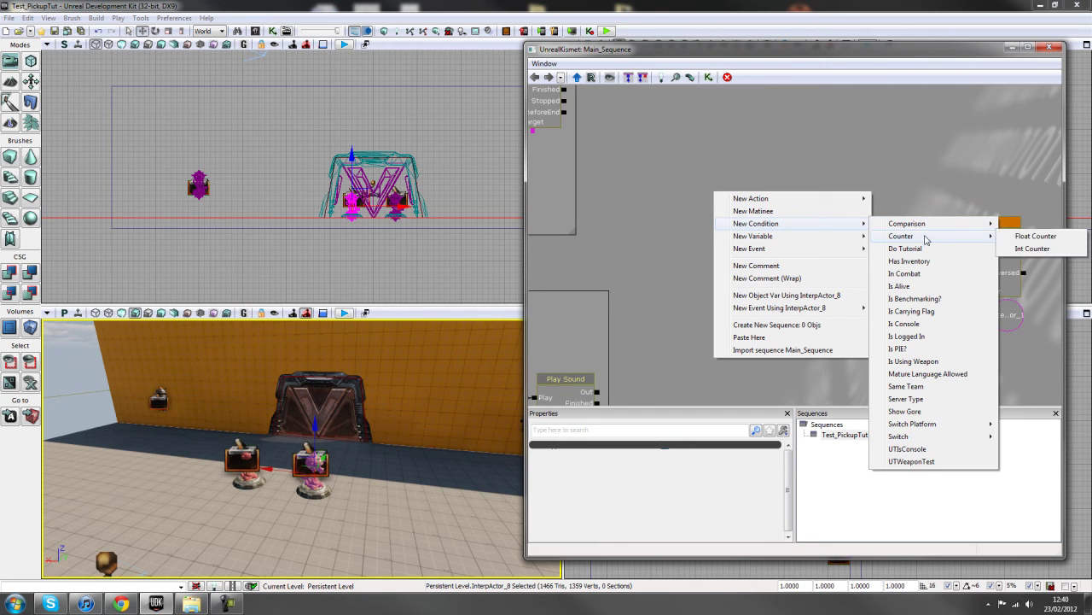
click(1032, 249)
drag(798, 284, 810, 242)
scroll(796, 243, down, 3)
drag(752, 270, 789, 272)
scroll(798, 239, up, 3)
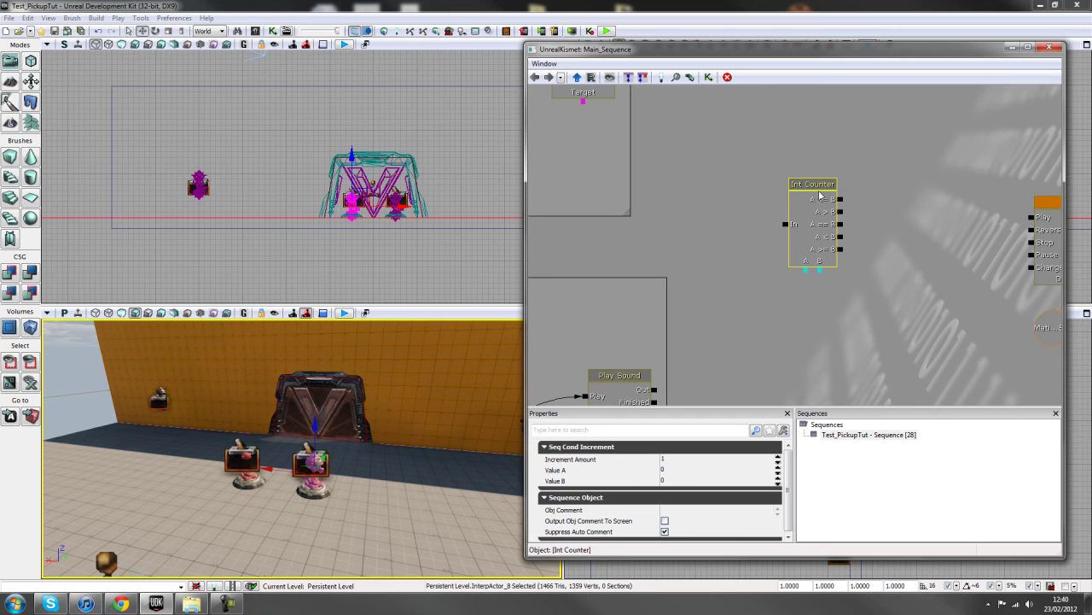
Connect the Used output of Key 01's placement trigger event to the Int Counter's In.
click(780, 215)
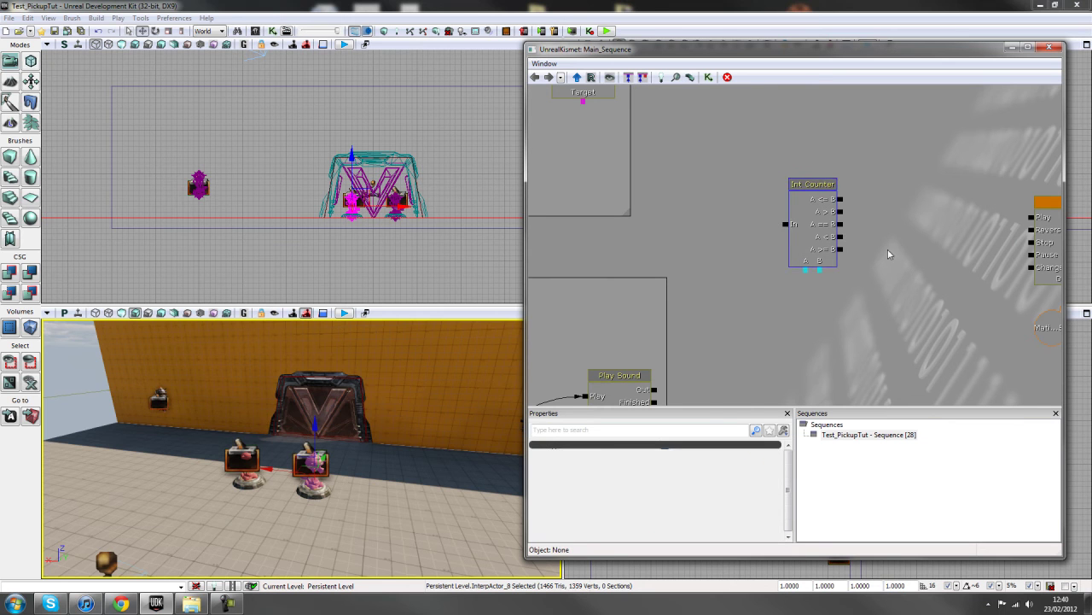
scroll(890, 251, down, 3)
drag(698, 229, 784, 242)
scroll(784, 242, up, 2)
click(588, 173)
drag(588, 173, 853, 193)
Connect the Used output of Key 02's placement trigger event to the Int Counter's In, and check both trigger events.
scroll(852, 194, down, 2)
scroll(853, 193, up, 1)
drag(632, 309, 892, 153)
scroll(799, 250, down, 1)
scroll(890, 240, down, 2)
drag(891, 240, 920, 253)
scroll(919, 246, up, 1)
click(708, 162)
click(720, 320)
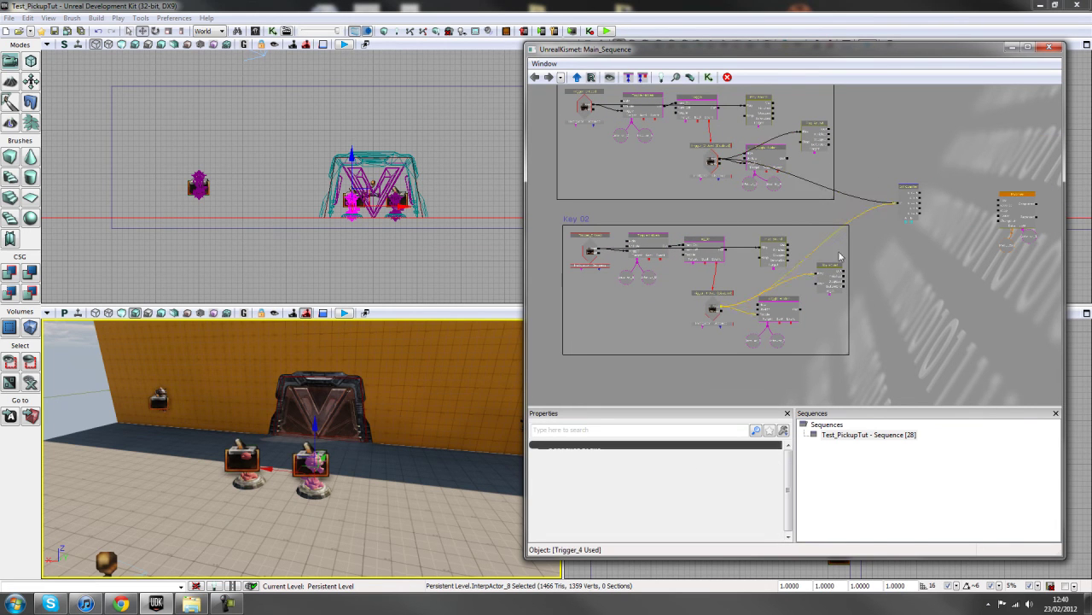
click(707, 164)
click(714, 309)
Create an Int variable on the Int Counter's A connector and offset it away from the B connector.
scroll(781, 288, up, 5)
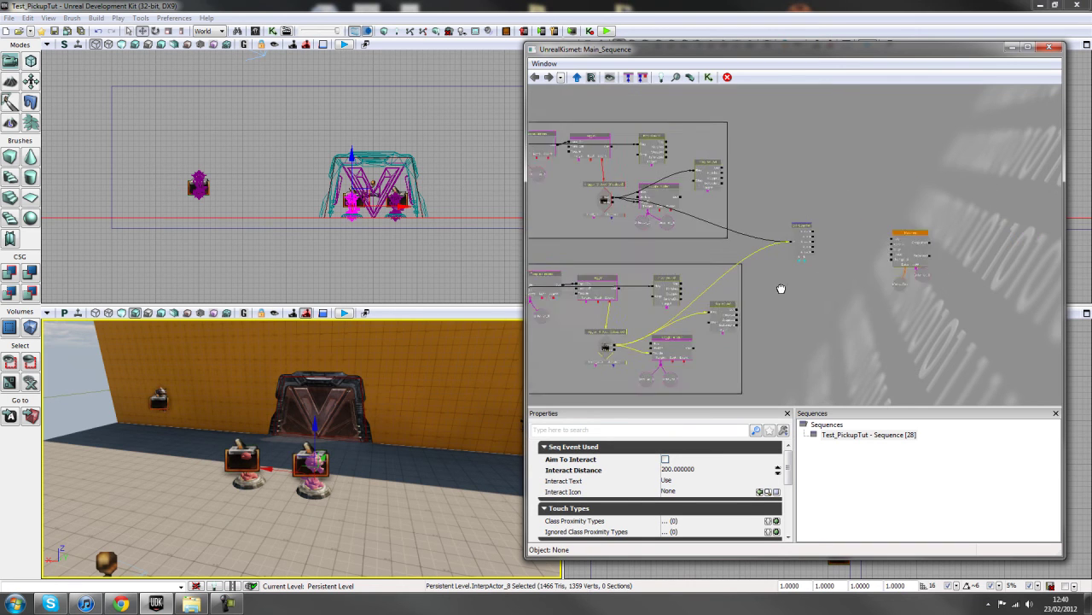
click(756, 260)
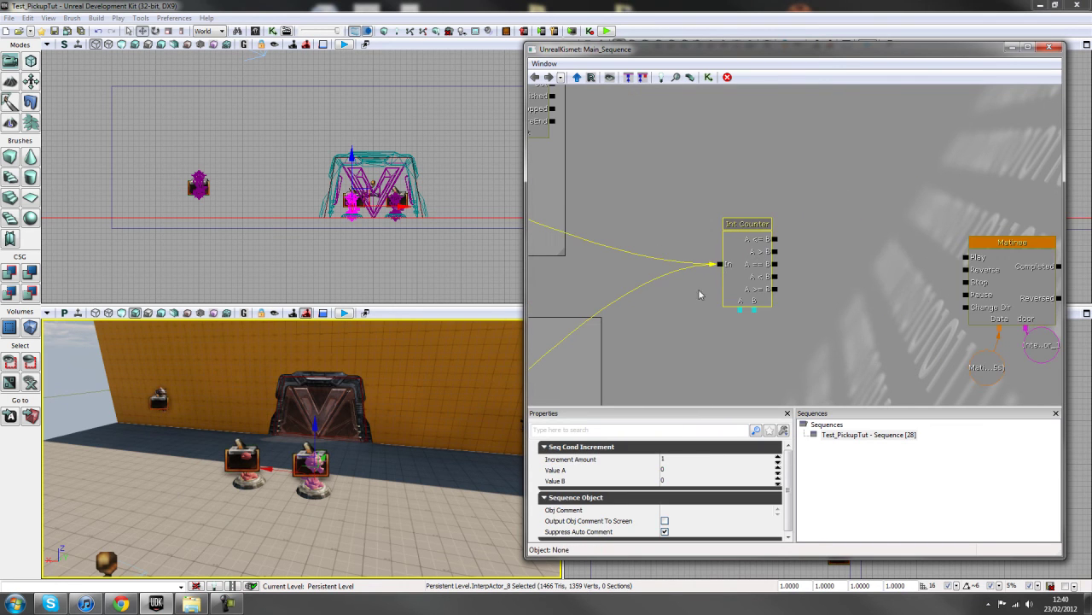
drag(693, 326, 700, 279)
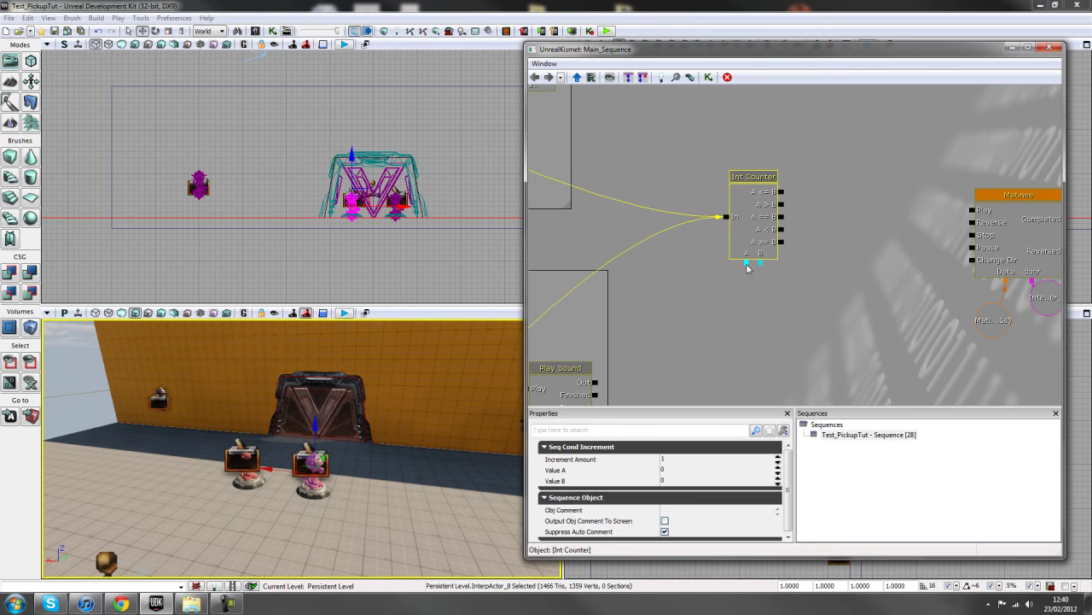
right_click(747, 265)
click(801, 256)
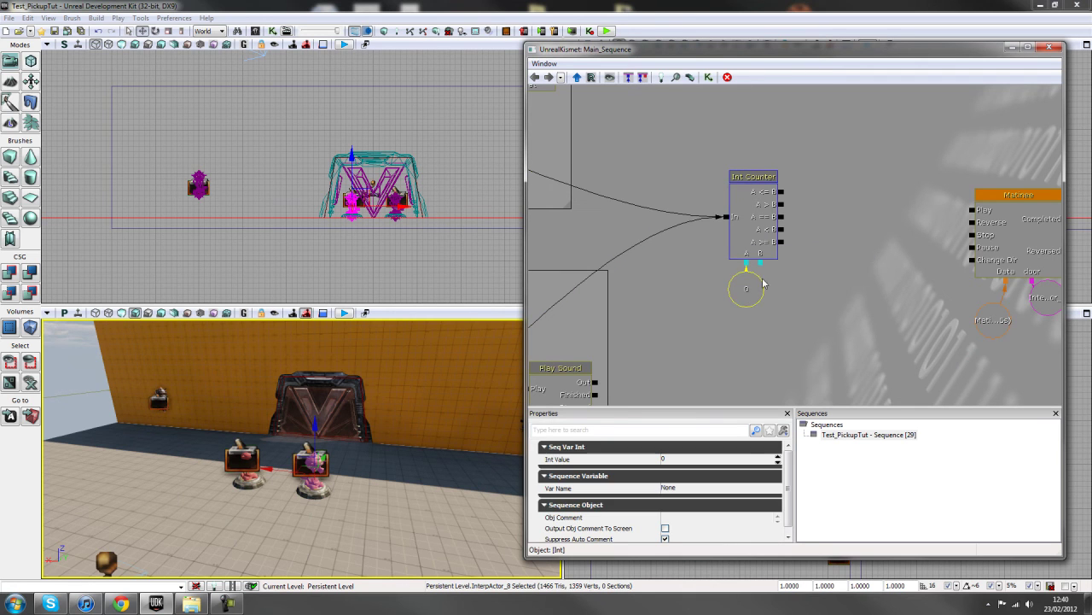
ctrl+drag(751, 297, 711, 288)
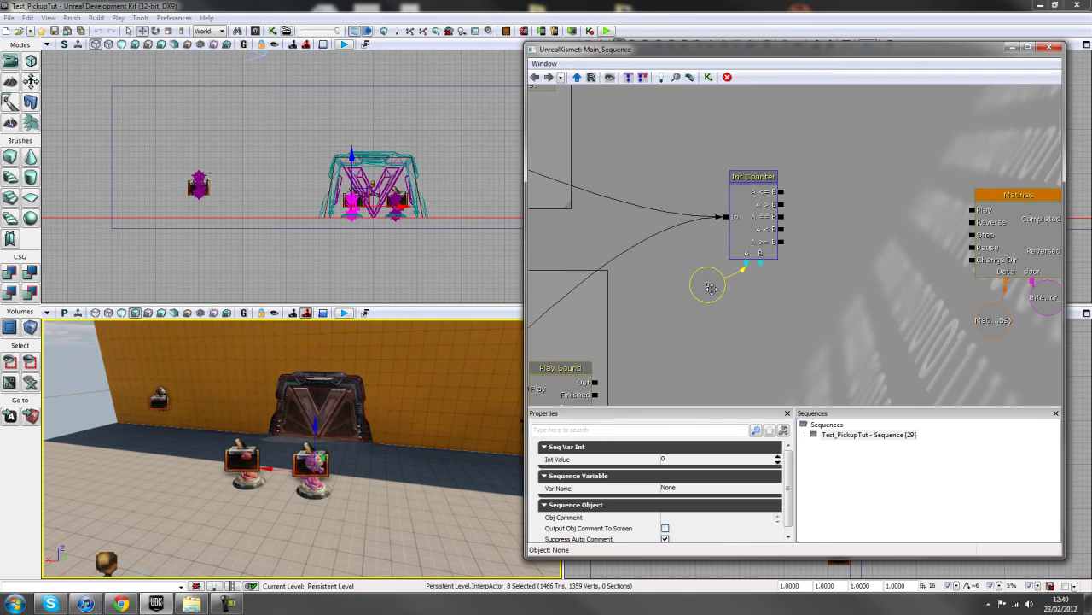
Create an Int variable on the Int Counter's B connector, offset it opposite A's variable, and set its Int Value to 2.
right_click(761, 258)
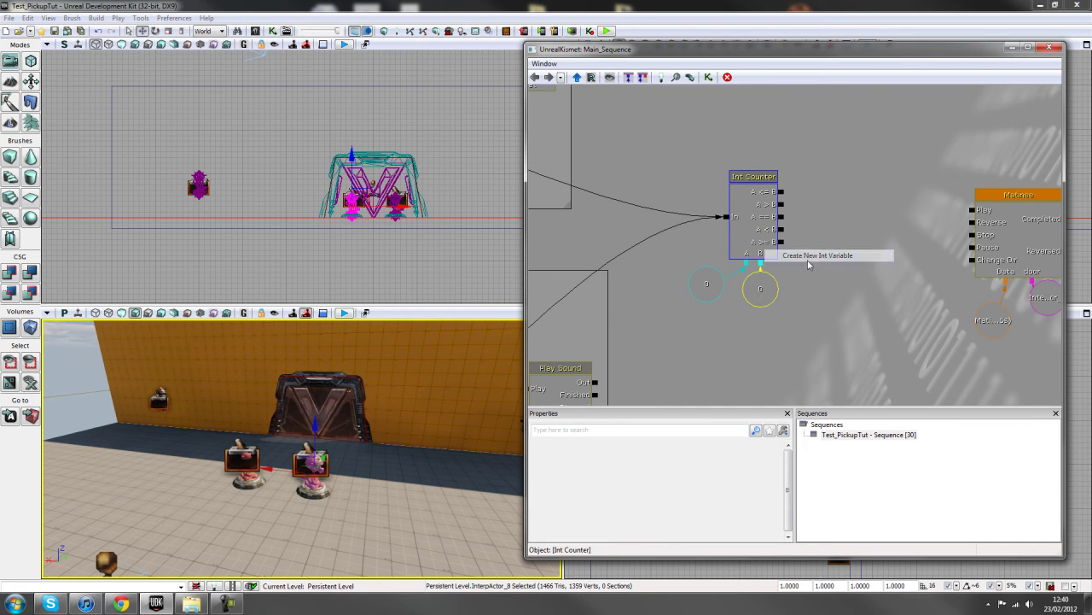
click(790, 257)
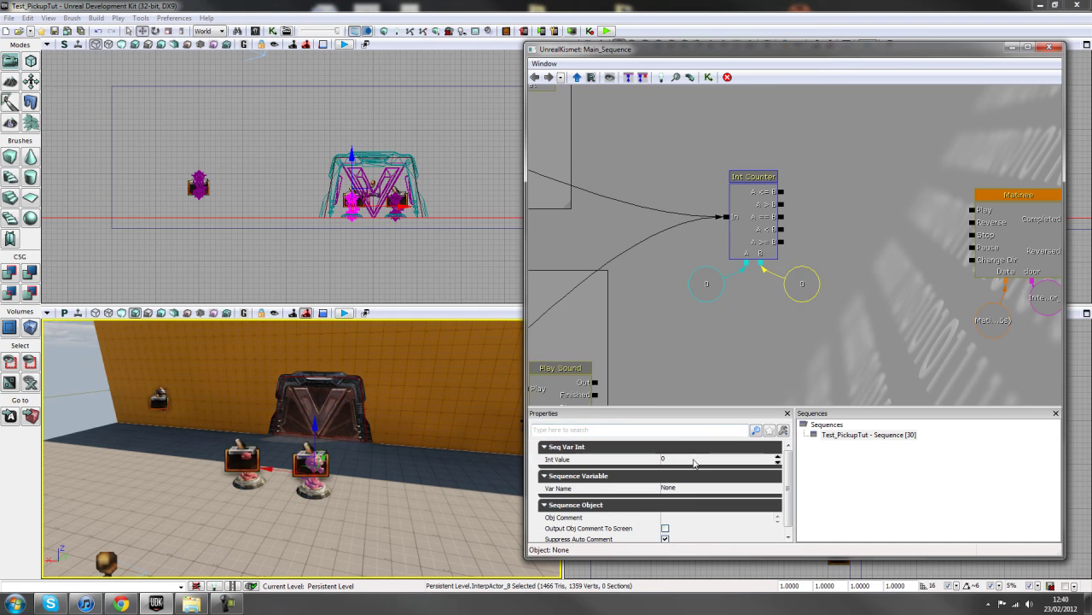
click(694, 460)
text(2)
key(Return)
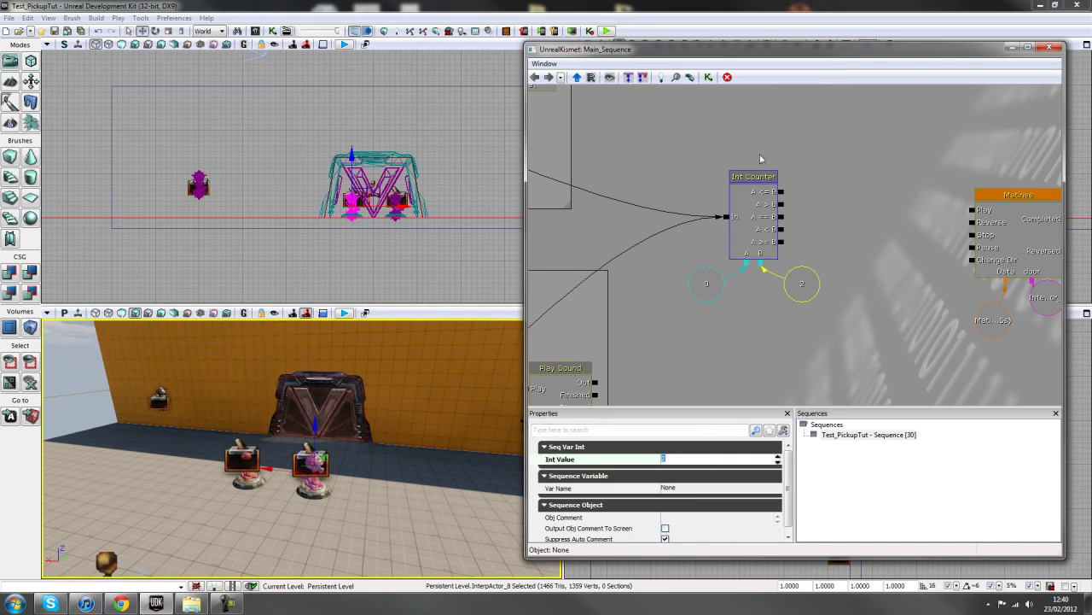
Examine the Int Counter's Increment Amount, its A variable, and the incoming links from both keys' placement triggers.
click(763, 198)
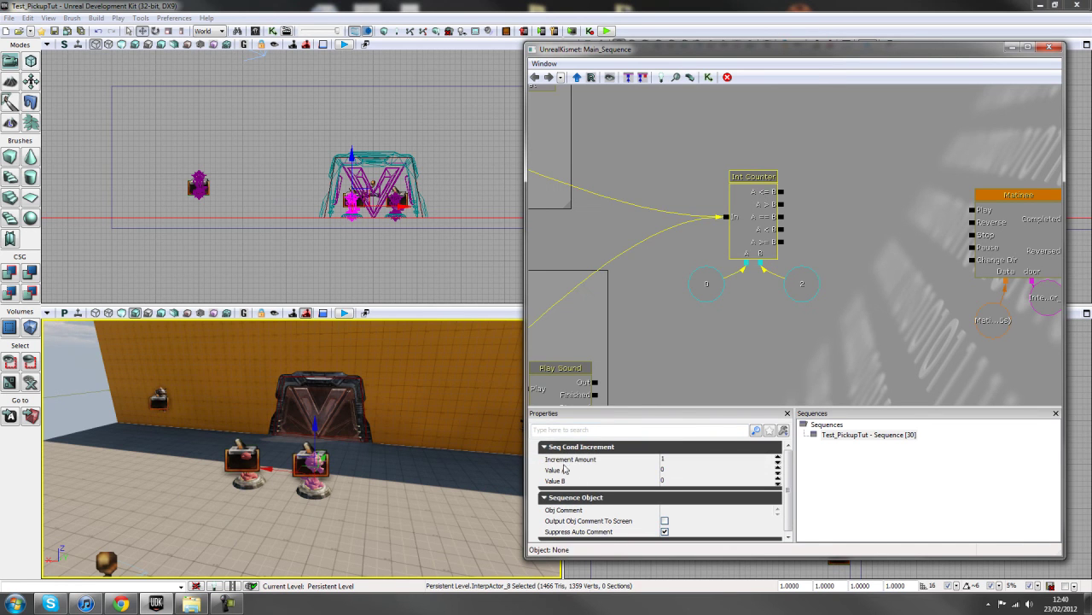
click(666, 460)
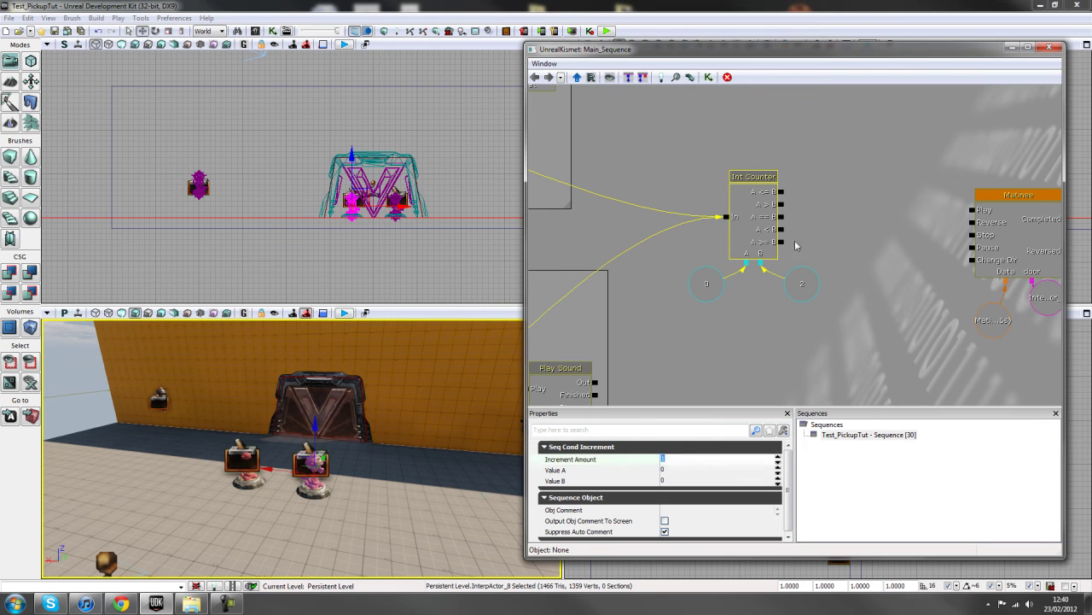
click(757, 215)
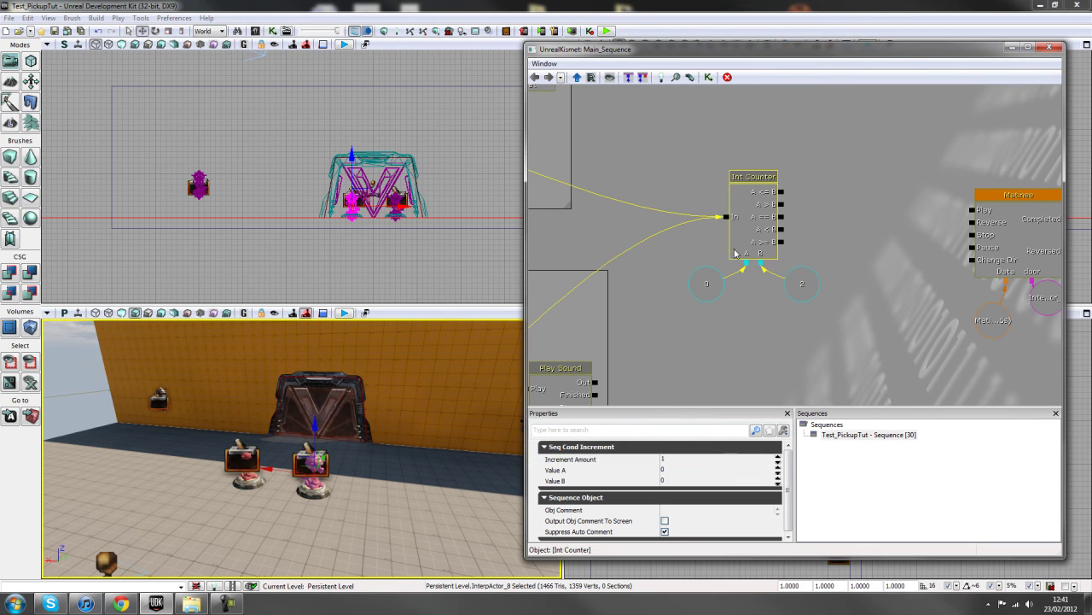
click(712, 295)
drag(702, 286, 783, 303)
scroll(739, 265, down, 1)
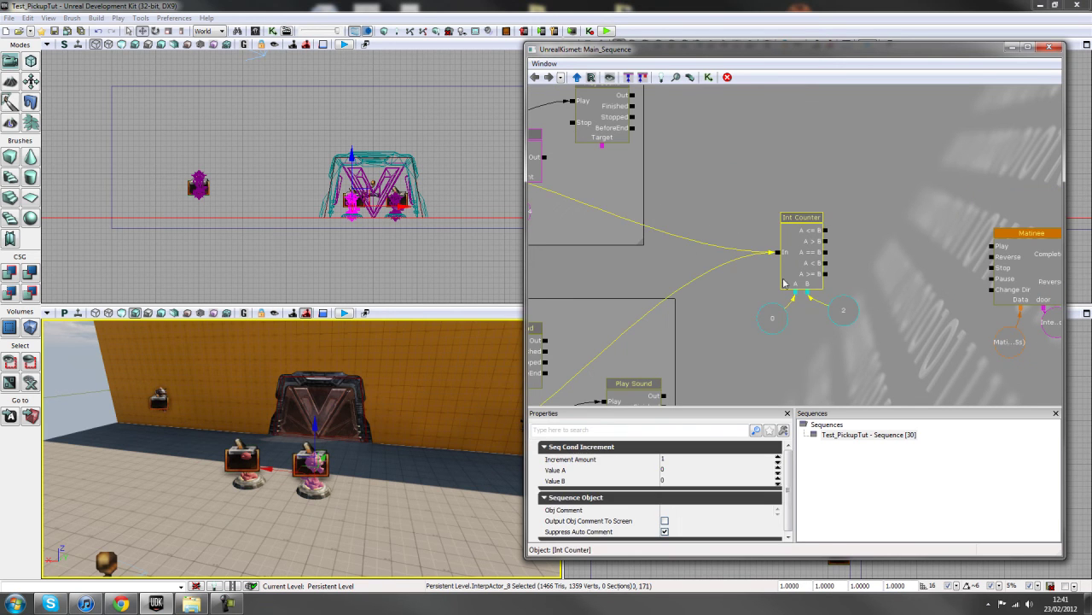
scroll(794, 246, down, 2)
drag(646, 231, 737, 228)
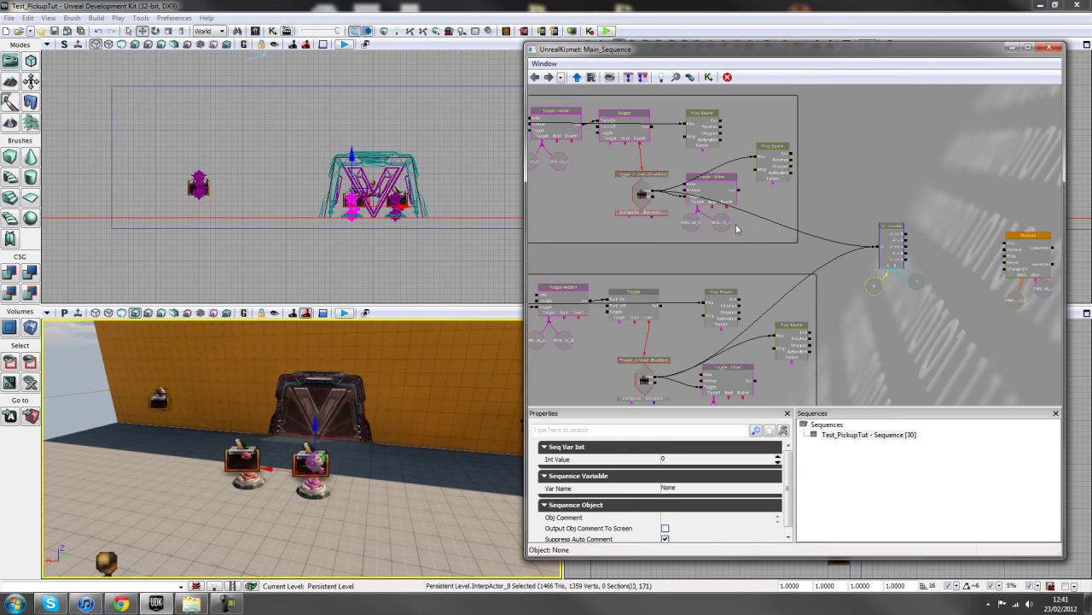
Check the Int Values of the Int Counter's A and B variables and the Key 02 trigger link feeding its In.
drag(815, 201, 740, 175)
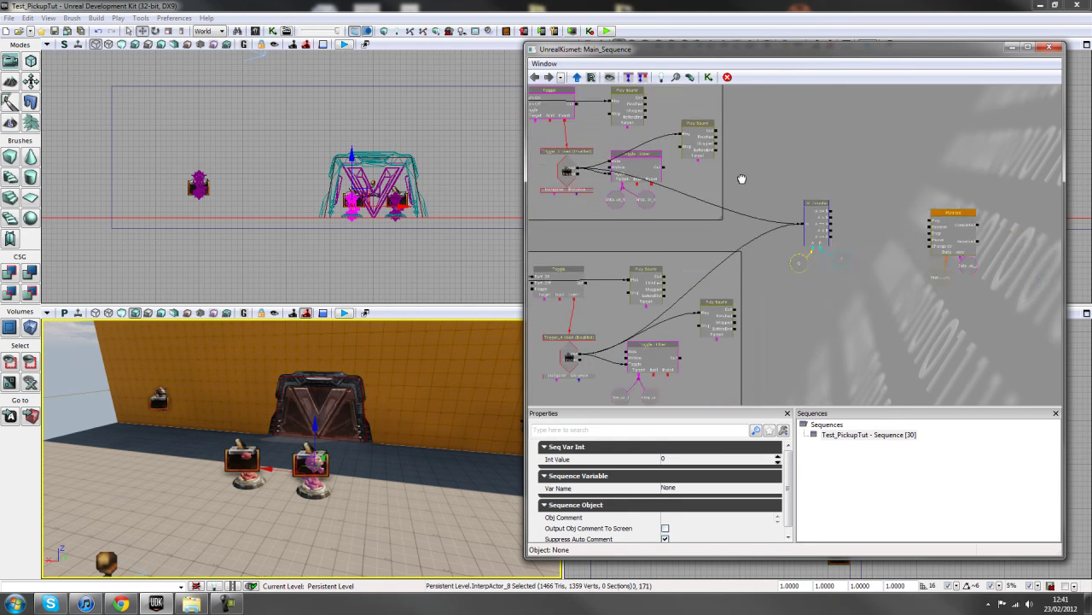
scroll(793, 202, up, 3)
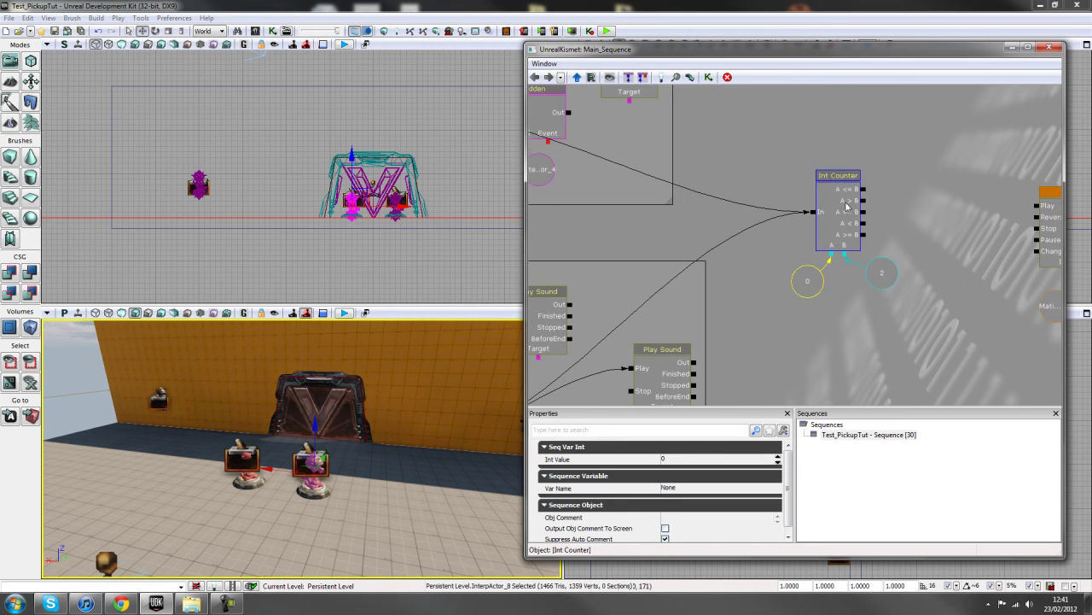
drag(823, 279, 726, 287)
click(783, 266)
scroll(706, 286, down, 3)
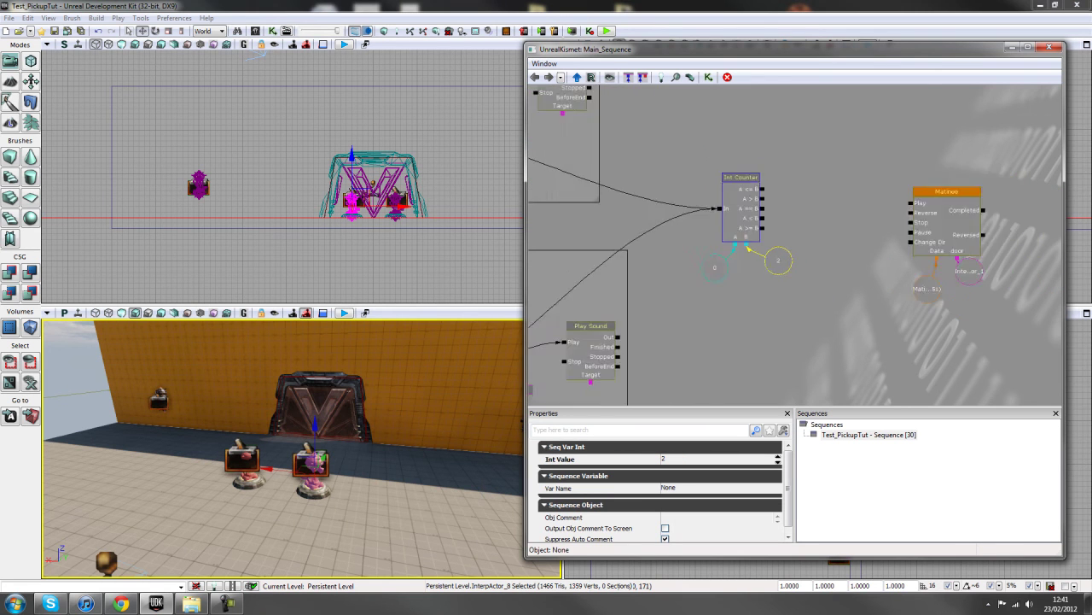
drag(728, 312, 867, 229)
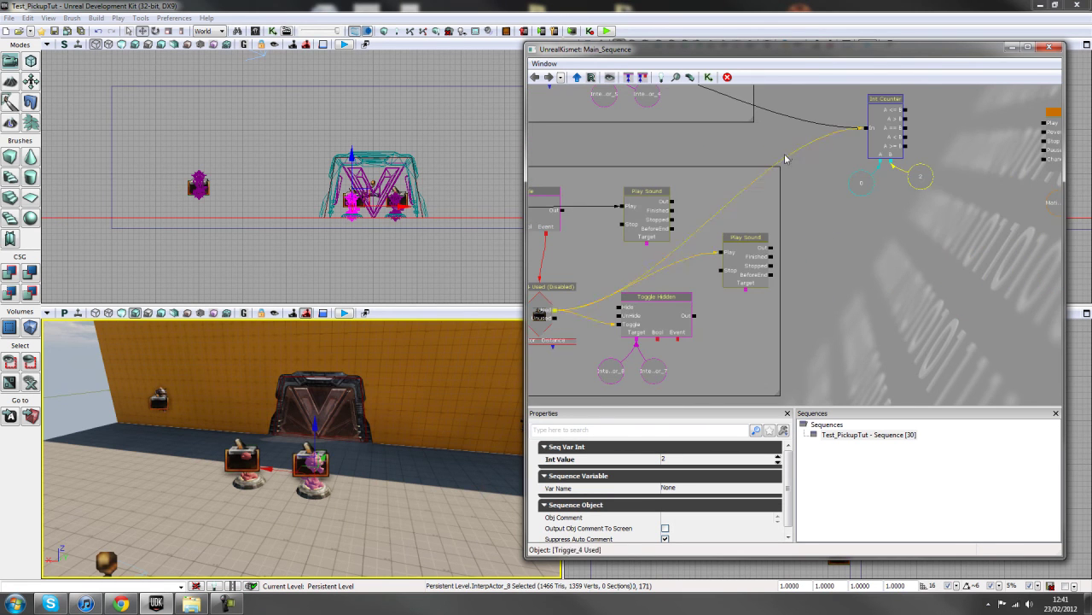
drag(785, 159, 702, 239)
scroll(780, 275, up, 3)
click(773, 266)
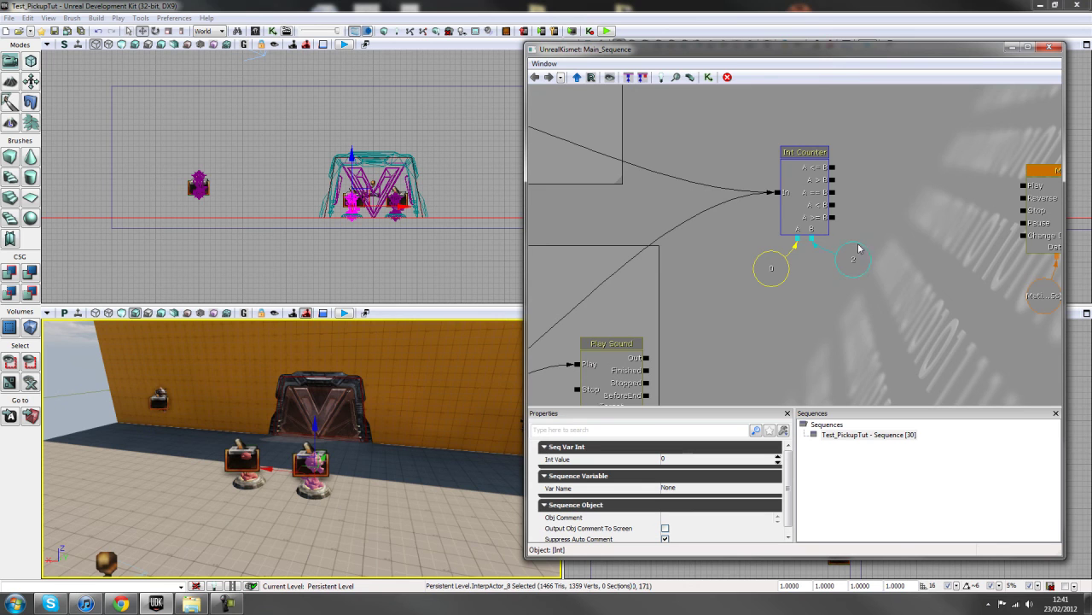
Connect the Int Counter's A == B output to the door Matinee's Play input.
drag(871, 286, 739, 328)
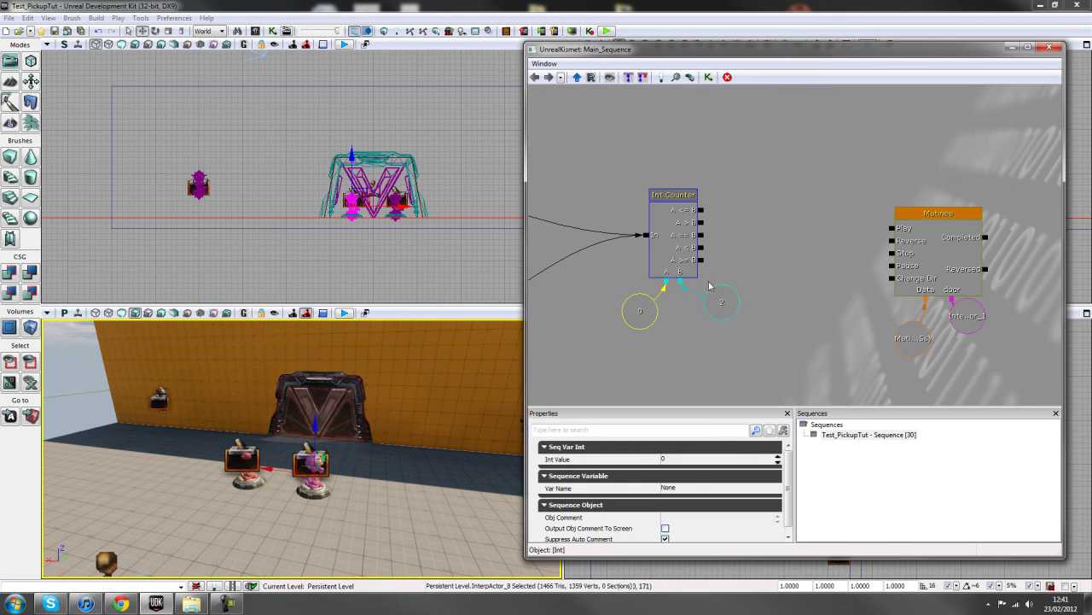
drag(700, 235, 894, 231)
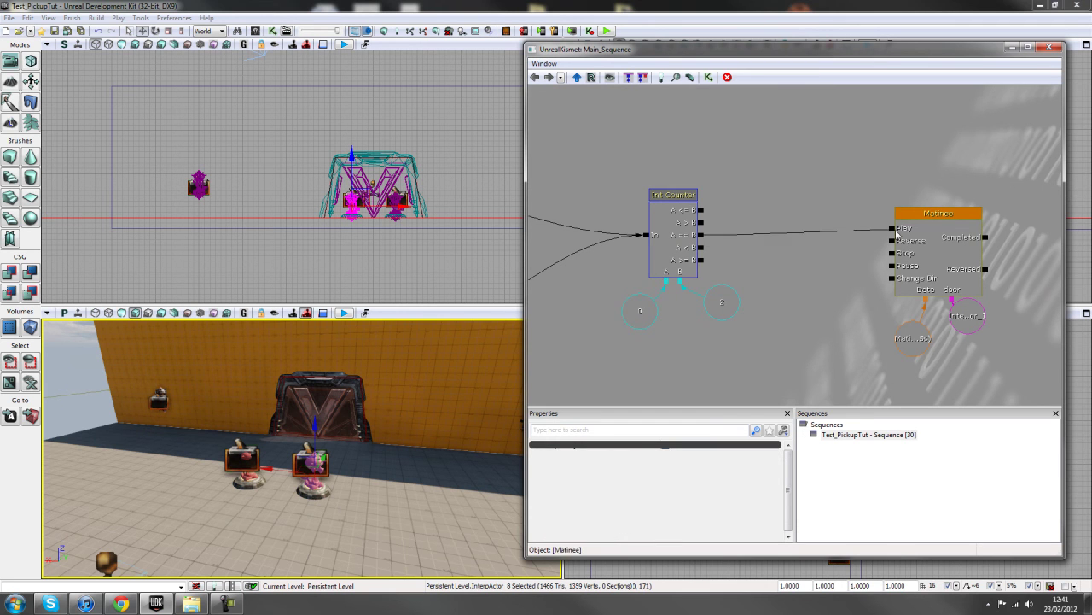
scroll(742, 266, down, 2)
scroll(741, 266, up, 1)
drag(742, 266, 837, 248)
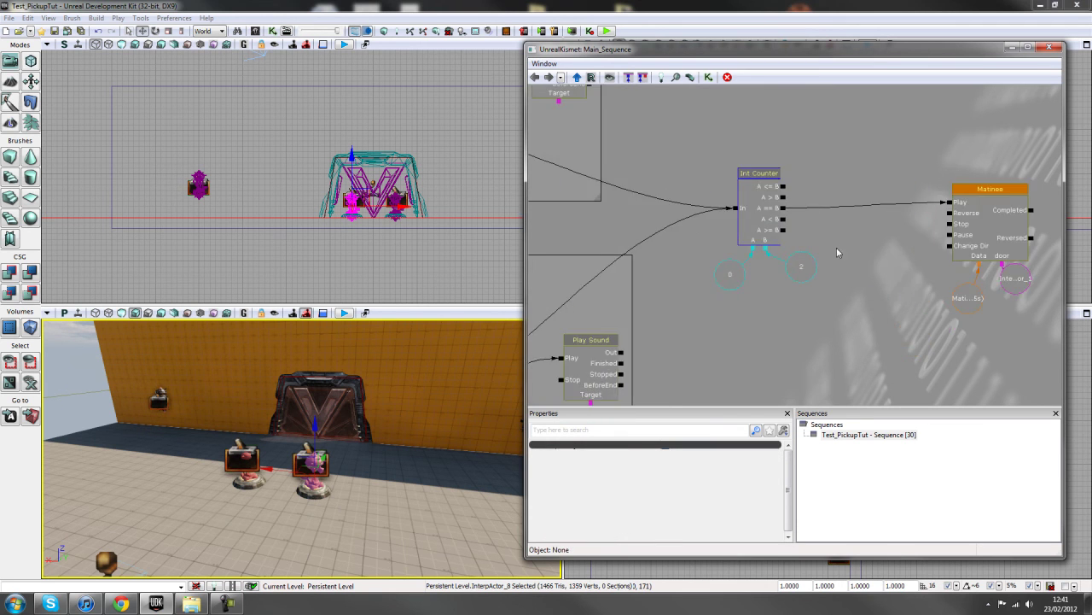
Examine the Int Counter's comparison outputs, its A variable, and the link from A == B to the Matinee.
scroll(769, 246, up, 1)
drag(770, 245, 725, 246)
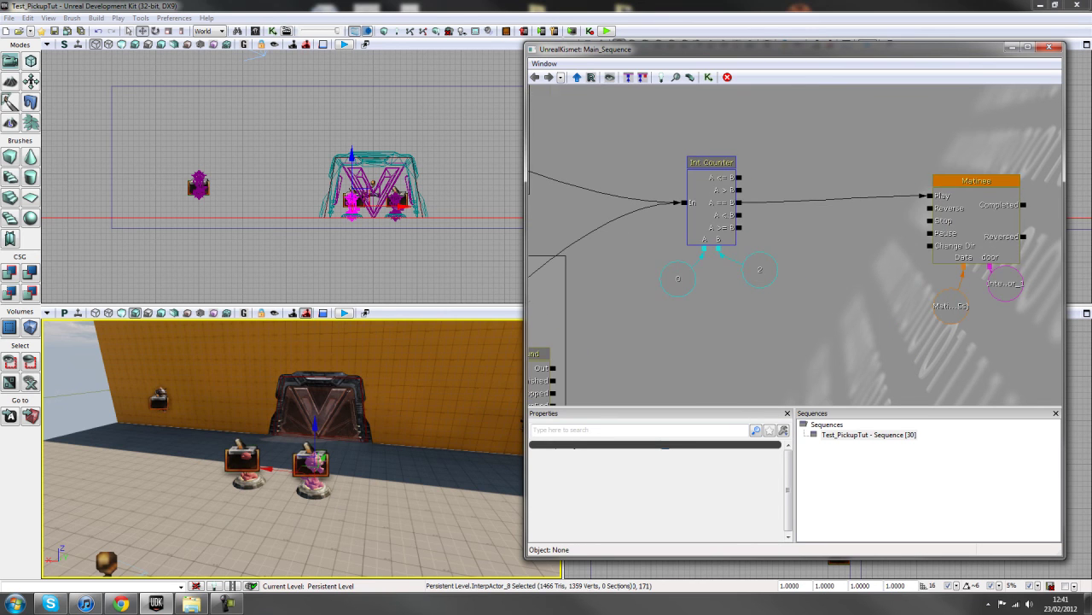
scroll(664, 303, down, 3)
drag(664, 303, 739, 302)
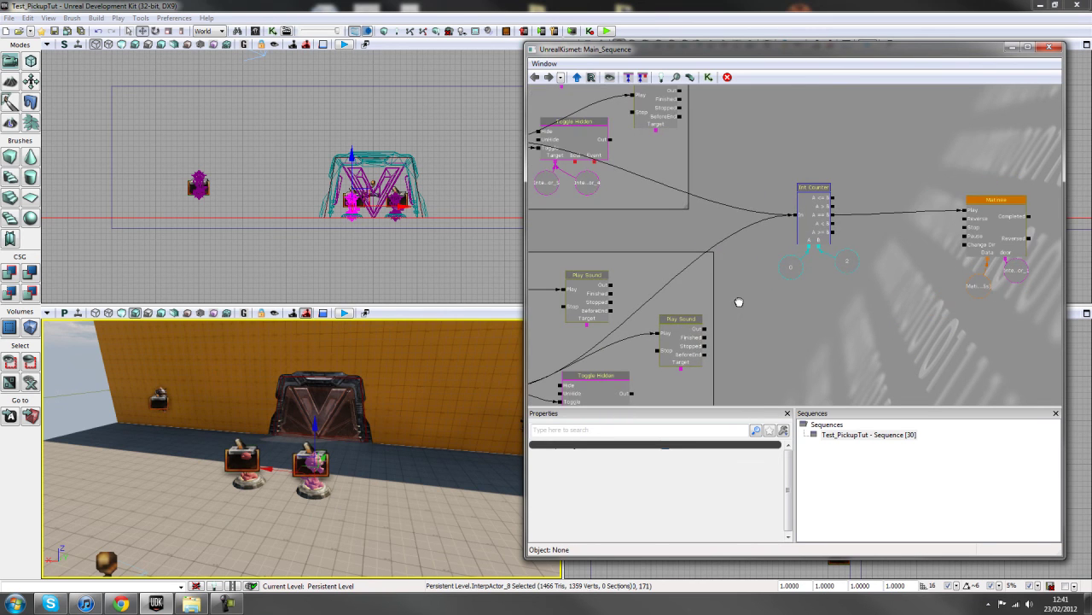
scroll(743, 244, up, 3)
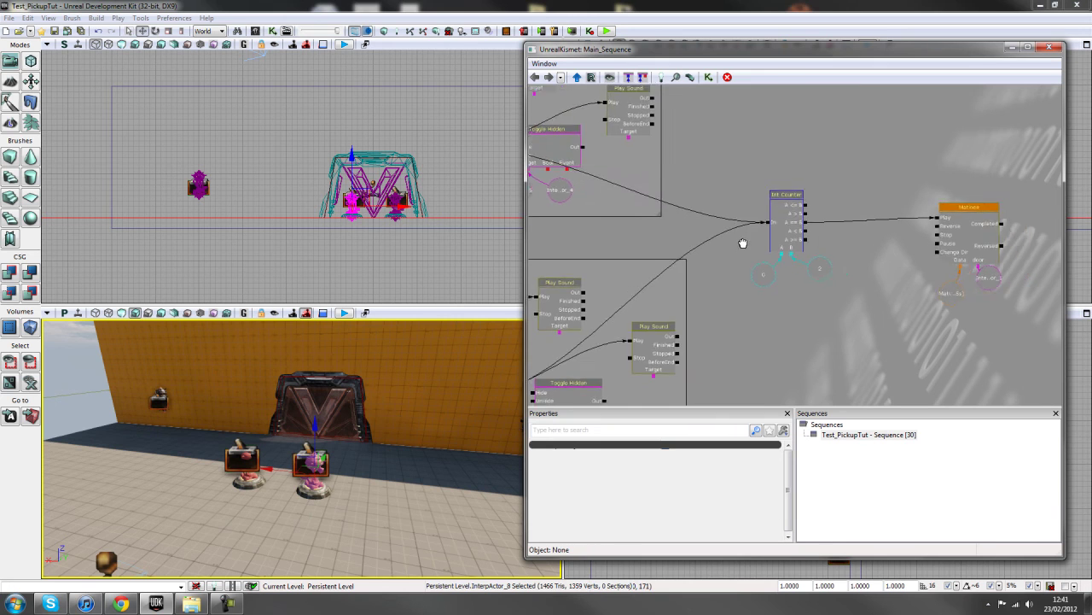
click(750, 306)
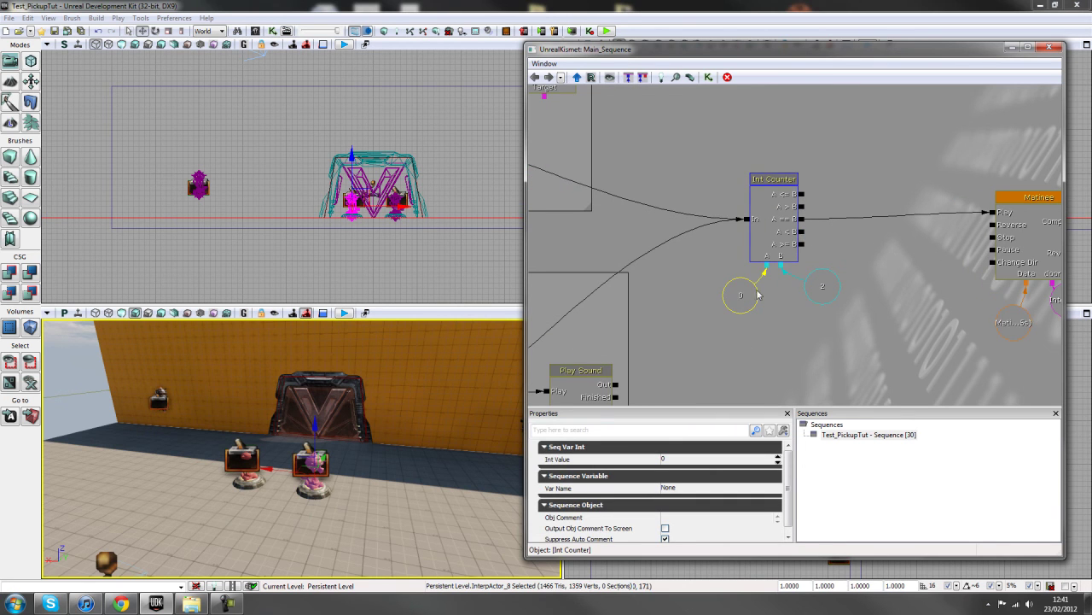
drag(801, 232, 877, 260)
scroll(833, 255, down, 1)
scroll(834, 254, up, 1)
scroll(834, 254, down, 1)
scroll(834, 254, up, 1)
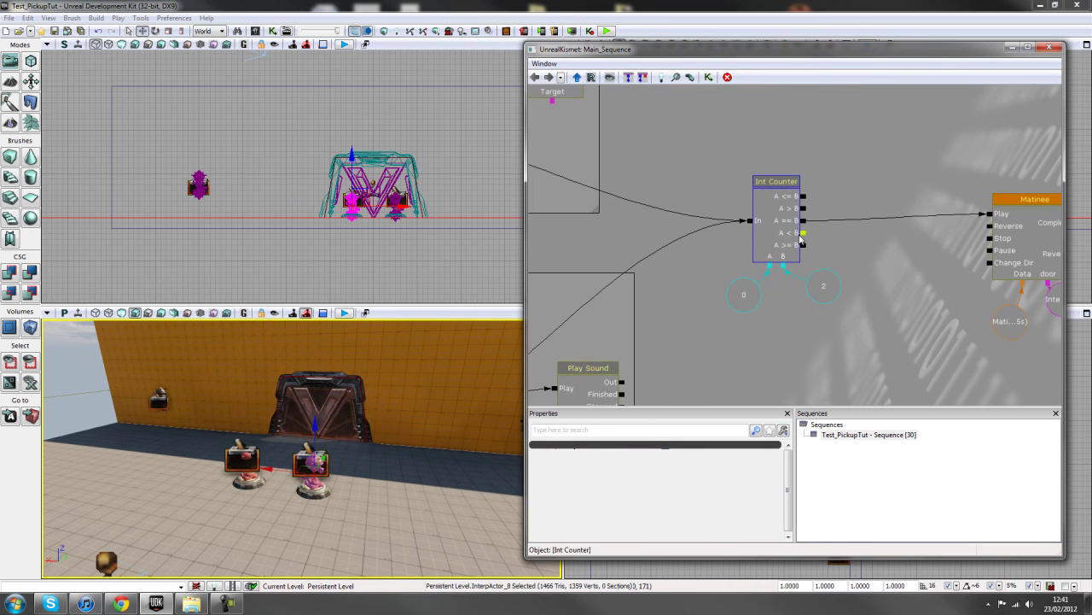
mouse_move(843, 262)
mouse_down()
mouse_move(828, 255)
mouse_move(836, 272)
mouse_move(826, 264)
mouse_up()
scroll(843, 262, up, 1)
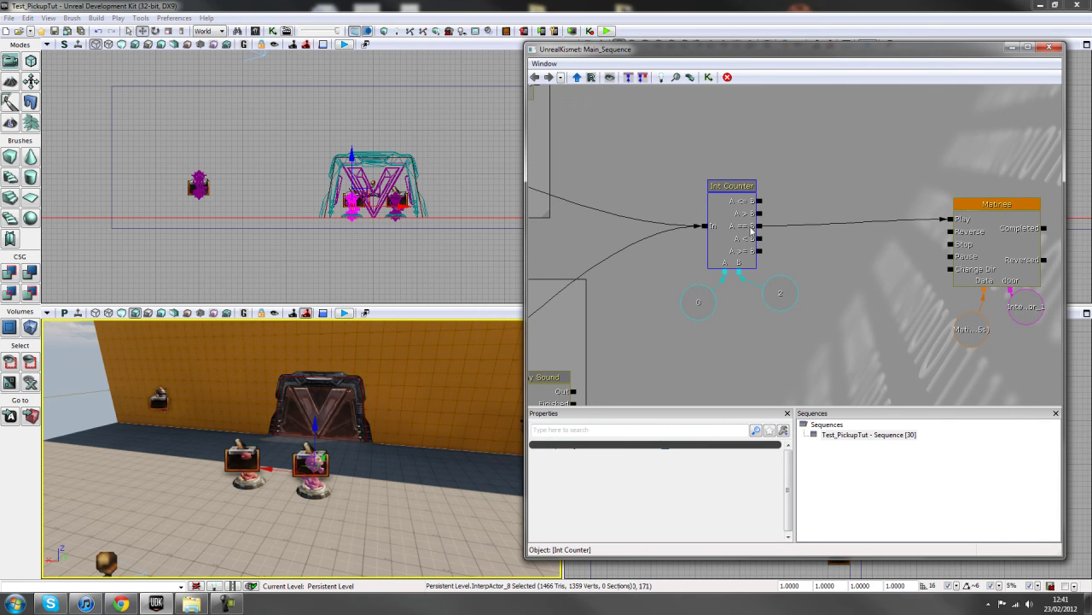
drag(883, 278, 831, 296)
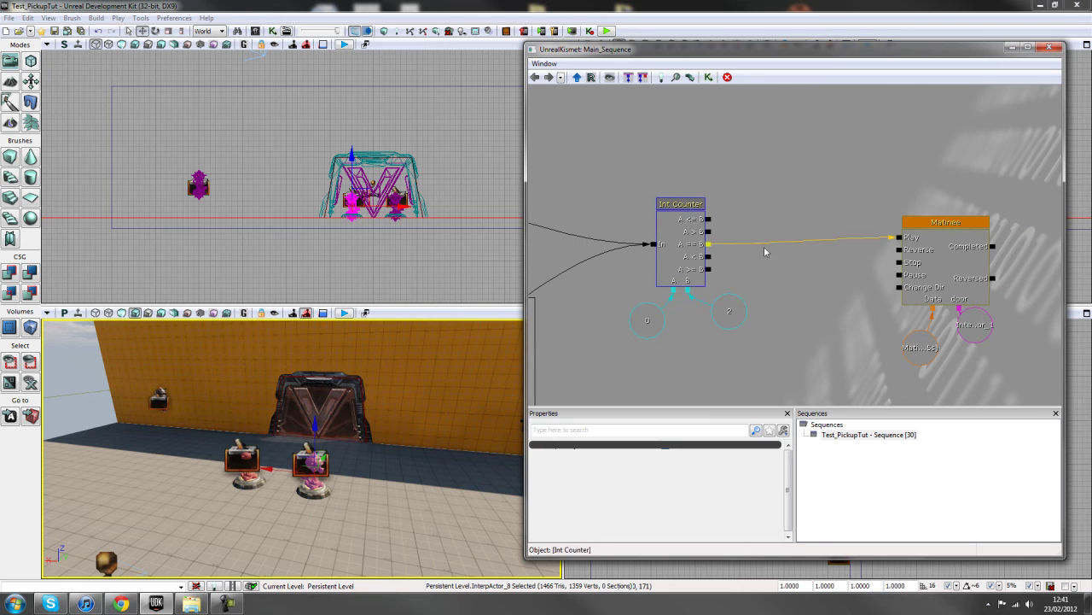
Open the door Matinee, play back its movement animation, and close it.
double_click(935, 250)
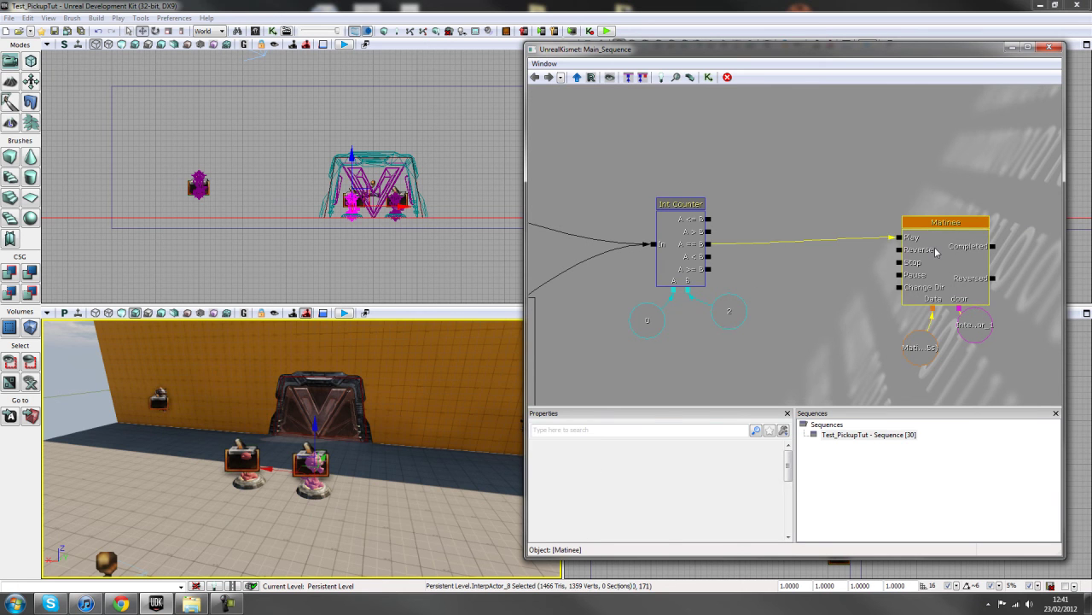
mouse_move(389, 425)
right_down()
mouse_move(341, 409)
mouse_move(390, 426)
right_up()
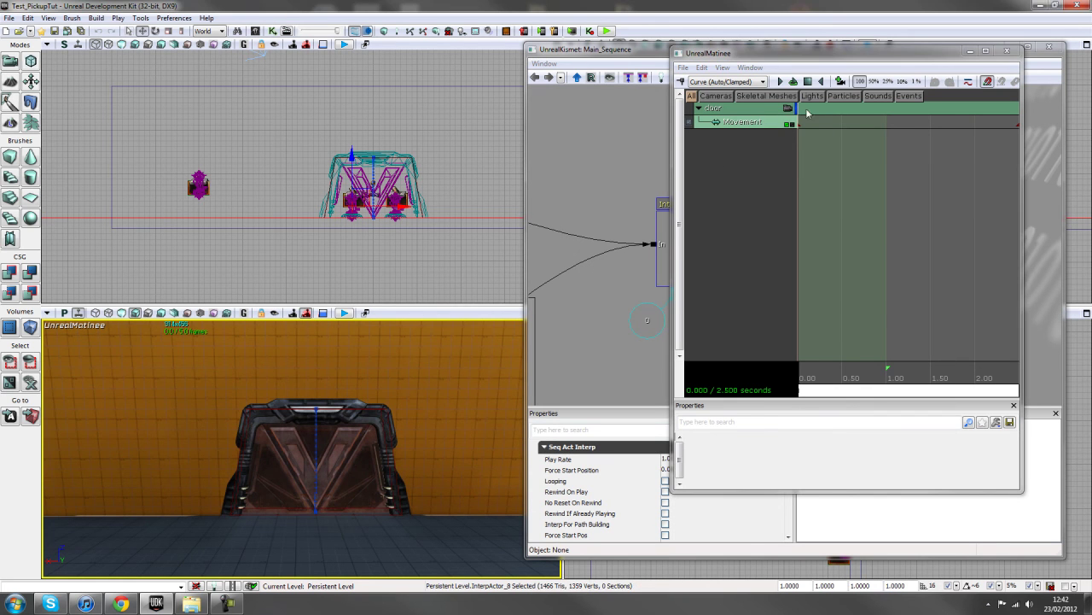
click(779, 81)
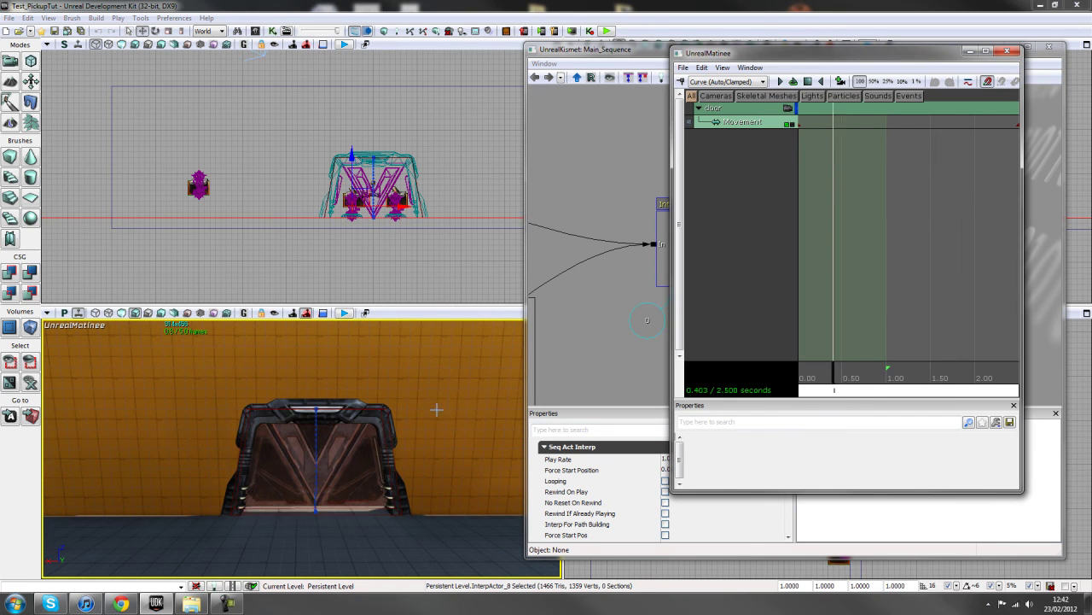
click(1008, 53)
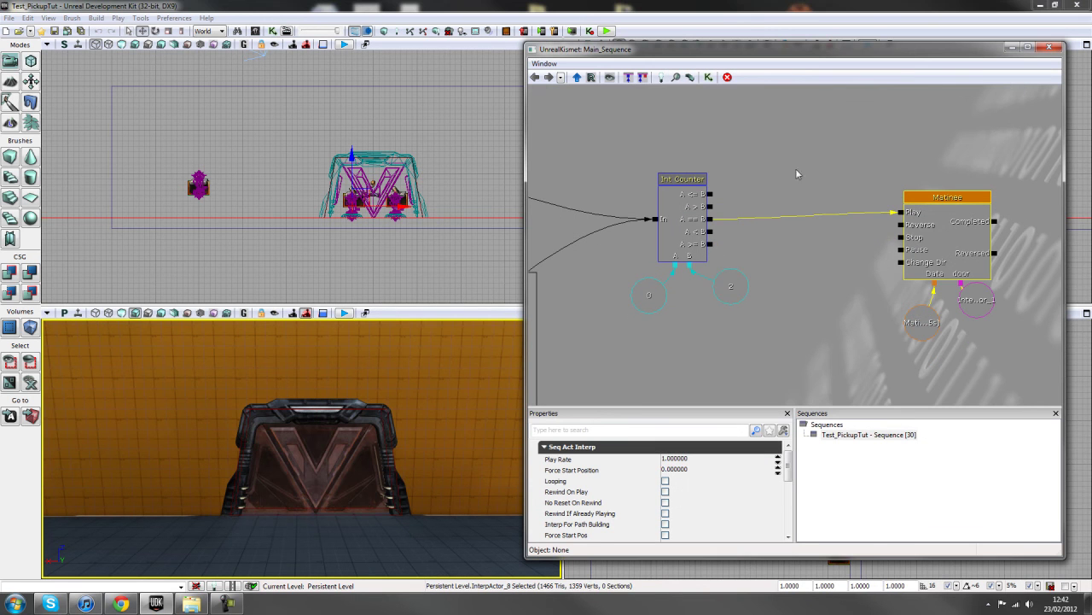
Move the Matinee and its attached variables closer to the Int Counter, and review the links from both key groups.
click(872, 218)
ctrl+alt+drag(867, 176, 948, 320)
click(770, 325)
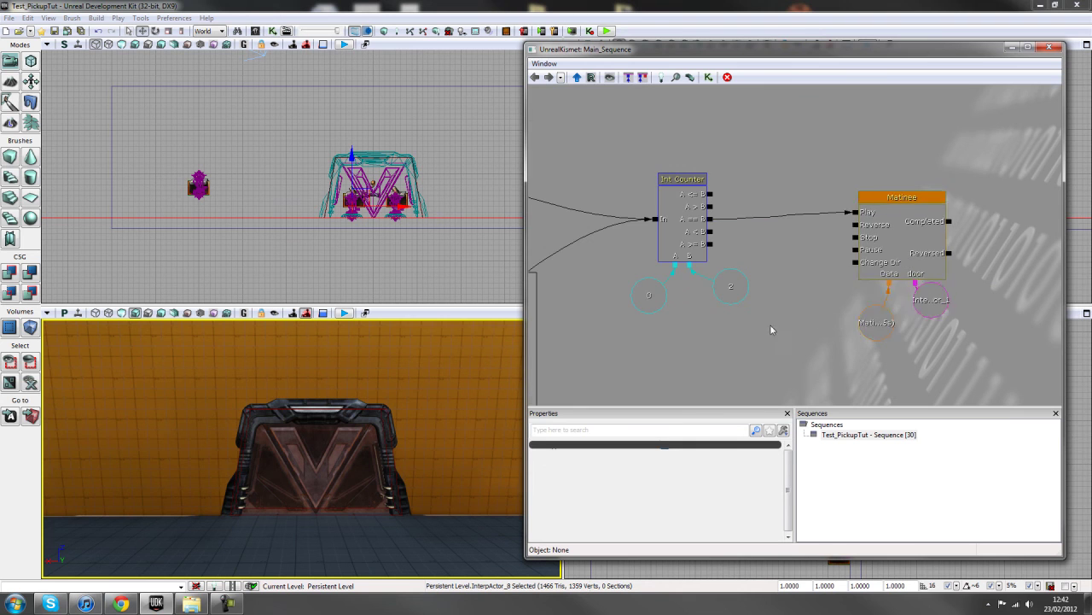
scroll(770, 325, down, 5)
scroll(839, 312, up, 1)
click(745, 177)
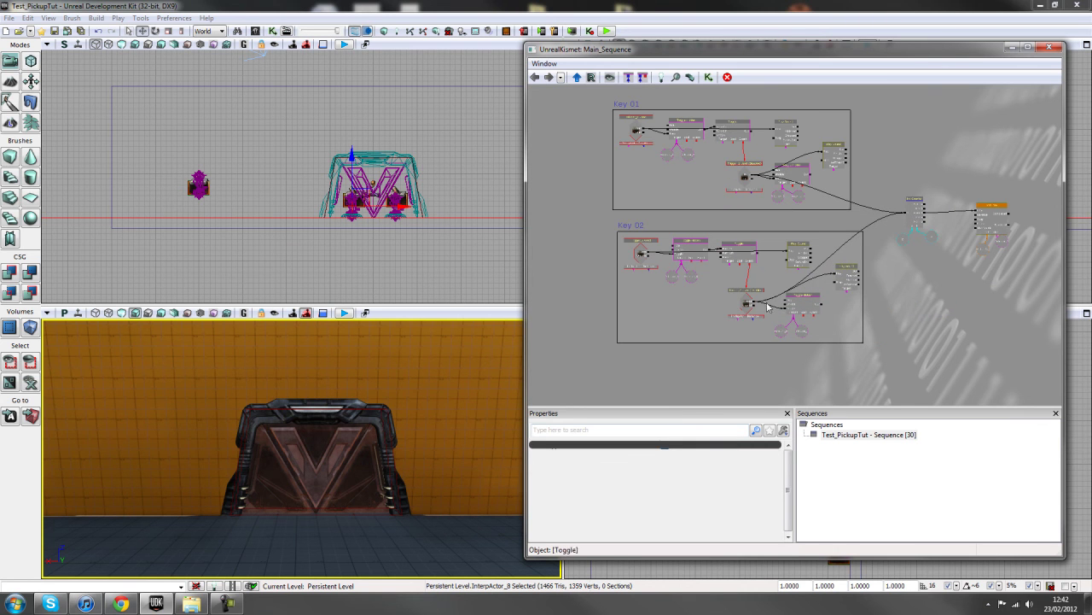
drag(900, 276, 773, 287)
scroll(796, 243, up, 2)
click(827, 240)
Start a play test from the floor near the key on the wall beside the door.
right_drag(446, 461, 512, 504)
right_drag(307, 546, 356, 507)
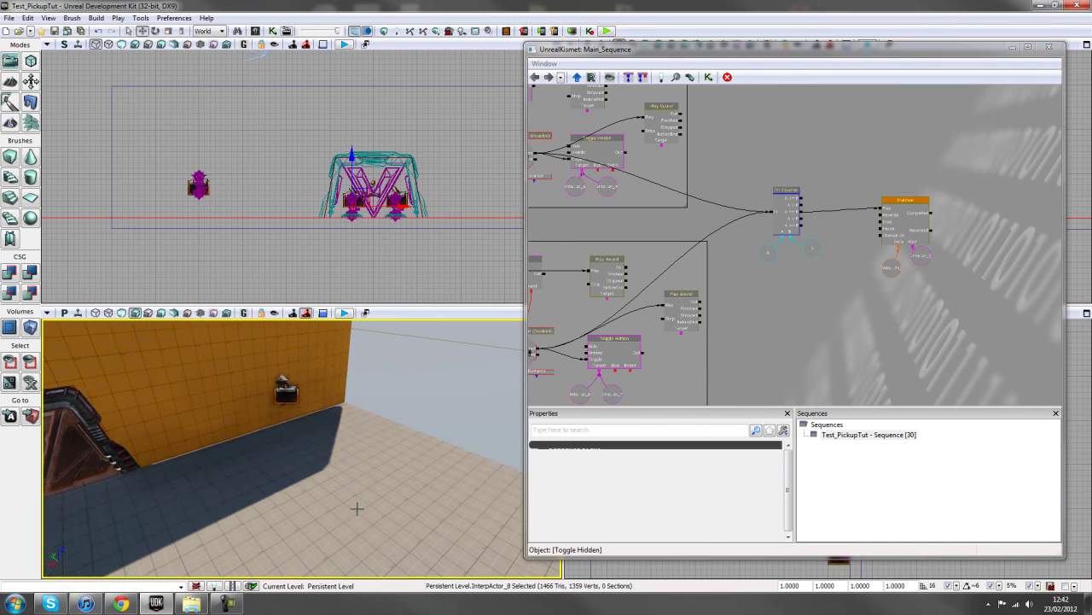
right_click(356, 507)
click(391, 488)
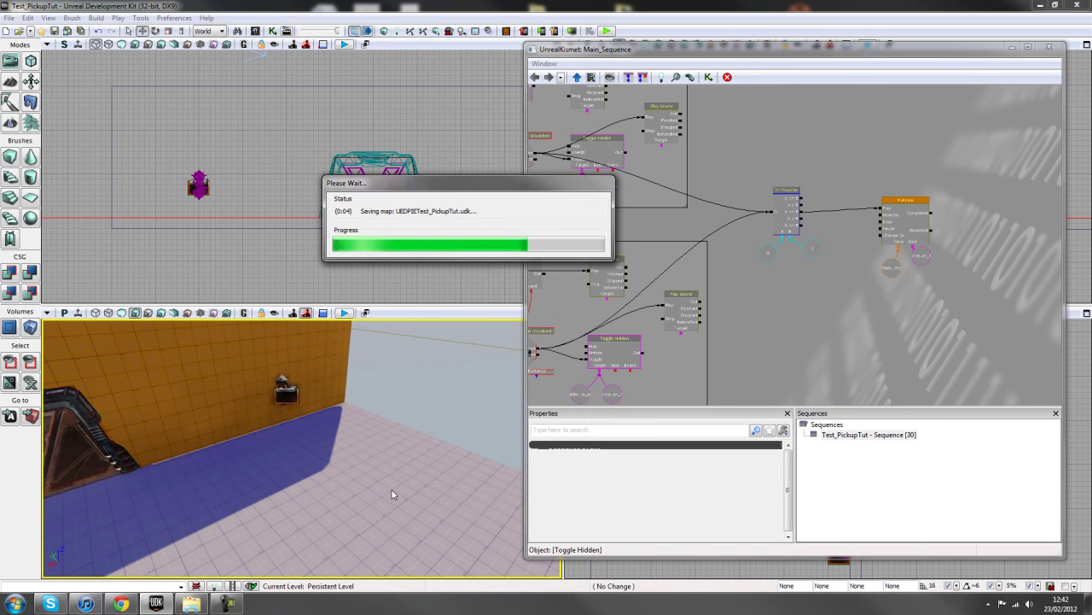
Pick up the first key from the wall in the play test and place it on its pedestal.
key(w)
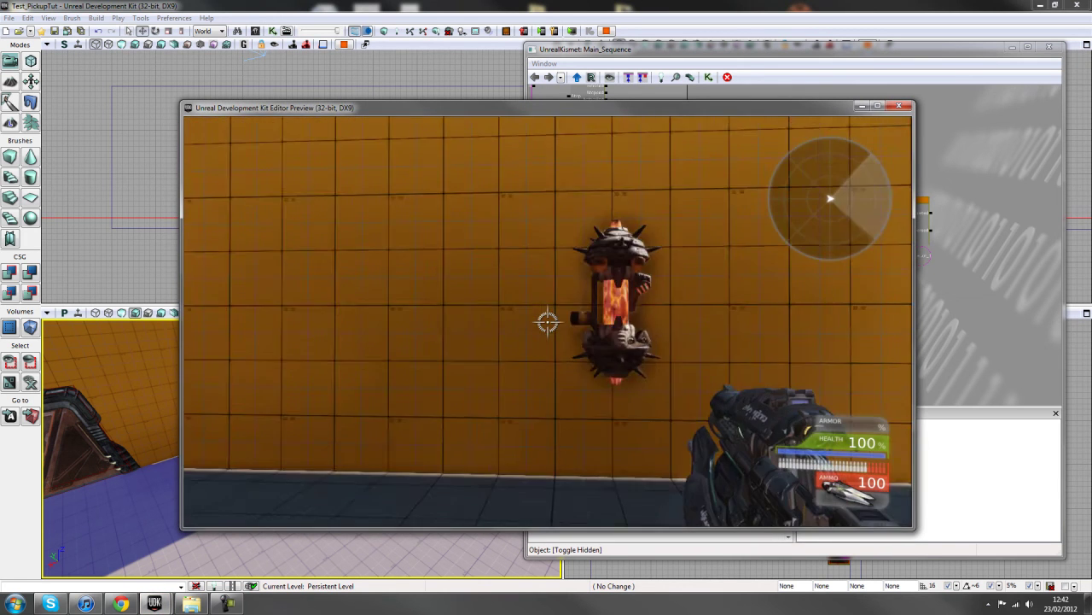
mouse_move(547, 322)
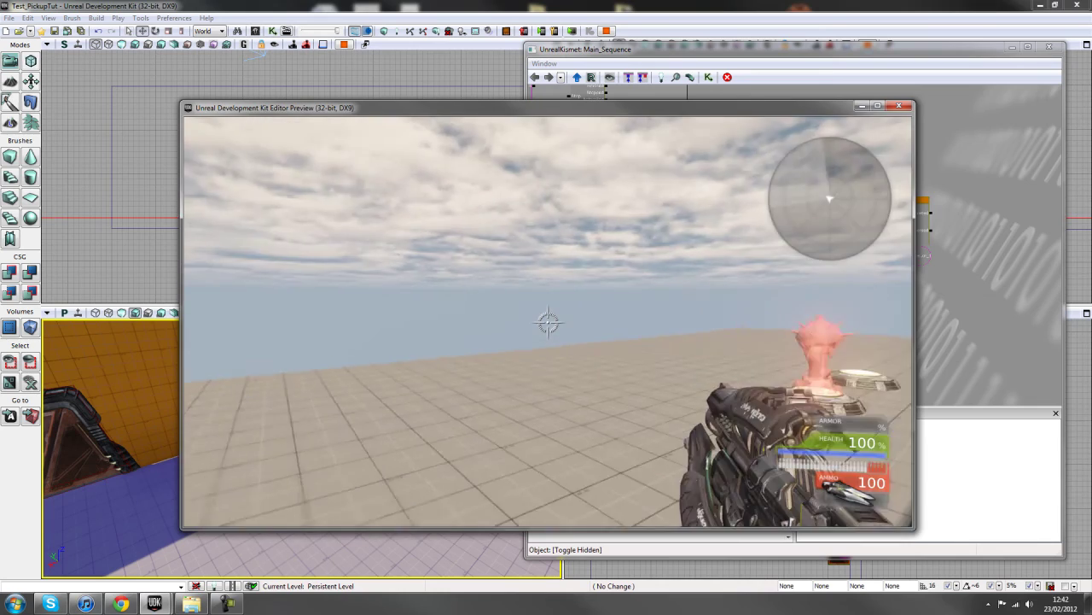
key(w)
key(w)
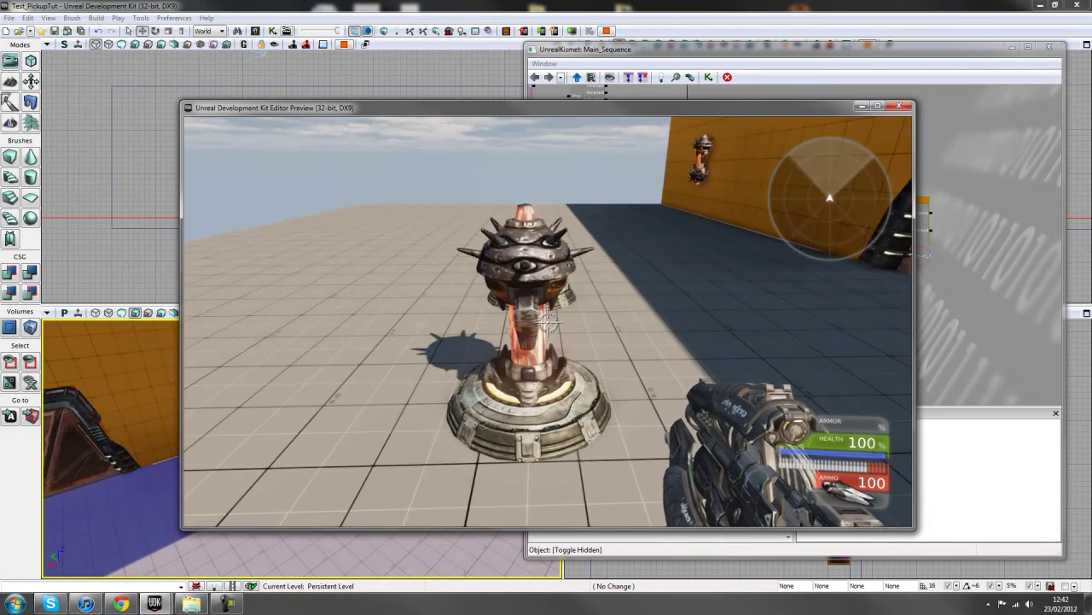
Collect the second key, place it on the other pedestal, check the door, and end the play test.
key(w)
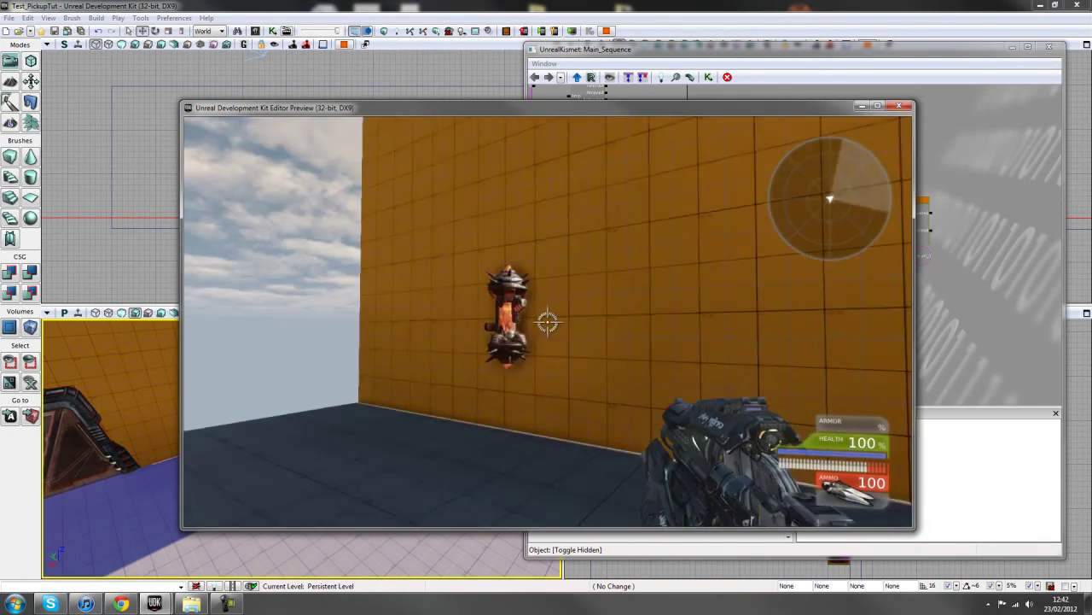
key(w)
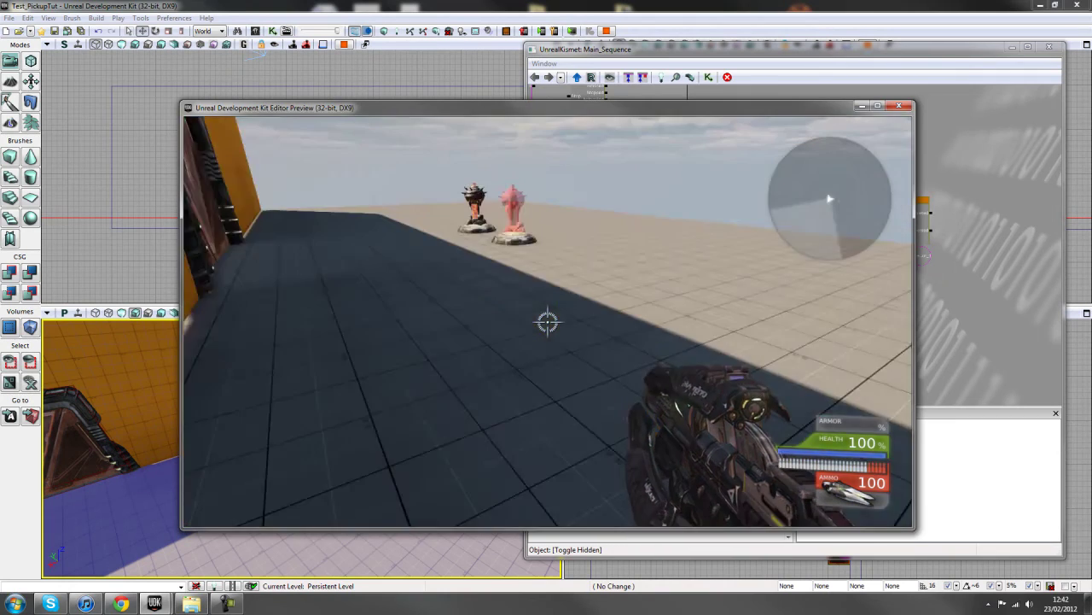
key(w)
key(w)
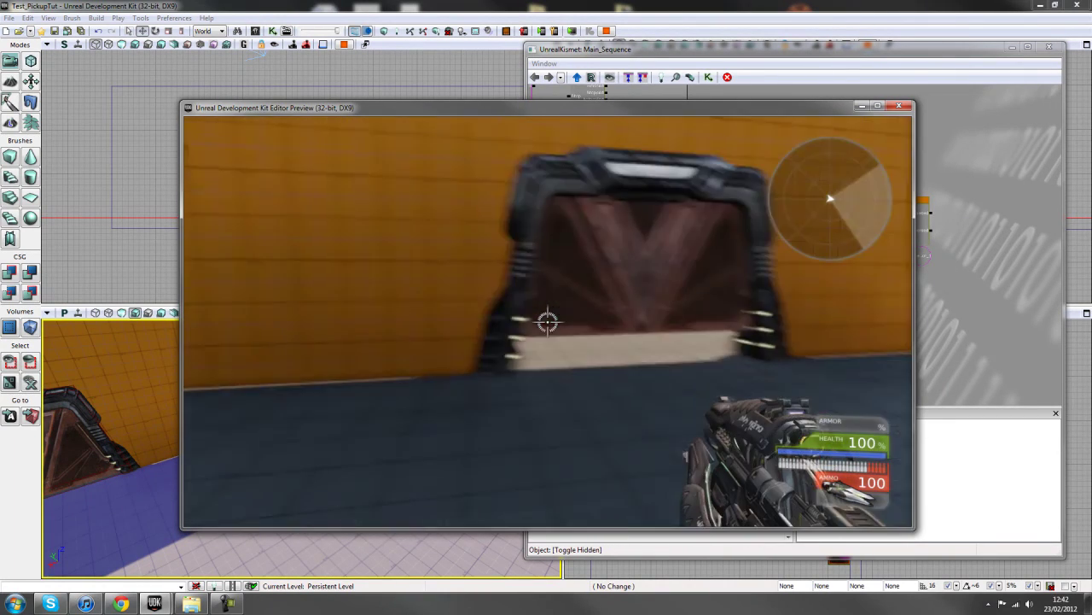
key(s)
key(s)
key(d)
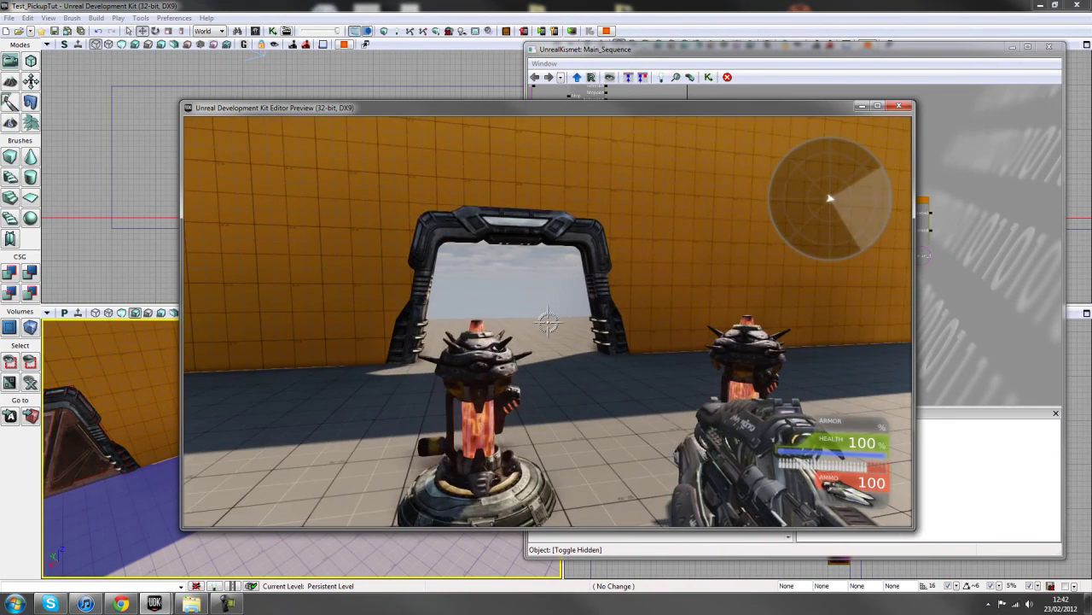
key(Escape)
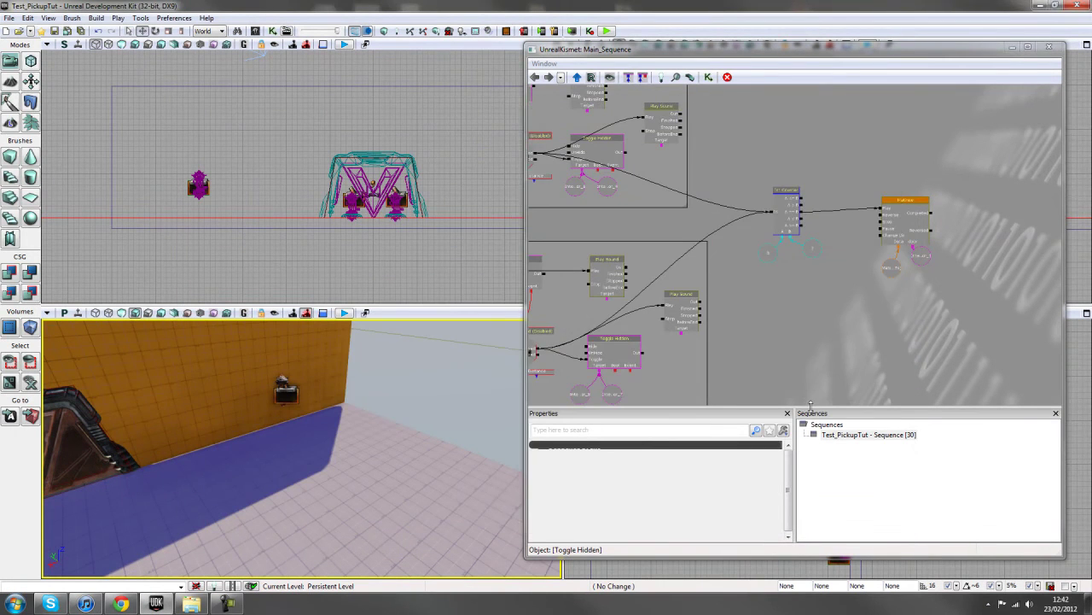
Review the Int Counter and Matinee setup, and select Trigger_2 at one of the key pedestals.
drag(377, 449, 371, 450)
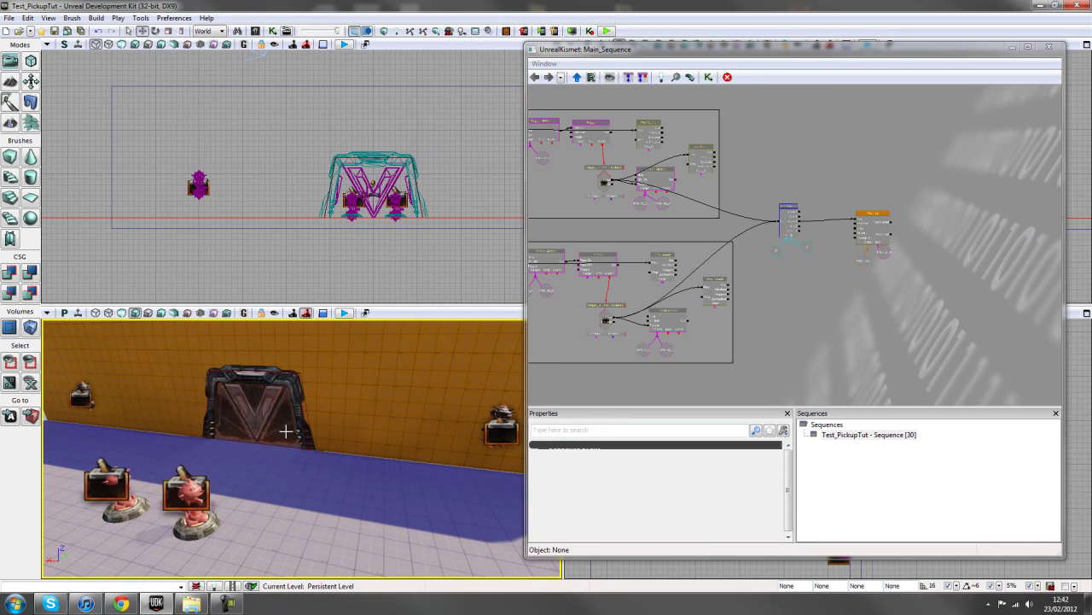
click(826, 335)
scroll(825, 335, up, 5)
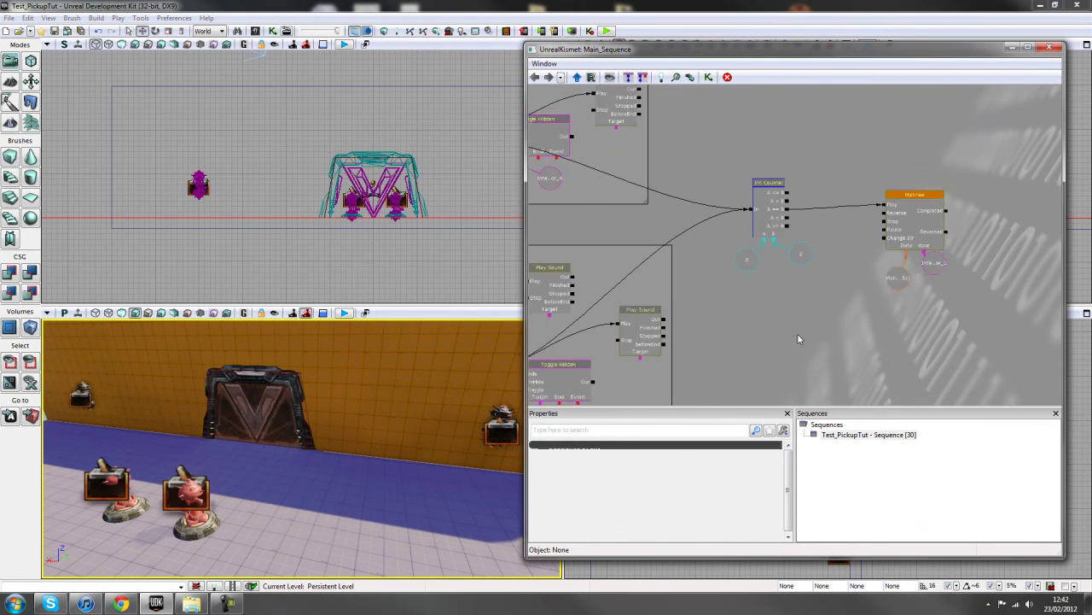
drag(397, 455, 394, 455)
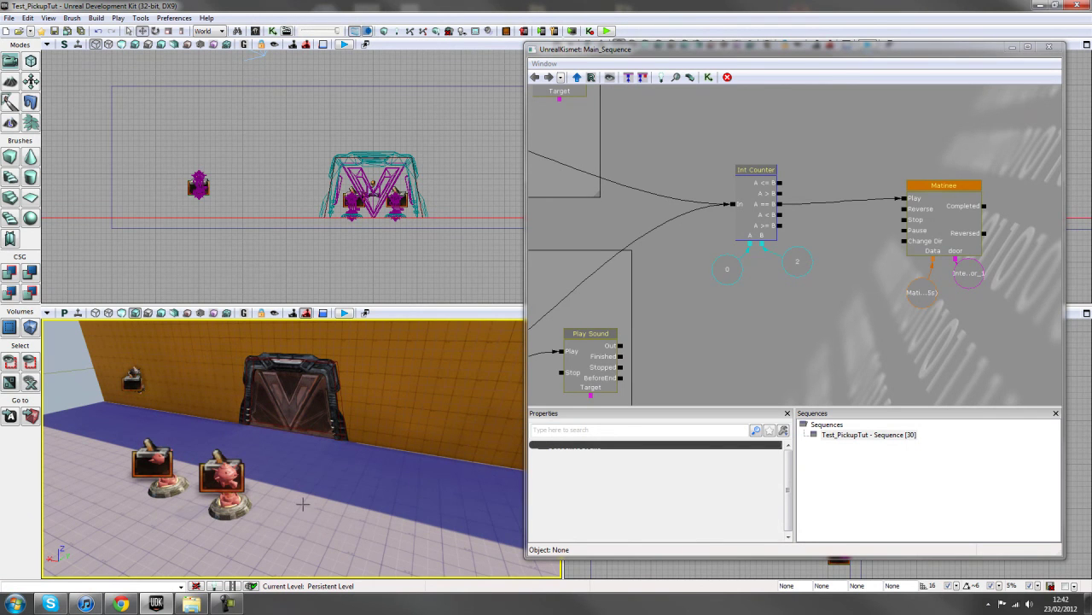
click(166, 471)
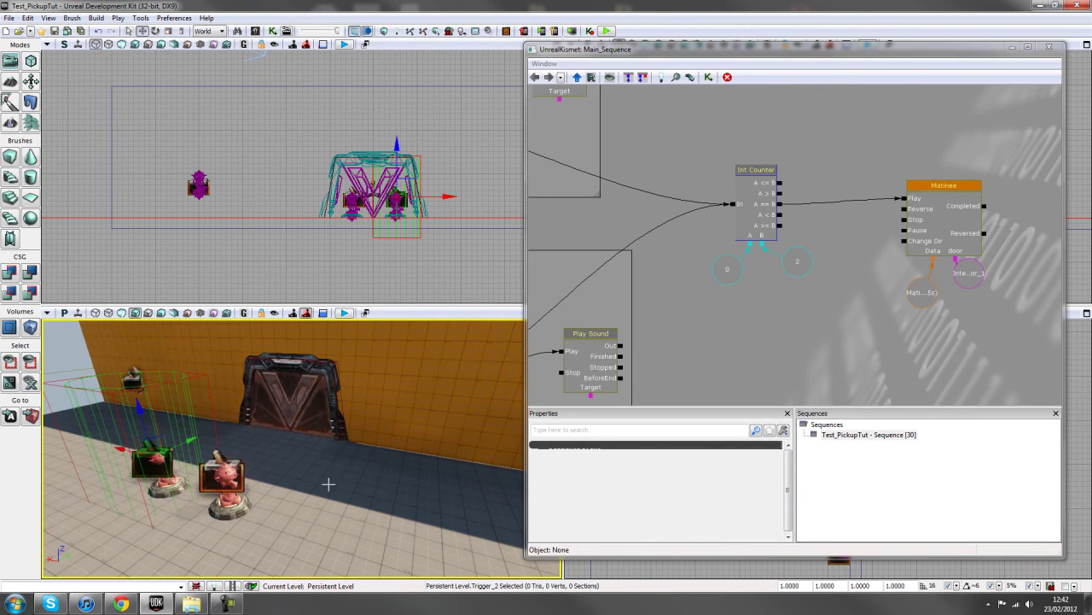
Frame the Int Counter and its two integer variables in a comment box named Counter.
right_drag(328, 484, 335, 483)
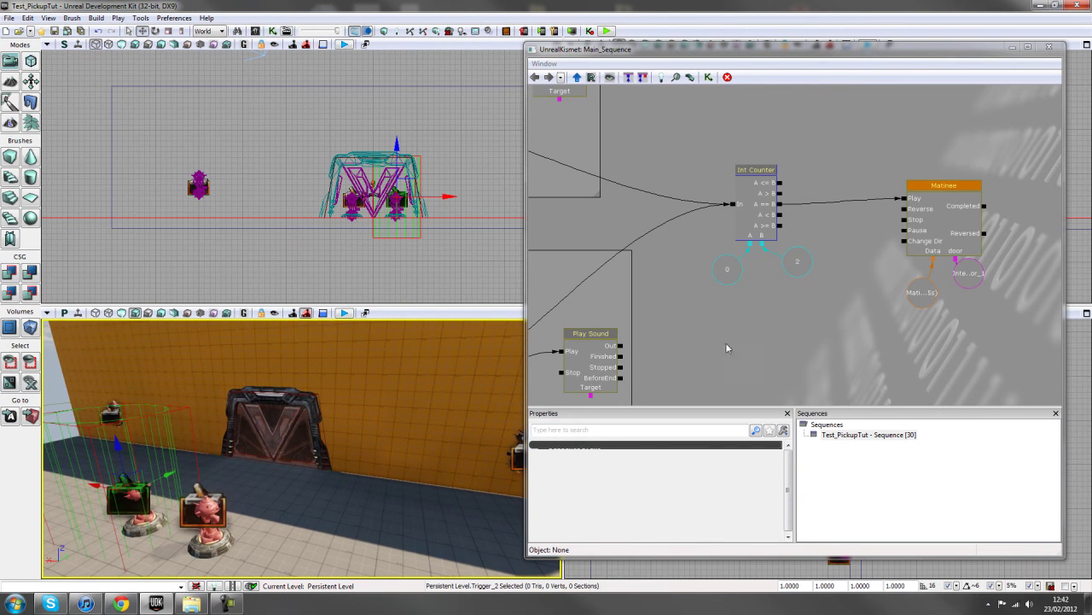
scroll(726, 343, down, 5)
scroll(766, 358, up, 2)
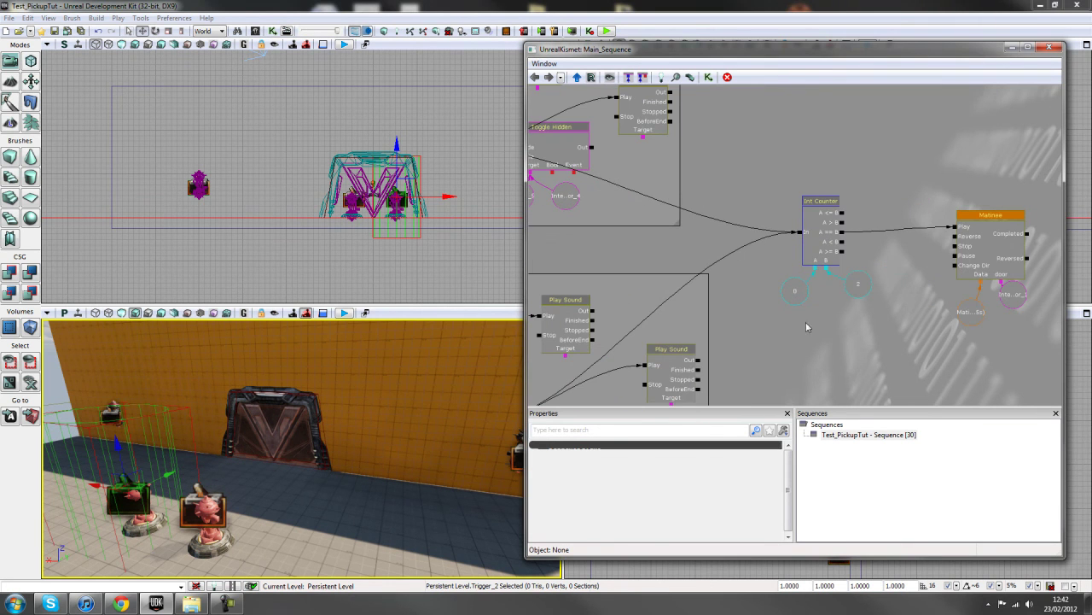
ctrl+alt+drag(766, 184, 879, 320)
text(cCounter)
key(Return)
Frame the Matinee, its data and its door variable in a comment box named OpenDoor.
drag(865, 341, 707, 313)
ctrl+alt+drag(744, 150, 896, 336)
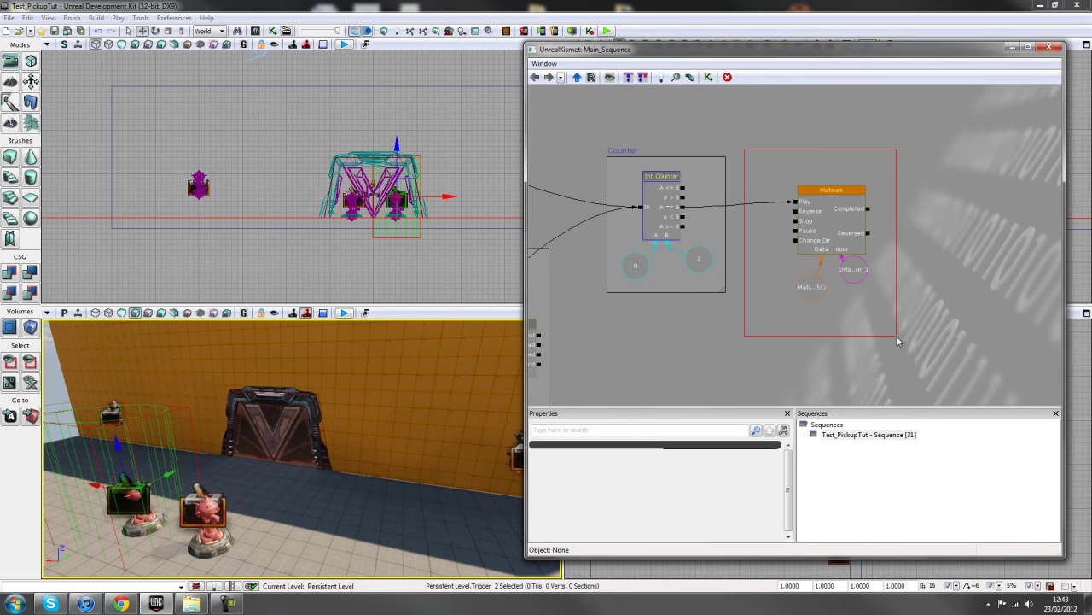
text(cO)
text(penDo)
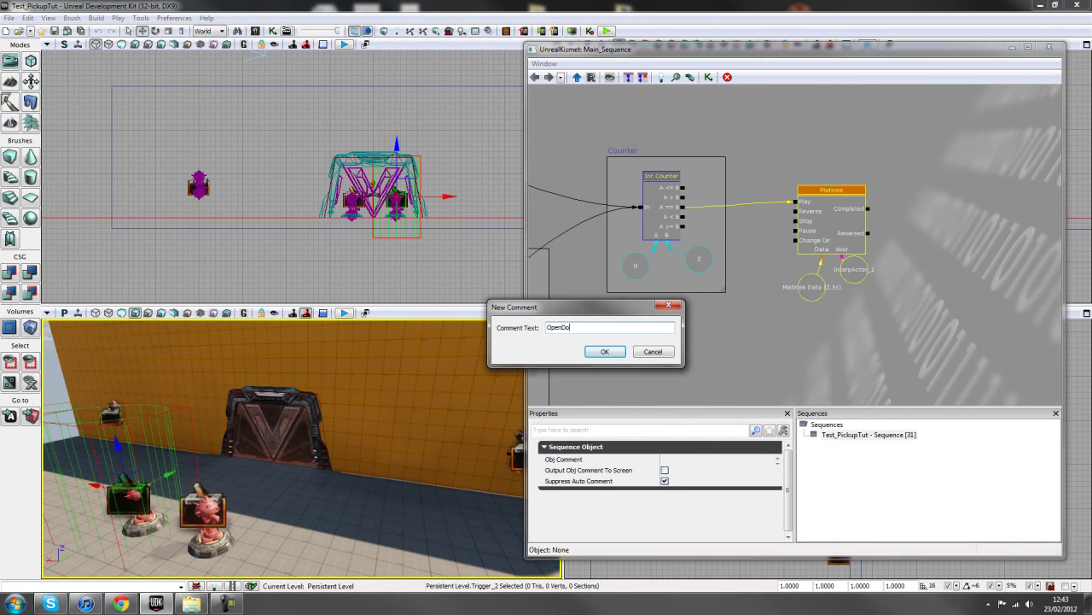
text(or)
key(Return)
Review how the Key 01 and Key 02 groups connect to the Counter and OpenDoor groups across the whole sequence.
scroll(722, 361, down, 10)
scroll(788, 350, up, 3)
click(853, 340)
scroll(628, 272, up, 1)
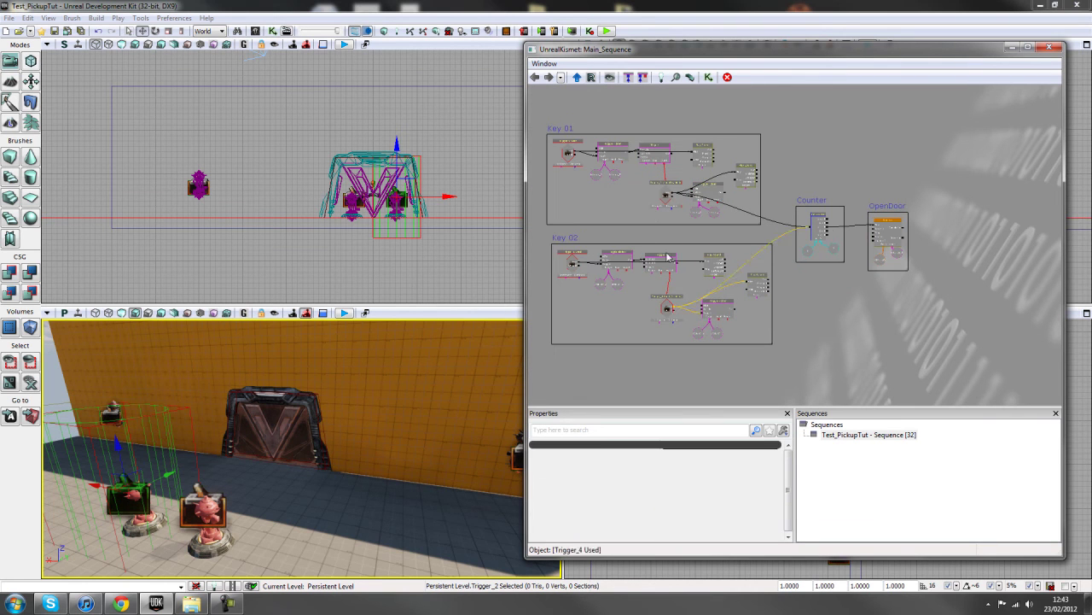
click(566, 128)
click(567, 242)
drag(886, 283, 844, 292)
scroll(844, 291, up, 2)
click(712, 205)
scroll(748, 324, down, 5)
drag(748, 323, 849, 321)
scroll(849, 320, up, 2)
click(890, 315)
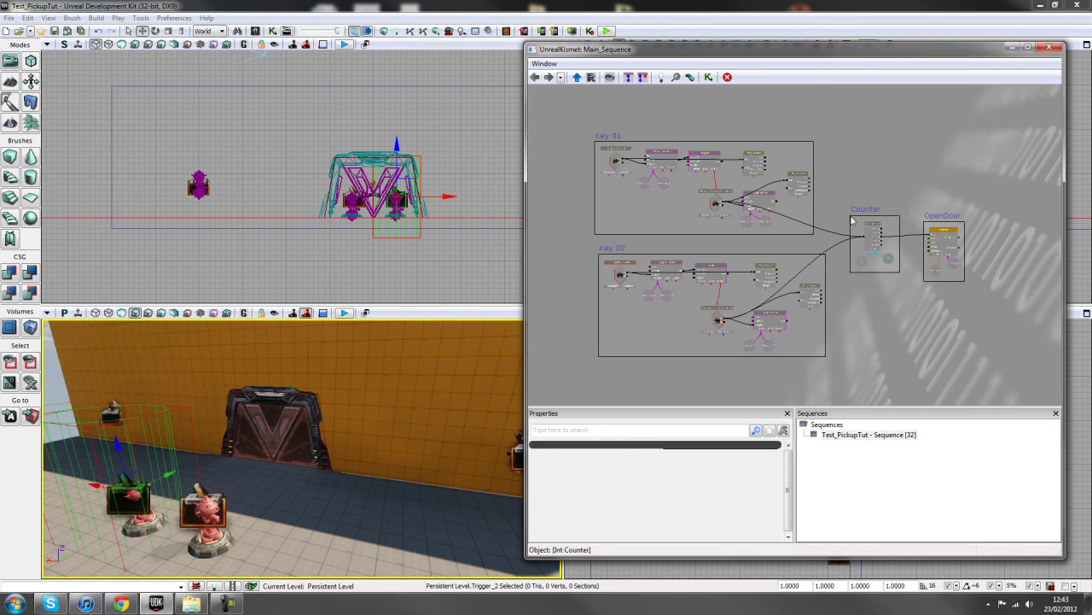
Select all four commented groups and collapse them into a new sub-sequence named PickupandPlaceKey.
ctrl+alt+drag(575, 114, 992, 380)
right_click(874, 248)
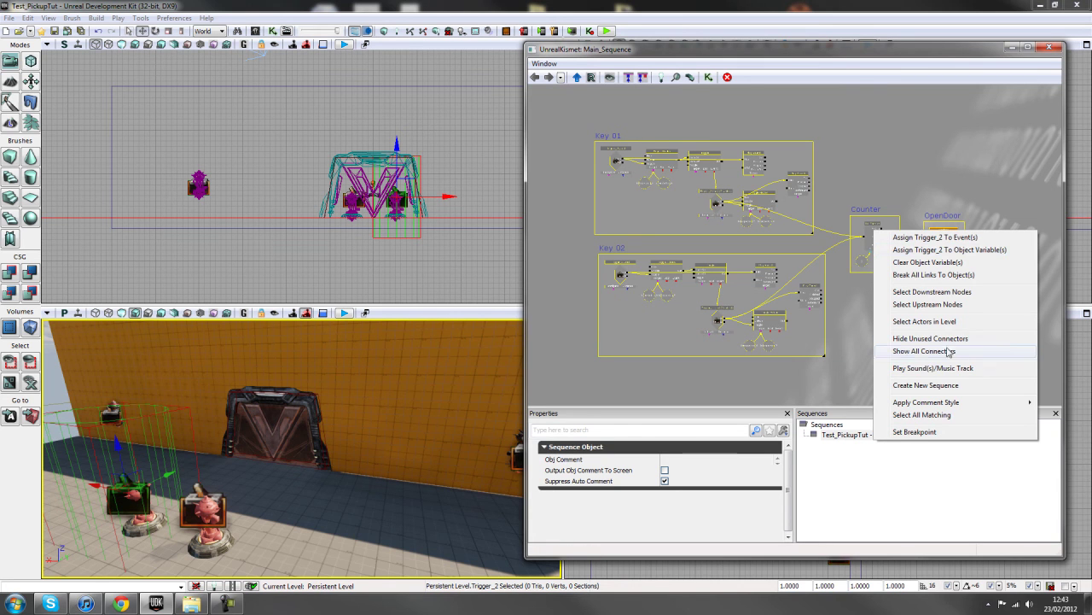
click(929, 385)
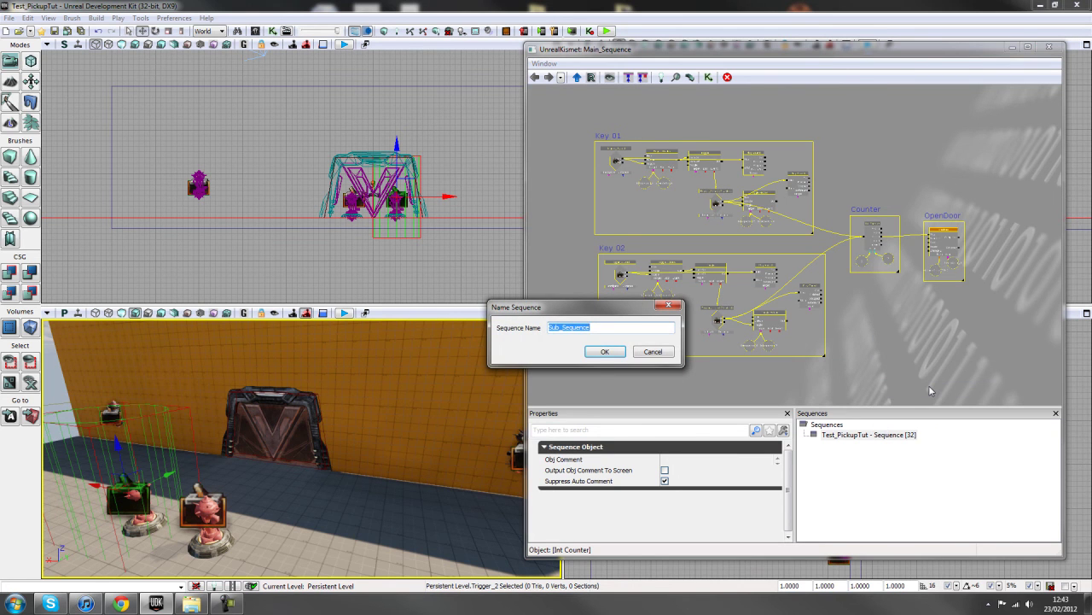
text(PickupandPlaceKey)
key(Return)
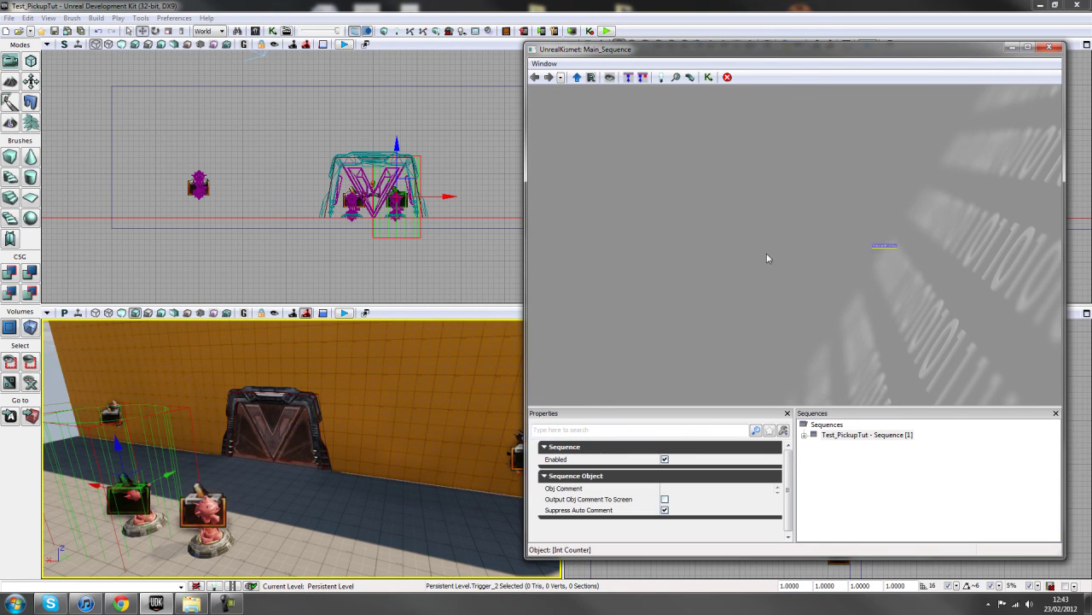
Open the PickupandPlaceKey sub-sequence to inspect its contents, and return to the main sequence.
drag(602, 265, 713, 252)
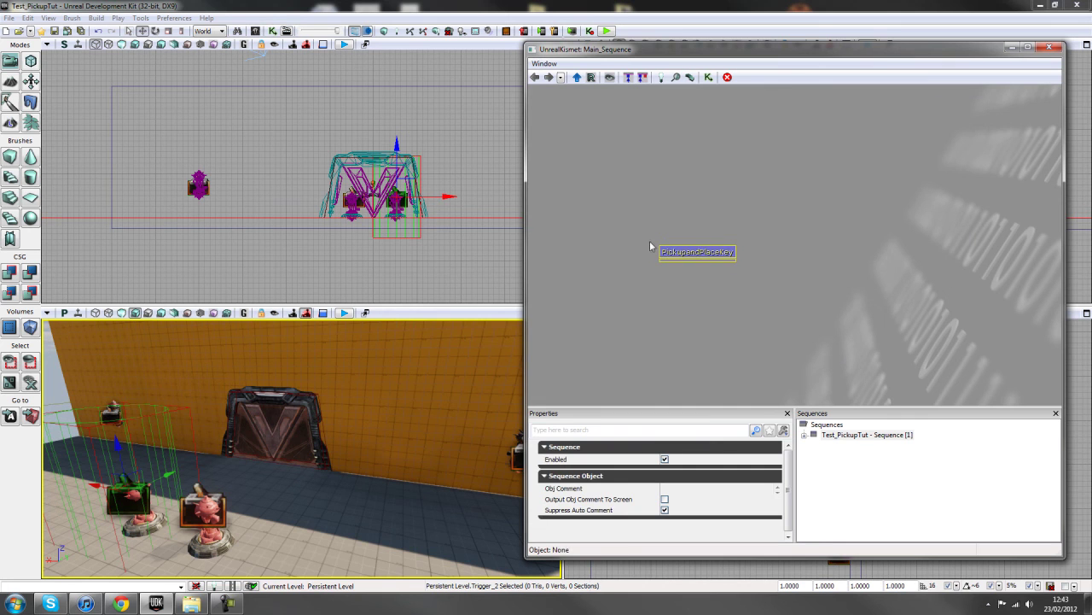
double_click(707, 254)
scroll(781, 256, up, 3)
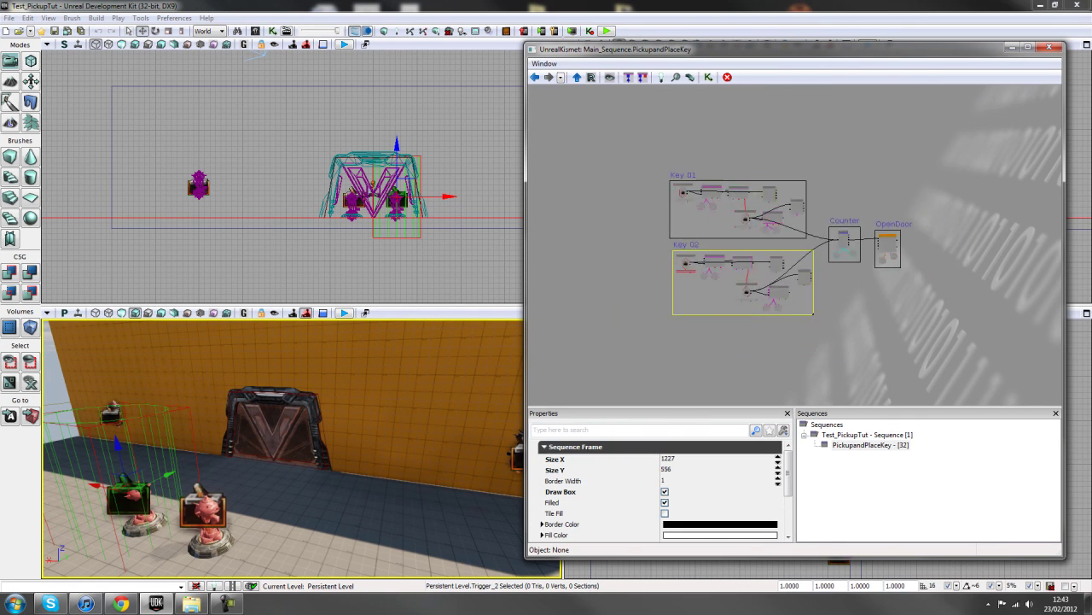
click(881, 325)
click(535, 78)
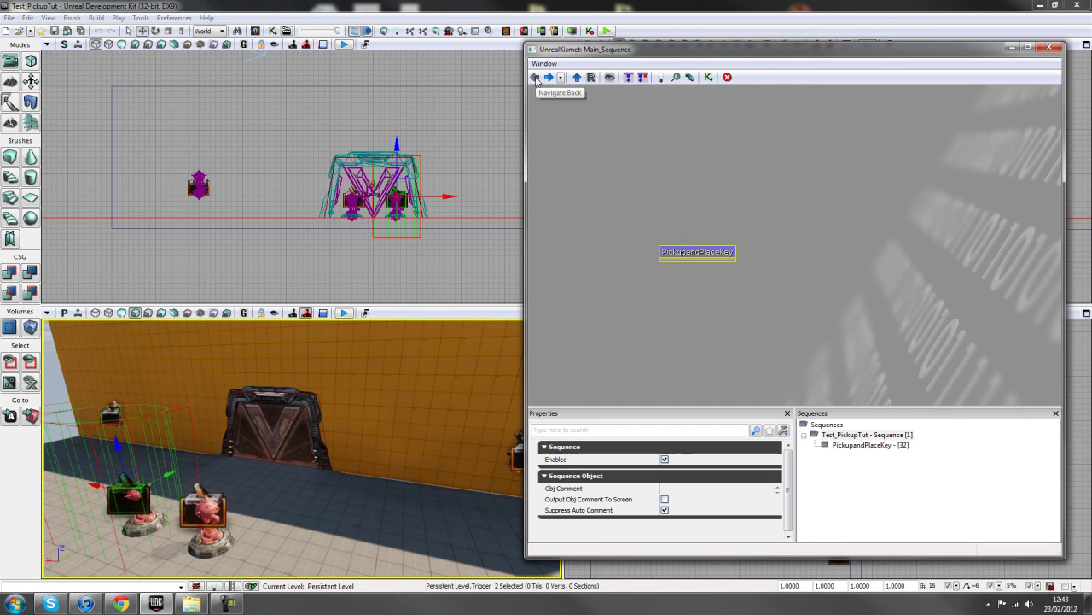
Reposition the PickupandPlaceKey sub-sequence, paste two copies of it, and stack all three in a column.
drag(697, 253, 688, 156)
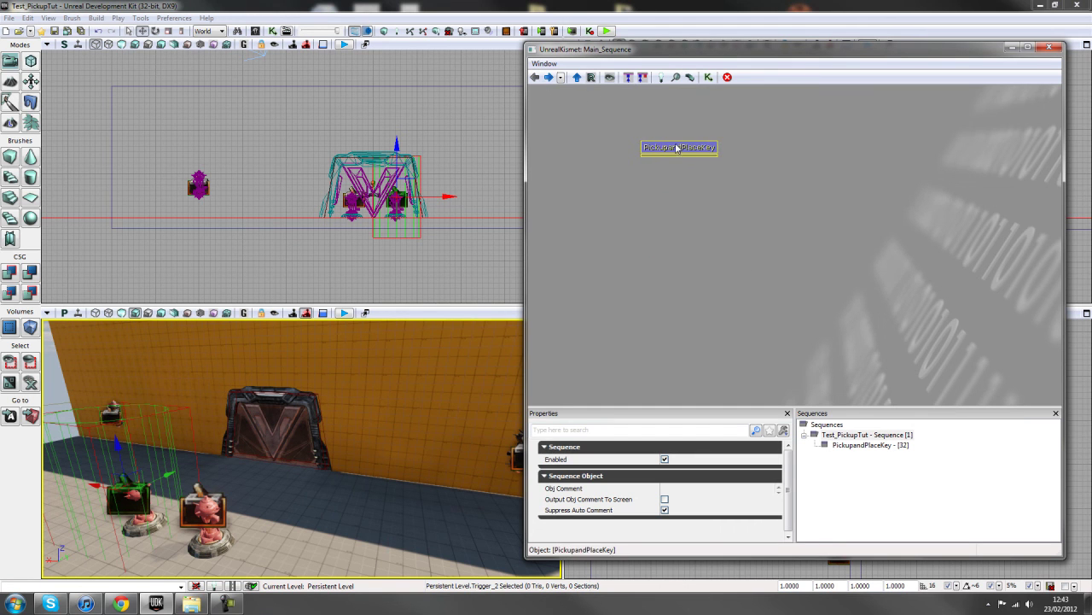
key(ctrl+c)
key(ctrl+v)
drag(809, 256, 658, 179)
key(ctrl+v)
drag(861, 275, 695, 207)
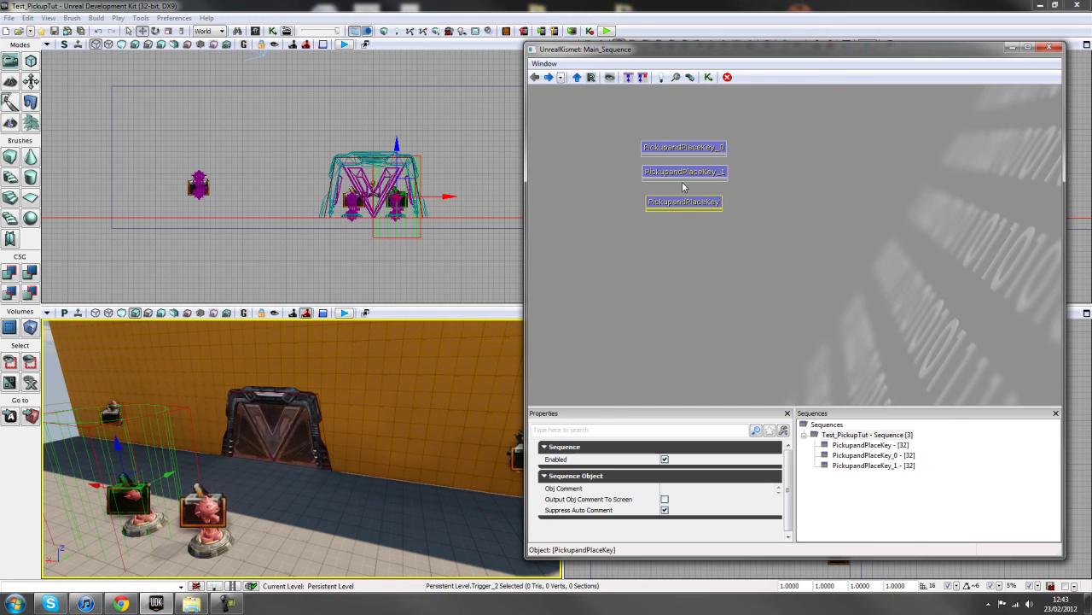
Inspect the contents of the PickupandPlaceKey_0 sub-sequence and go back to the main sequence.
drag(637, 124, 654, 202)
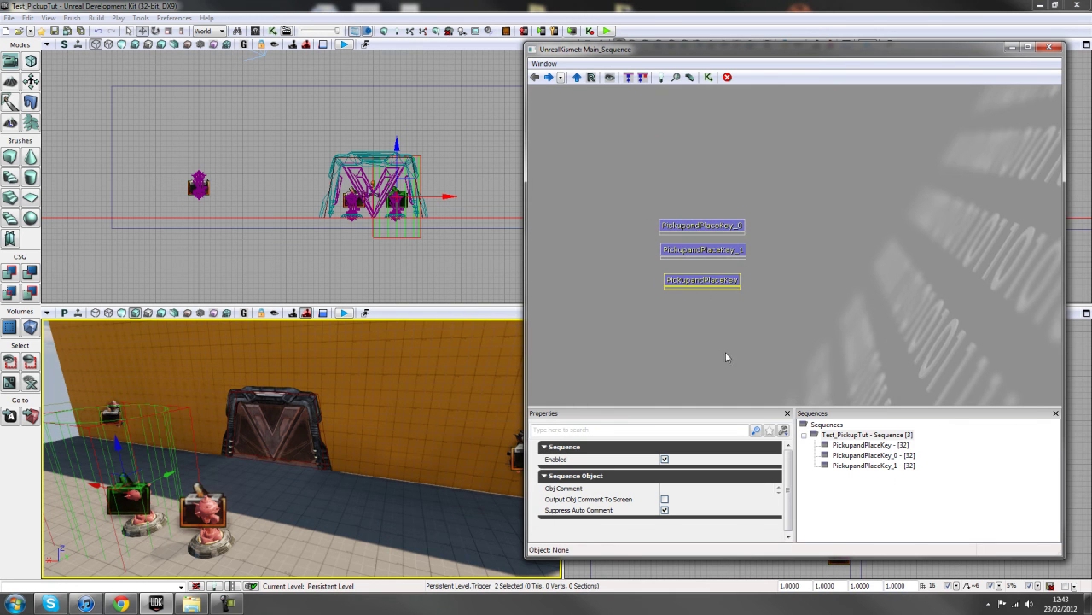
click(700, 226)
double_click(700, 226)
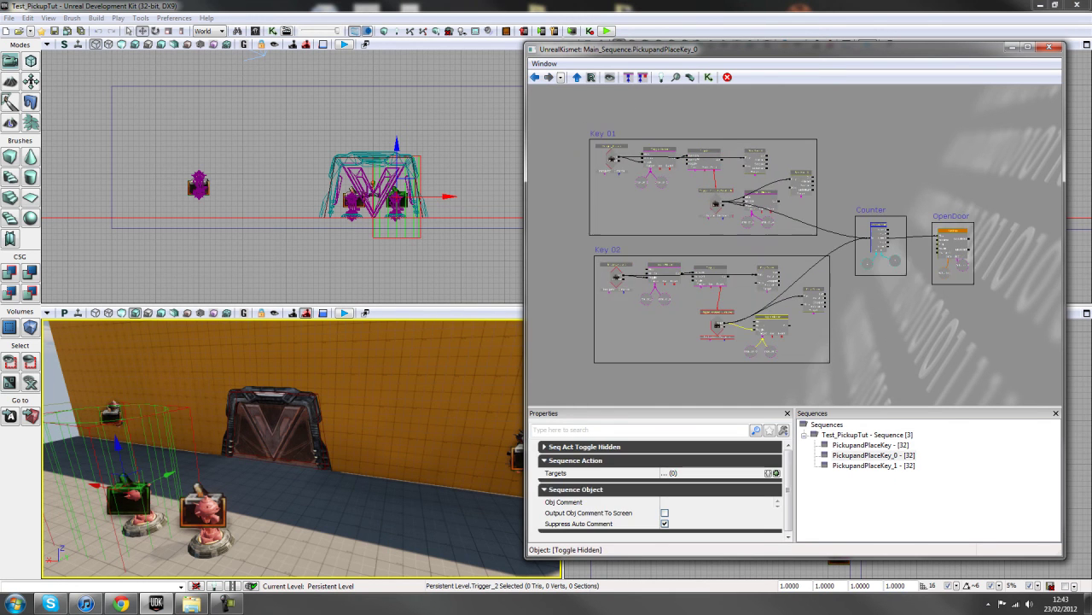
key(BackSpace)
scroll(792, 249, down, 3)
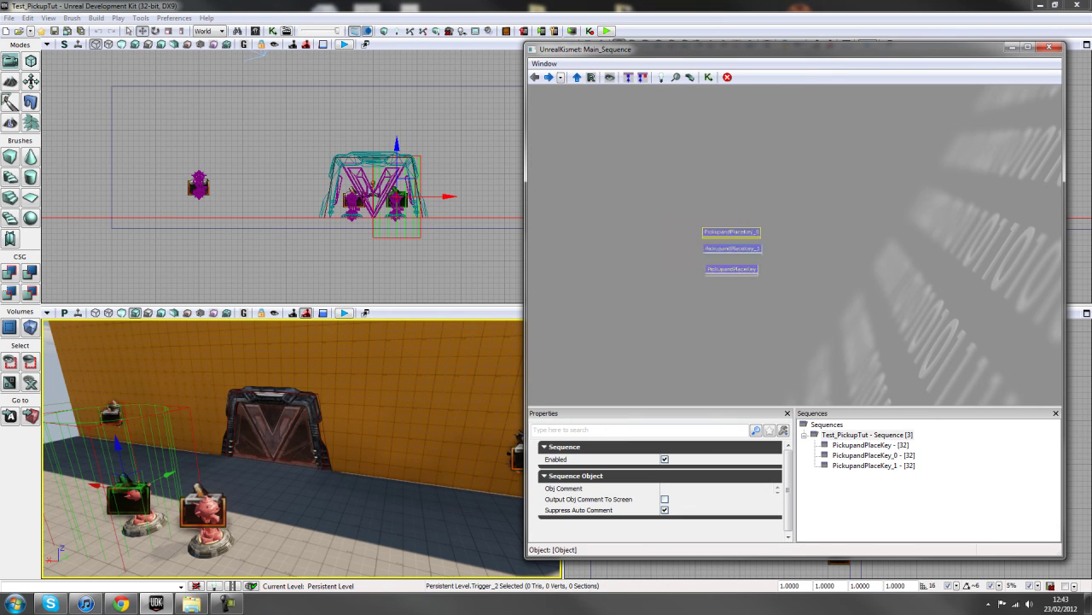